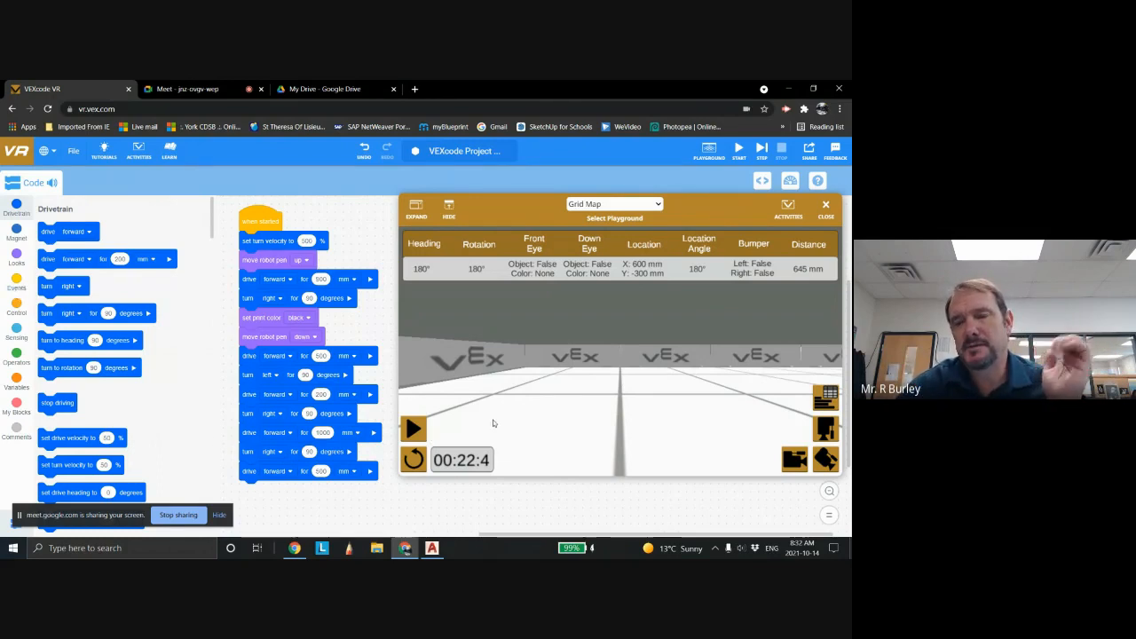
Show the Grid Map playground from the top-down camera and reset the robot to its starting position
{"action": "left_click", "coordinate": [825, 396]}
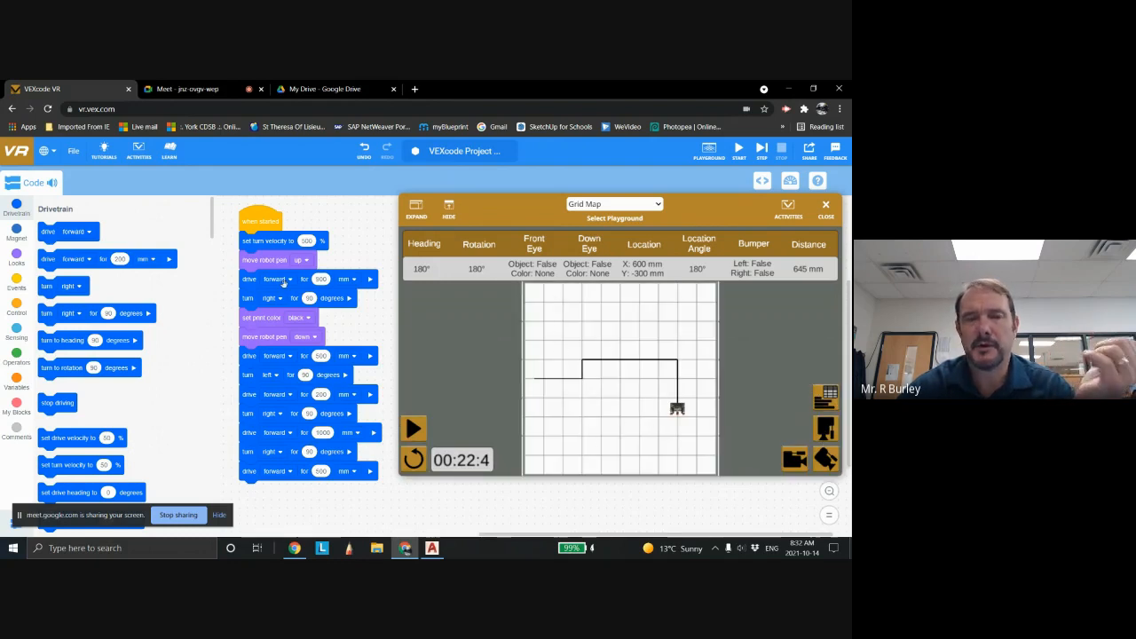
{"action": "left_click", "coordinate": [414, 457]}
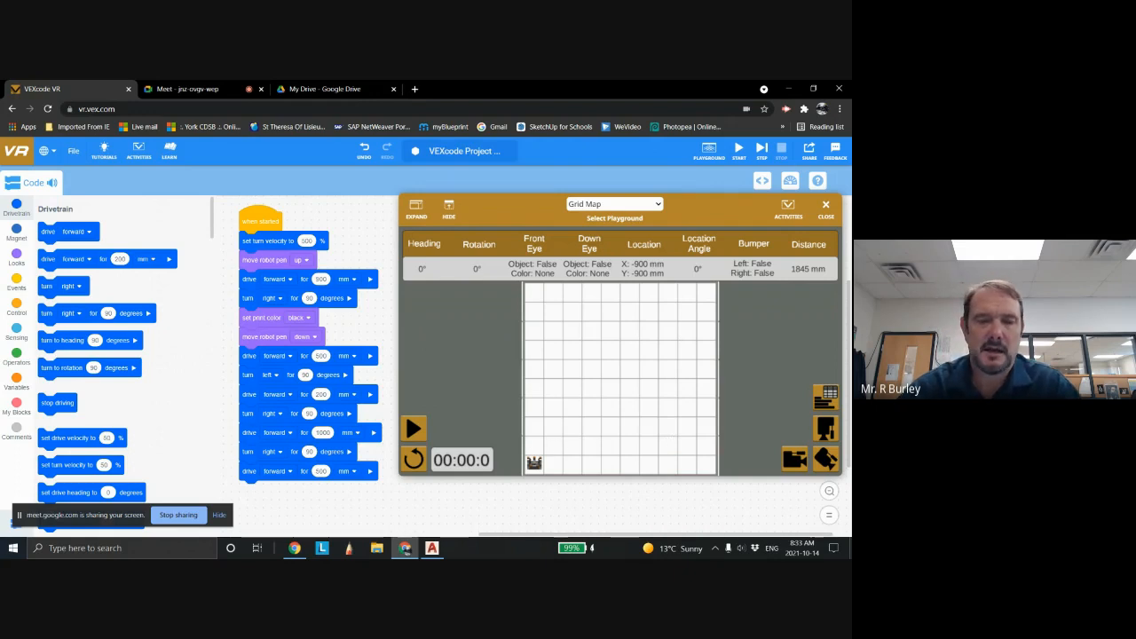
{"action": "left_click", "coordinate": [431, 546]}
{"action": "left_click", "coordinate": [431, 546]}
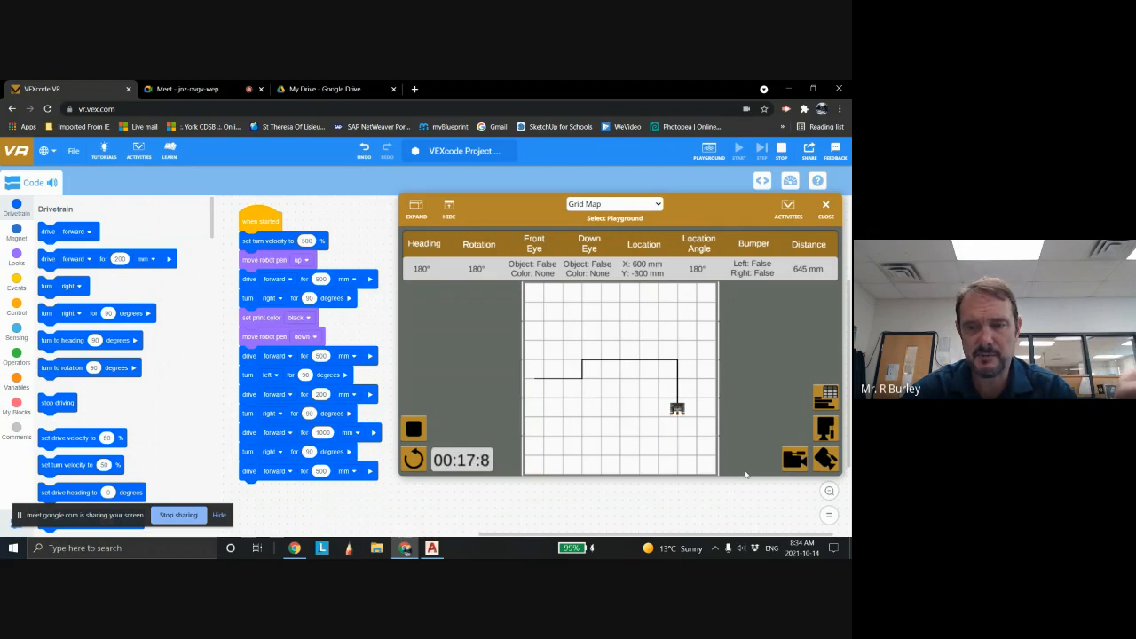
Inspect the robot with the chase camera, then stop the run and reset the playground in top-down view
{"action": "left_click", "coordinate": [831, 464]}
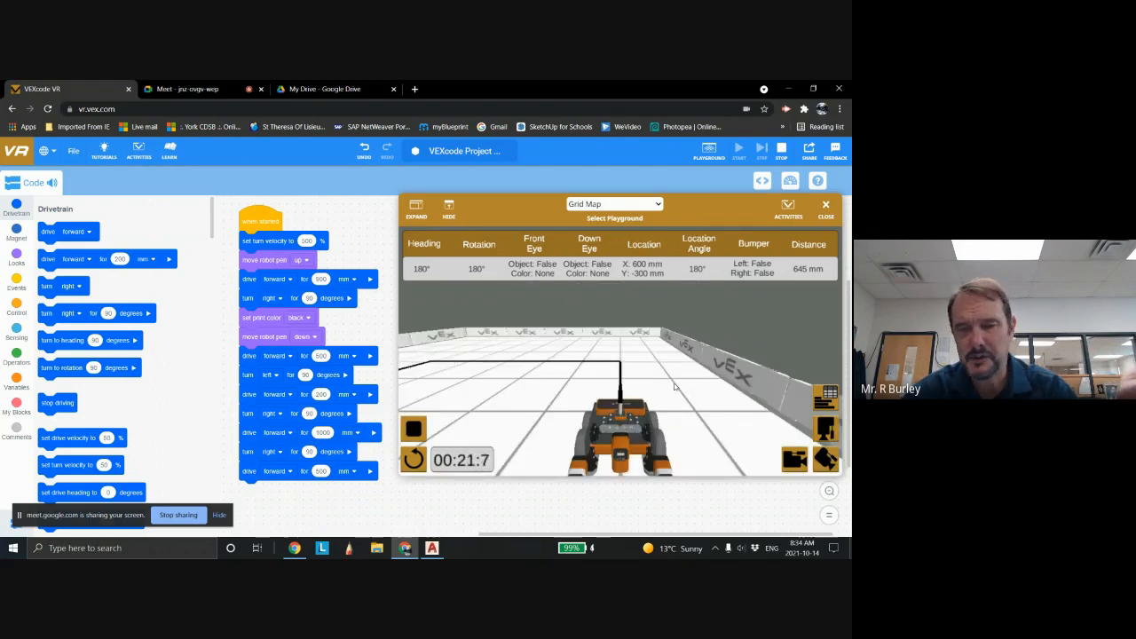
{"action": "left_click", "coordinate": [415, 429]}
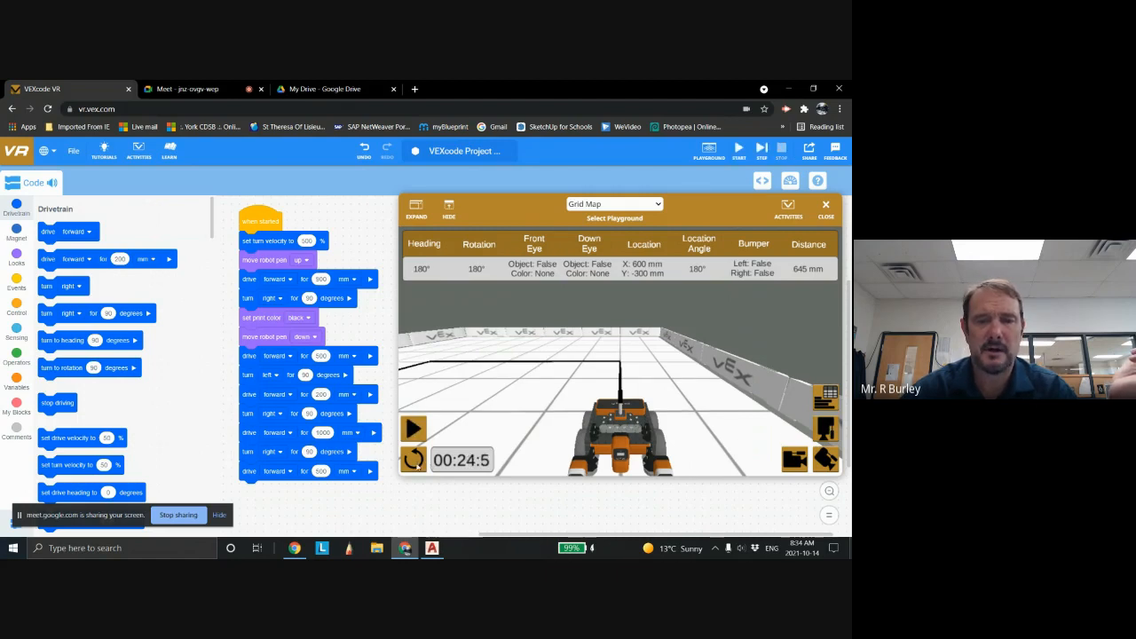
{"action": "left_click", "coordinate": [414, 458]}
{"action": "left_click", "coordinate": [792, 467]}
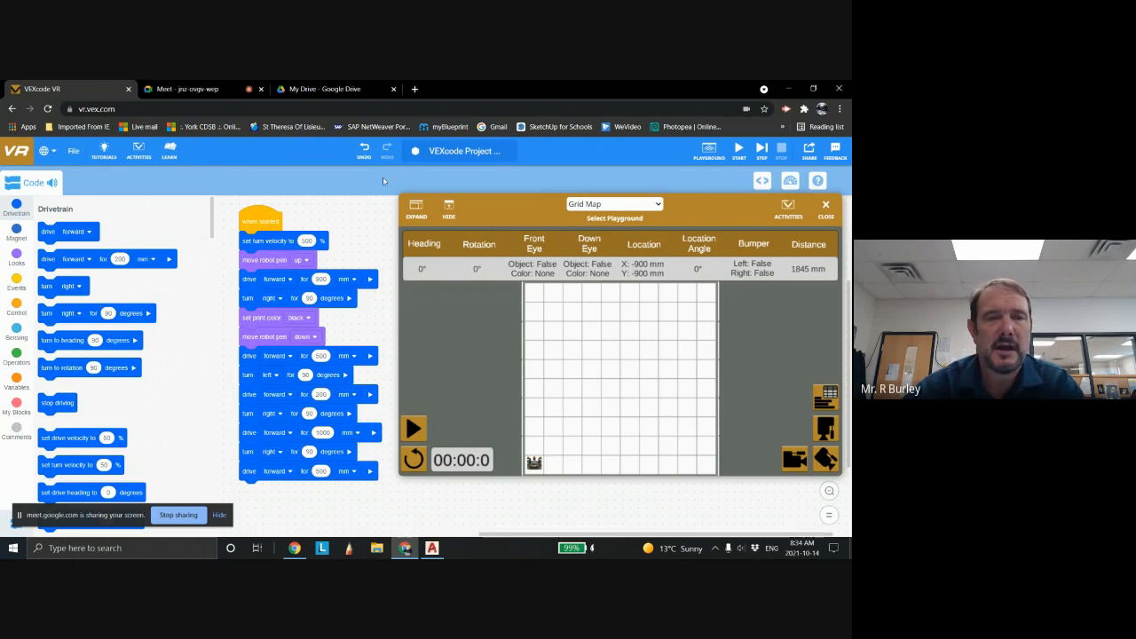
Switch to AutoCAD, start a new drawing and keep Decimal as the length type in the drawing units
{"action": "left_click", "coordinate": [431, 548]}
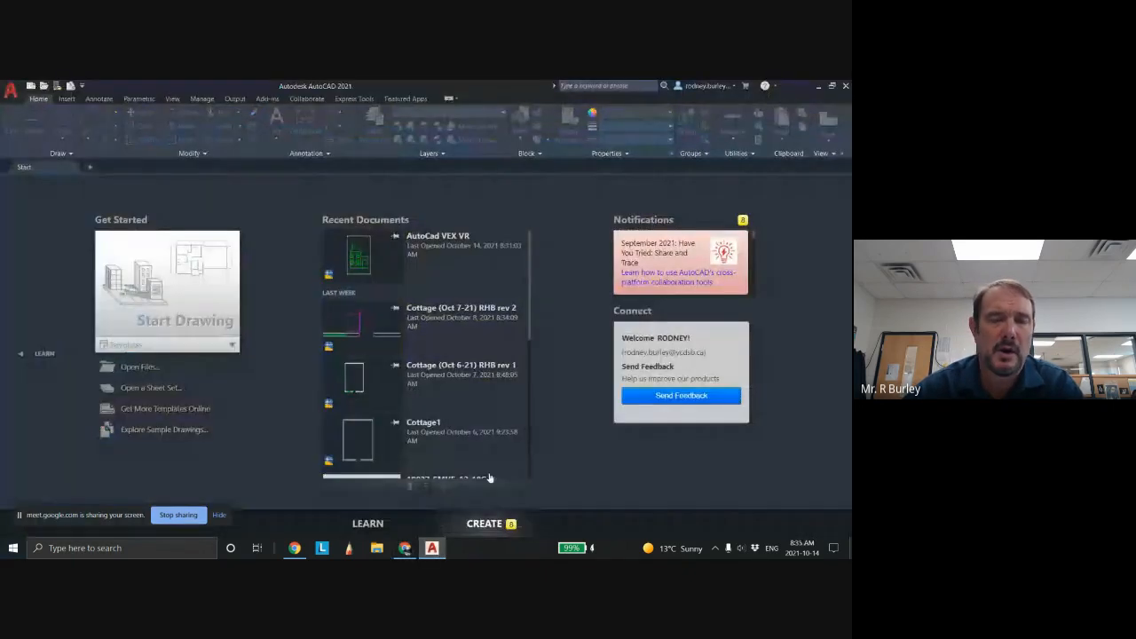
{"action": "left_click", "coordinate": [167, 278]}
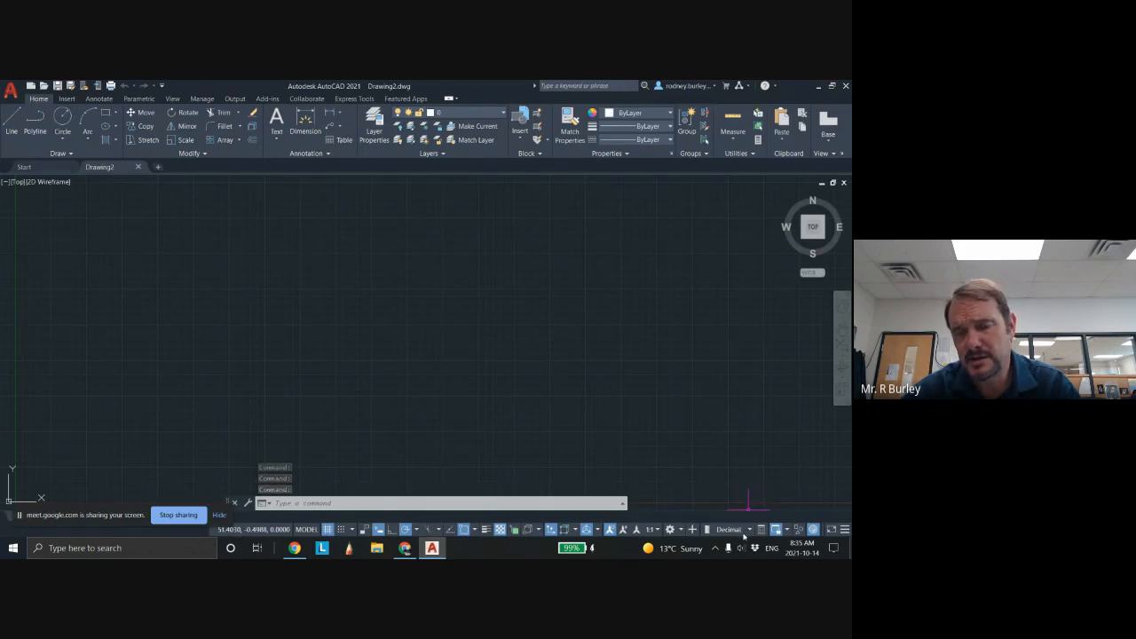
{"action": "left_click", "coordinate": [10, 89]}
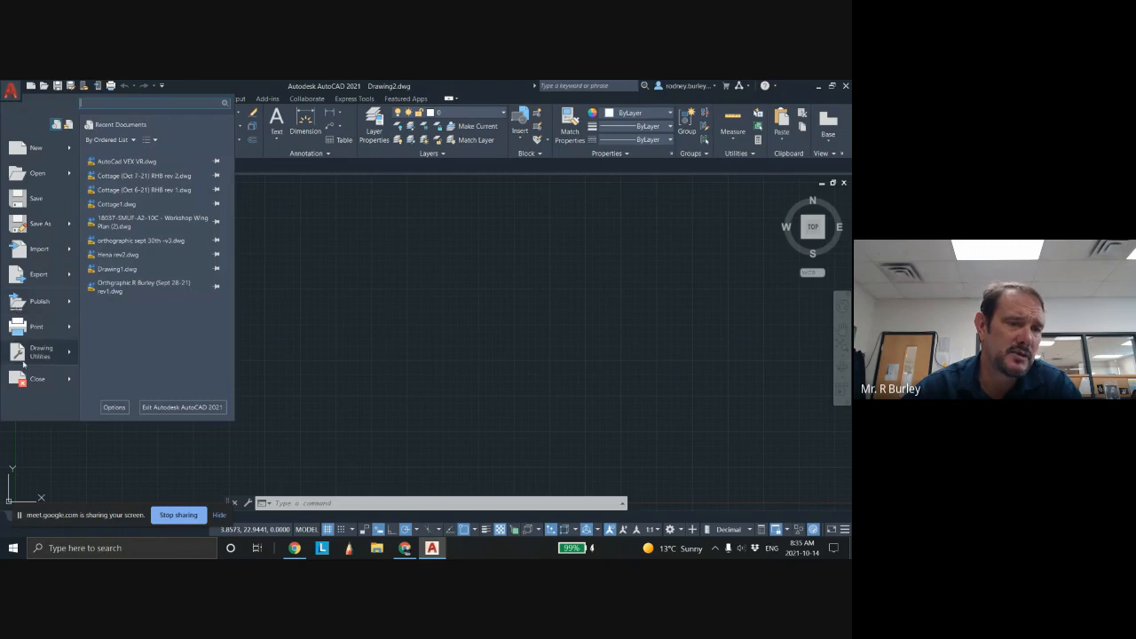
{"action": "mouse_move", "coordinate": [40, 351]}
{"action": "left_click", "coordinate": [133, 253]}
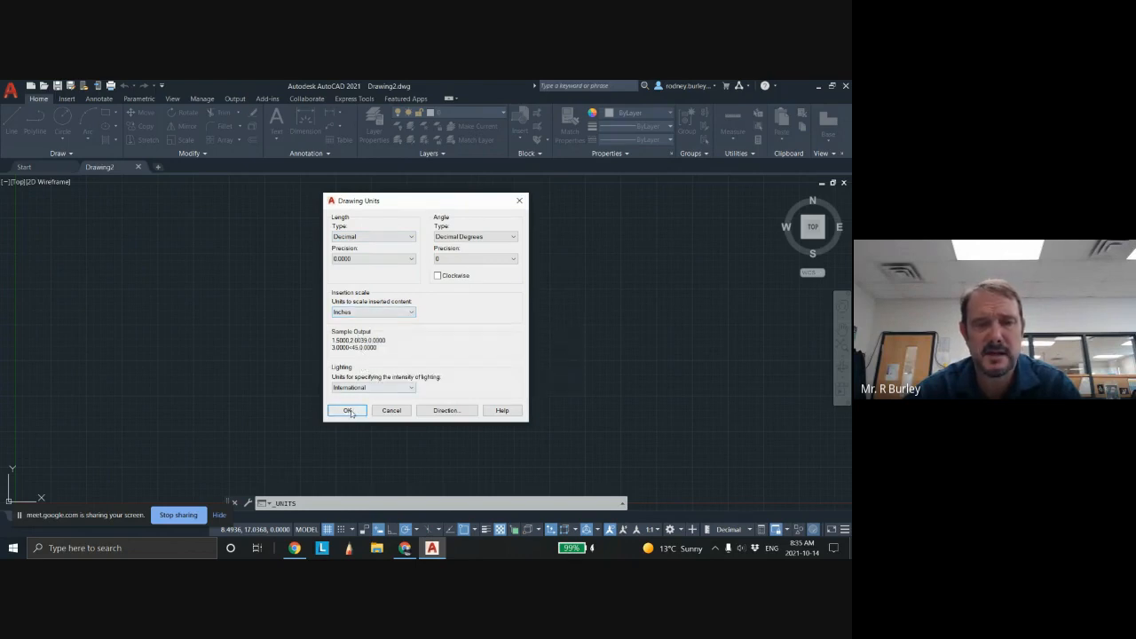
{"action": "left_click", "coordinate": [409, 237]}
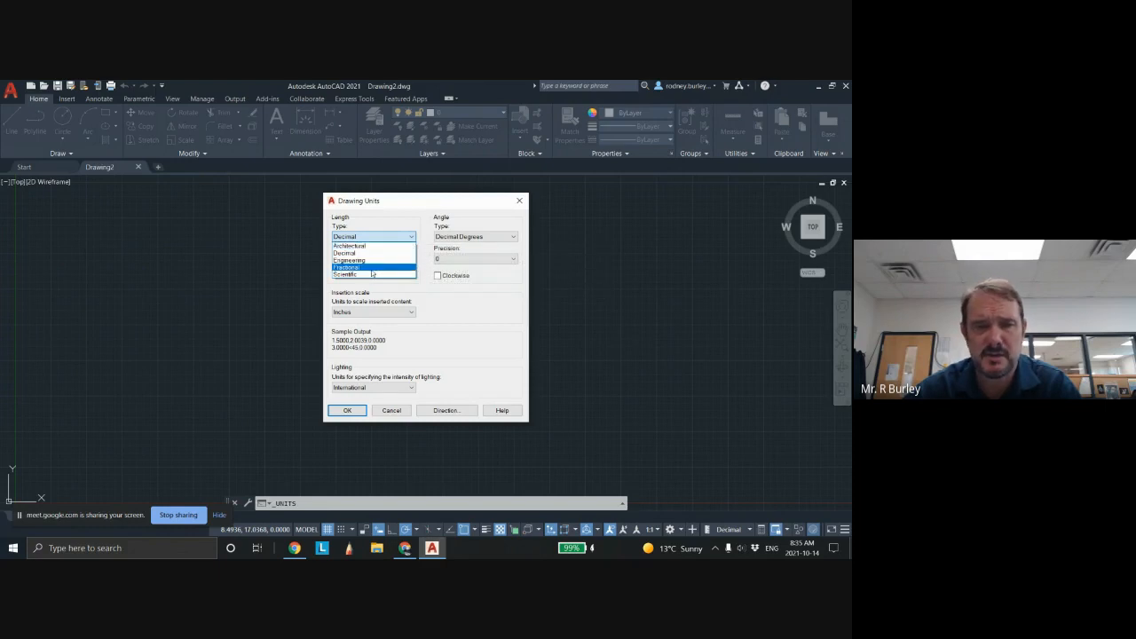
{"action": "left_click", "coordinate": [372, 241]}
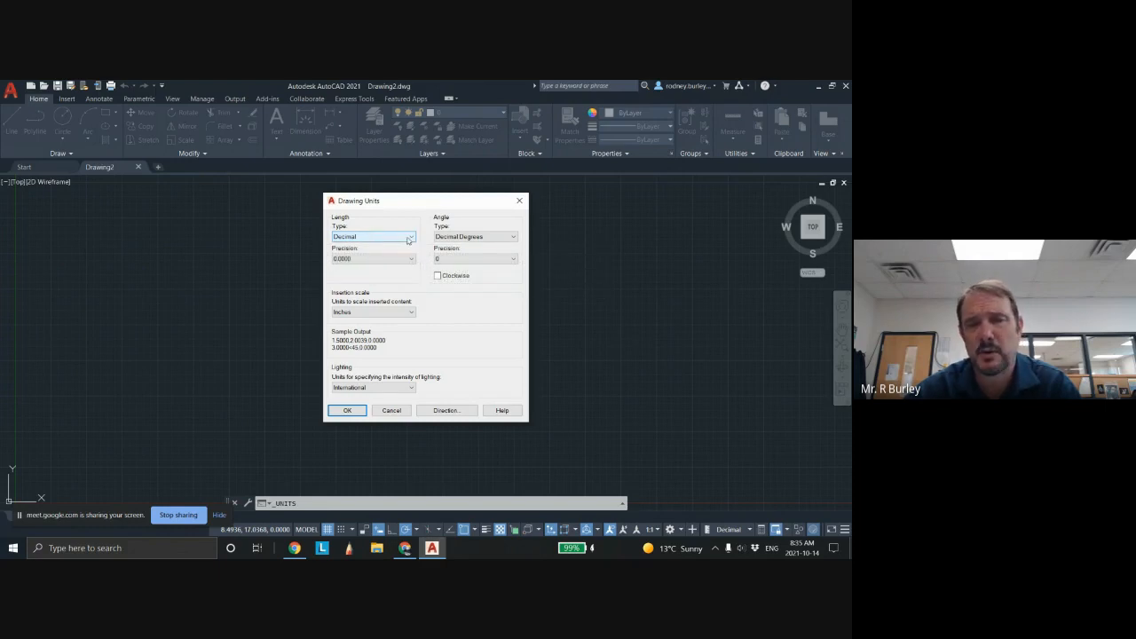
{"action": "left_click", "coordinate": [347, 410]}
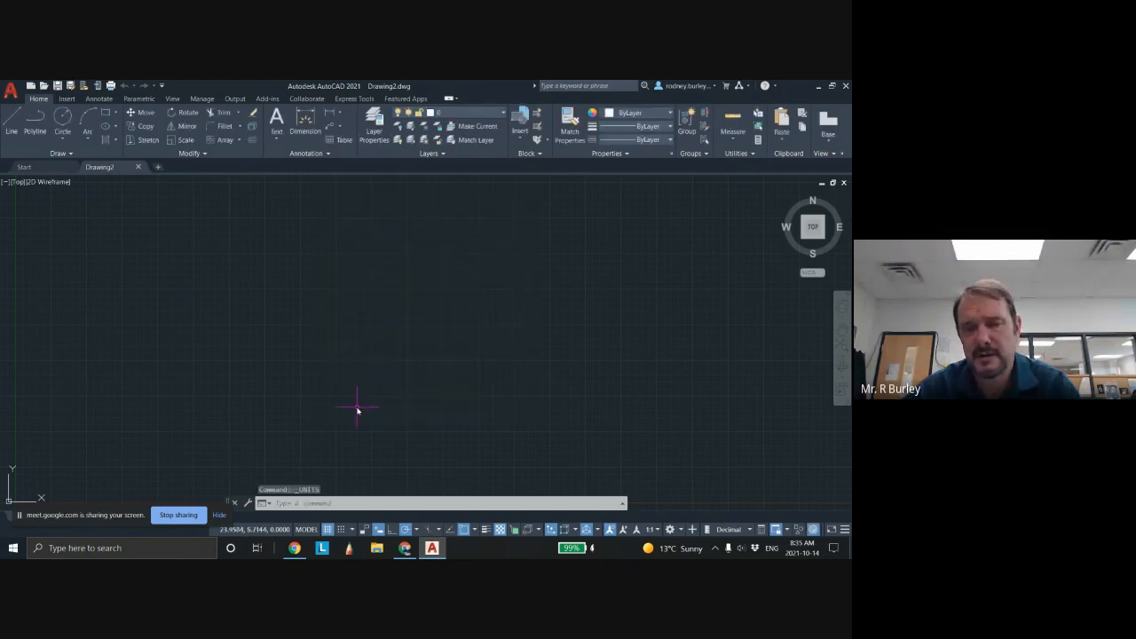
Examine the drawing's origin, where the X and Y axes meet, within the model space
{"action": "scroll", "coordinate": [230, 350], "scroll_direction": "down", "scroll_amount": 10}
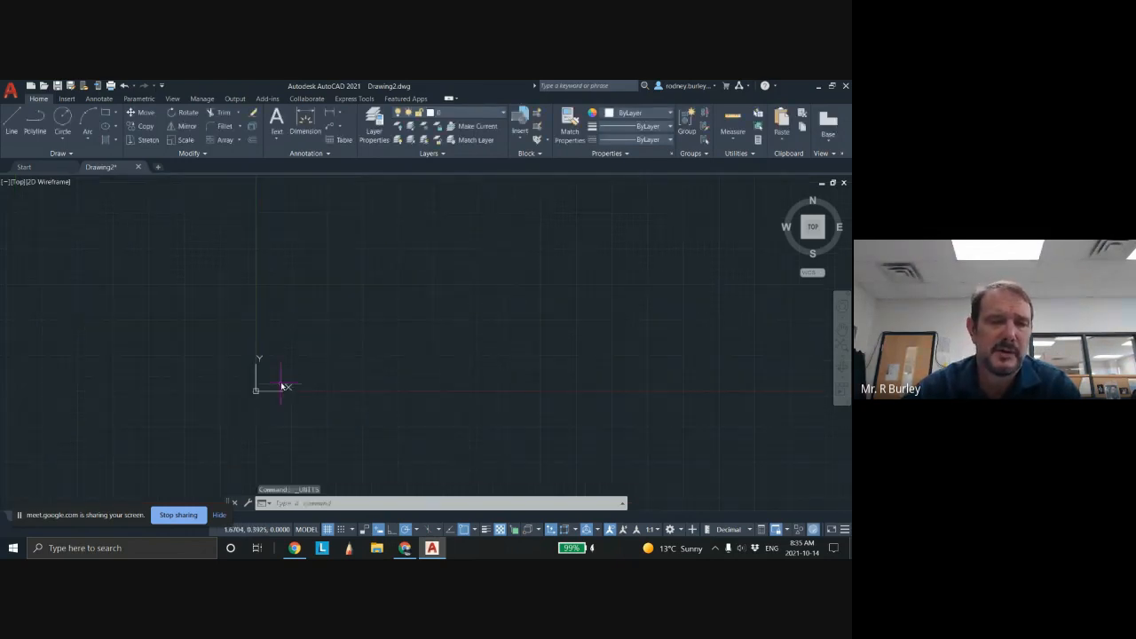
{"action": "middle_click_drag", "start_coordinate": [272, 410], "coordinate": [315, 381]}
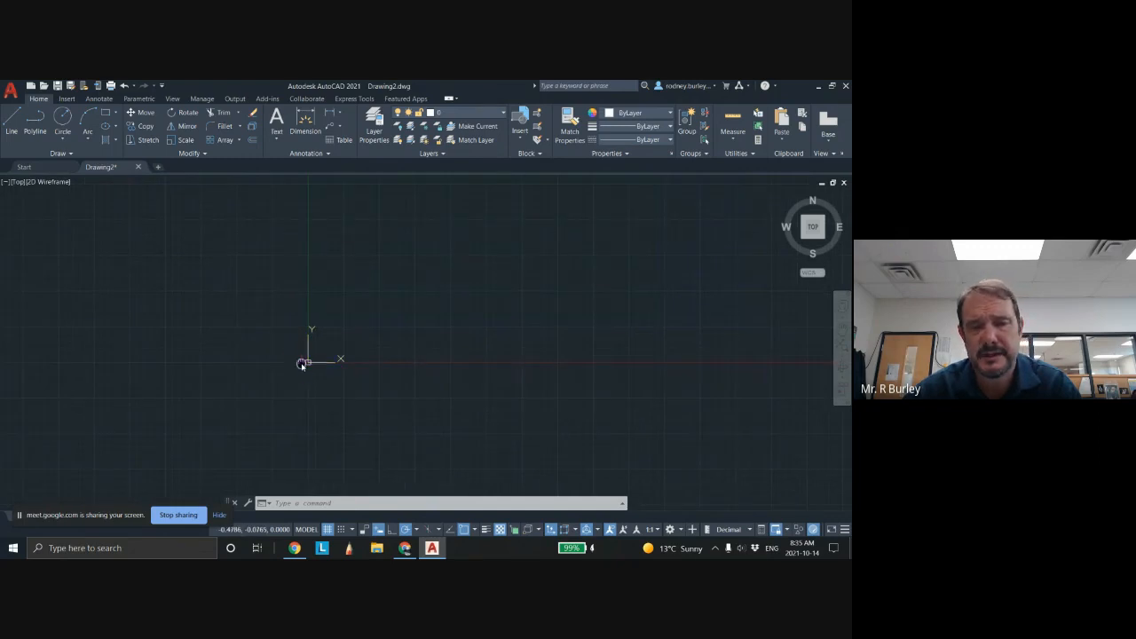
{"action": "mouse_move", "coordinate": [305, 363]}
{"action": "middle_mouse_down"}
{"action": "mouse_move", "coordinate": [312, 358]}
{"action": "mouse_move", "coordinate": [44, 482]}
{"action": "middle_mouse_up"}
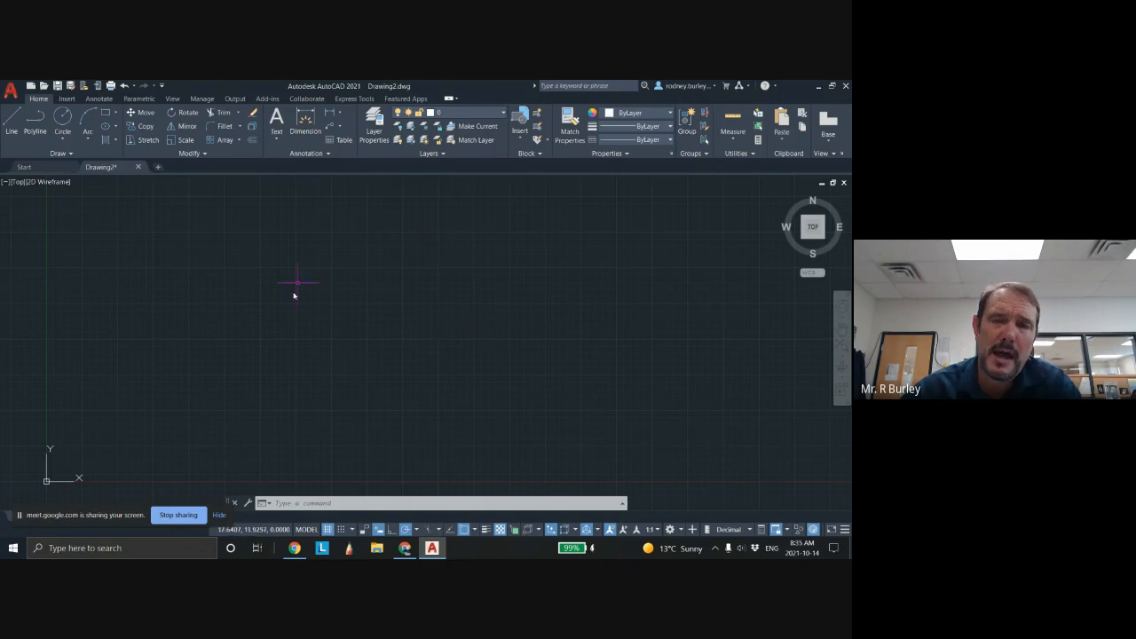
{"action": "middle_click_drag", "start_coordinate": [227, 335], "coordinate": [456, 294]}
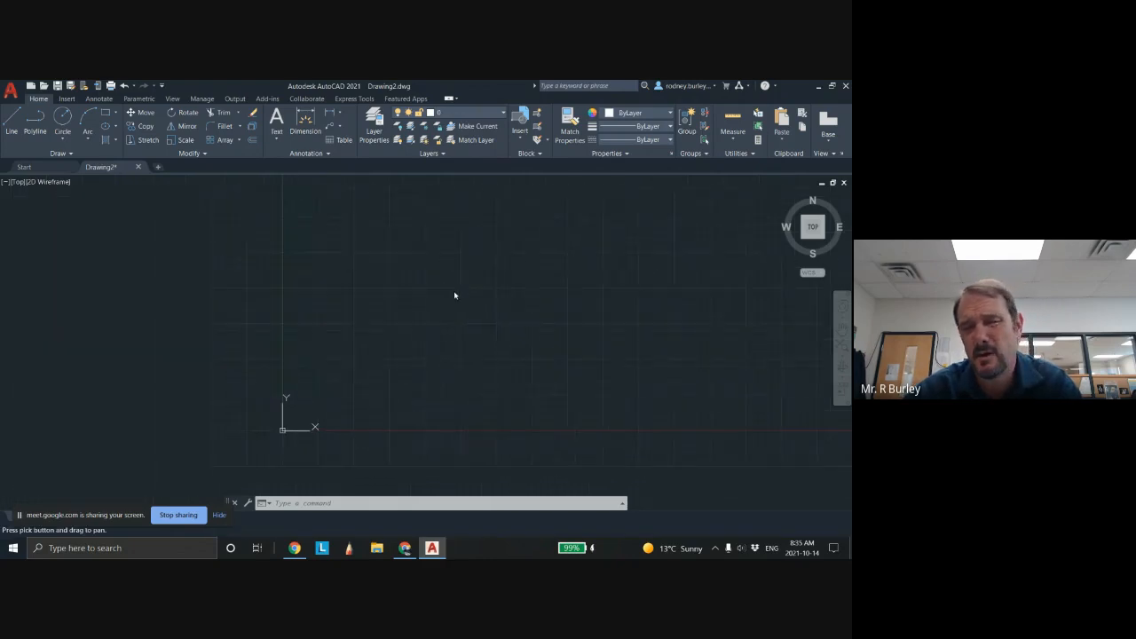
{"action": "mouse_move", "coordinate": [385, 345]}
{"action": "middle_mouse_down"}
{"action": "mouse_move", "coordinate": [481, 270]}
{"action": "mouse_move", "coordinate": [463, 311]}
{"action": "middle_mouse_up"}
{"action": "scroll", "coordinate": [423, 337], "scroll_direction": "up", "scroll_amount": 1}
{"action": "scroll", "coordinate": [388, 332], "scroll_direction": "up", "scroll_amount": 1}
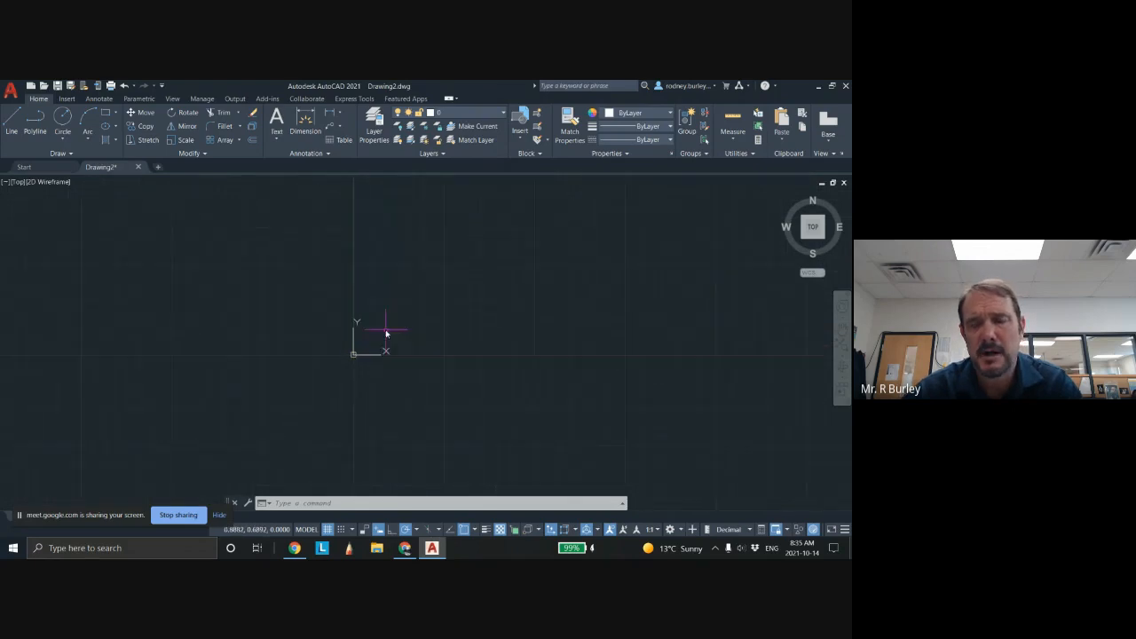
{"action": "middle_click_drag", "start_coordinate": [389, 331], "coordinate": [465, 283]}
{"action": "middle_click_drag", "start_coordinate": [517, 335], "coordinate": [507, 342]}
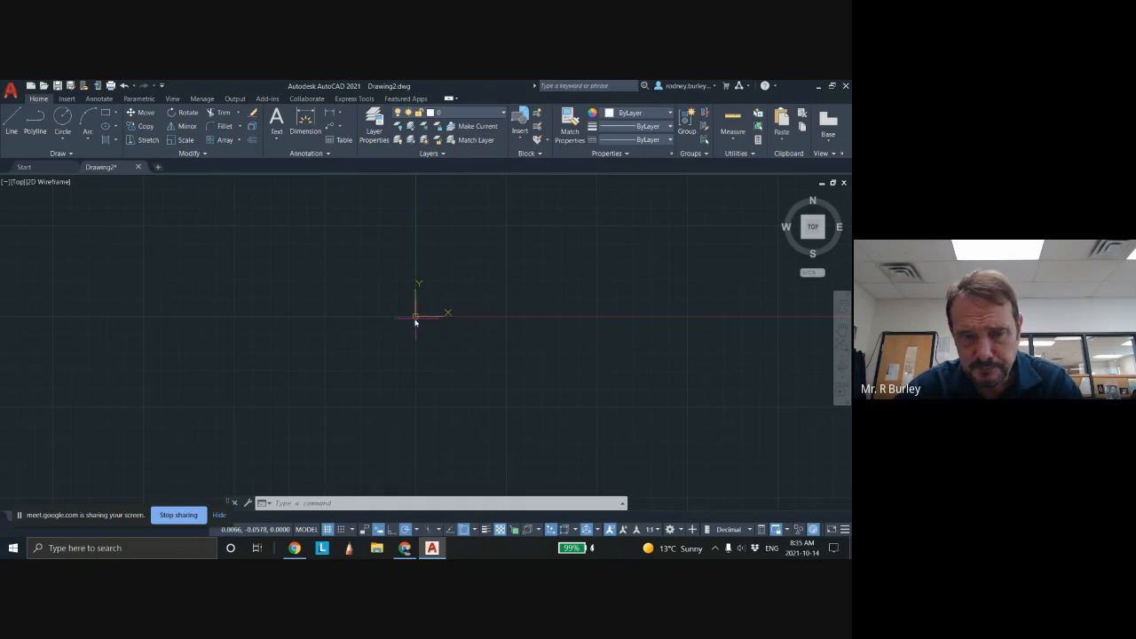
Create a new layer named Perimeter and make it the current layer
{"action": "left_click", "coordinate": [373, 133]}
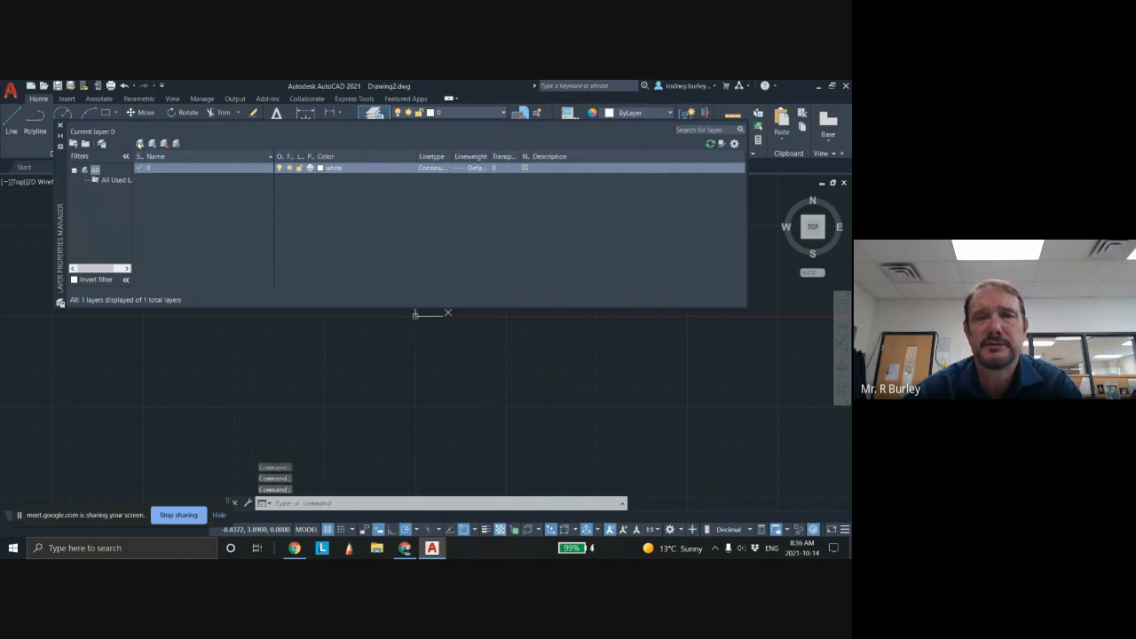
{"action": "left_click", "coordinate": [140, 144]}
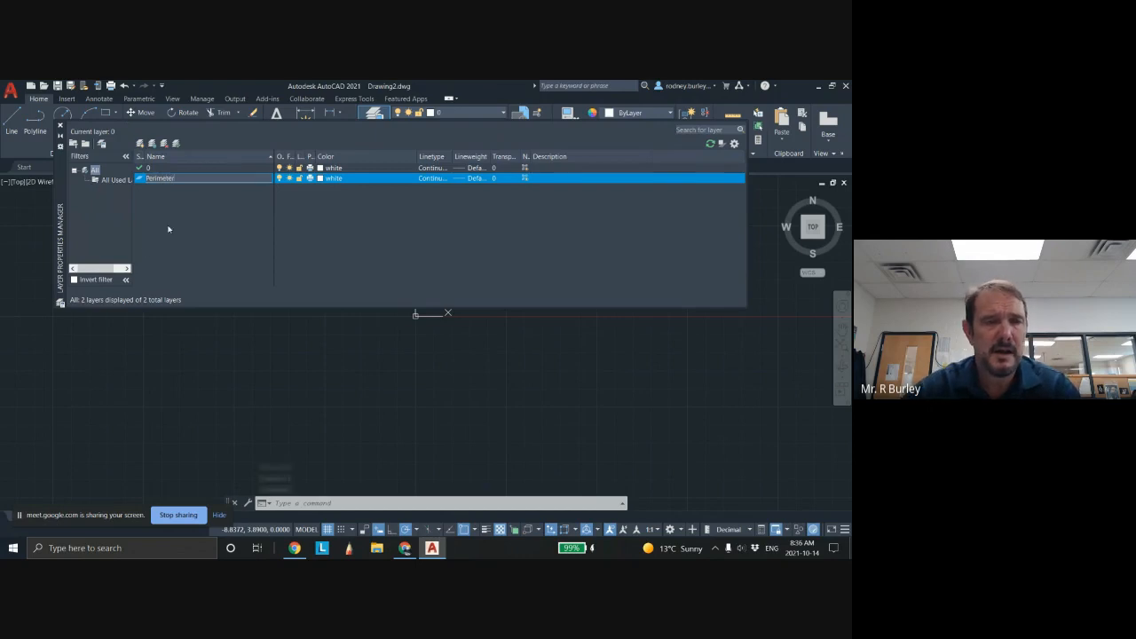
{"action": "double_click", "coordinate": [138, 183]}
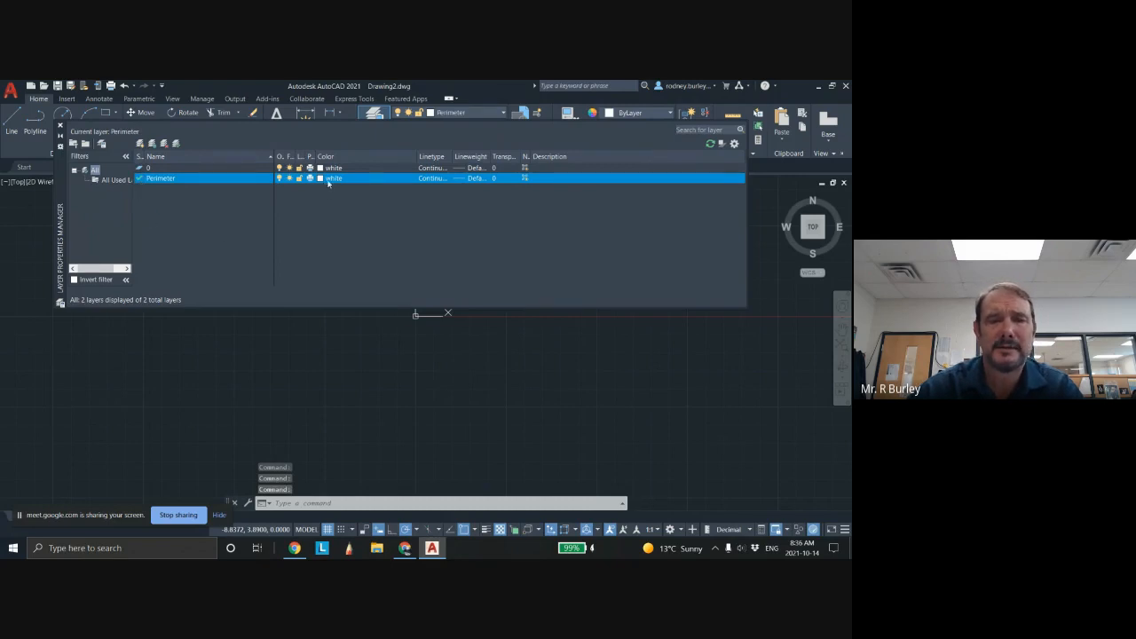
{"action": "left_click", "coordinate": [61, 127]}
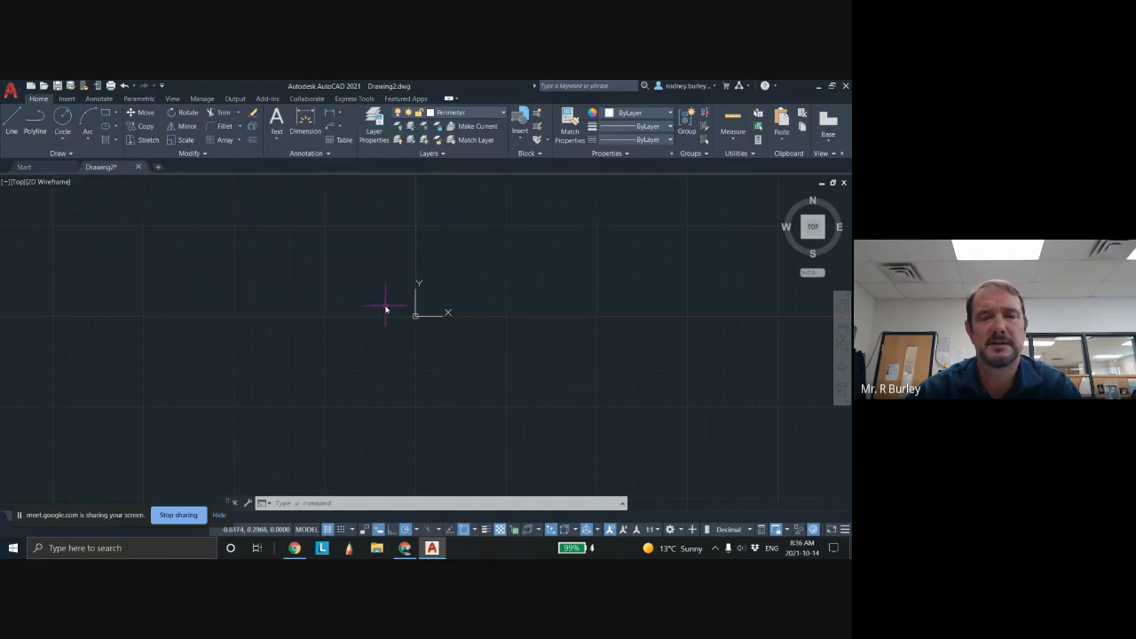
Draw a horizontal line from the origin at 0,0,0 that runs 850 units in the negative X direction
{"action": "middle_click_drag", "start_coordinate": [385, 307], "coordinate": [380, 286]}
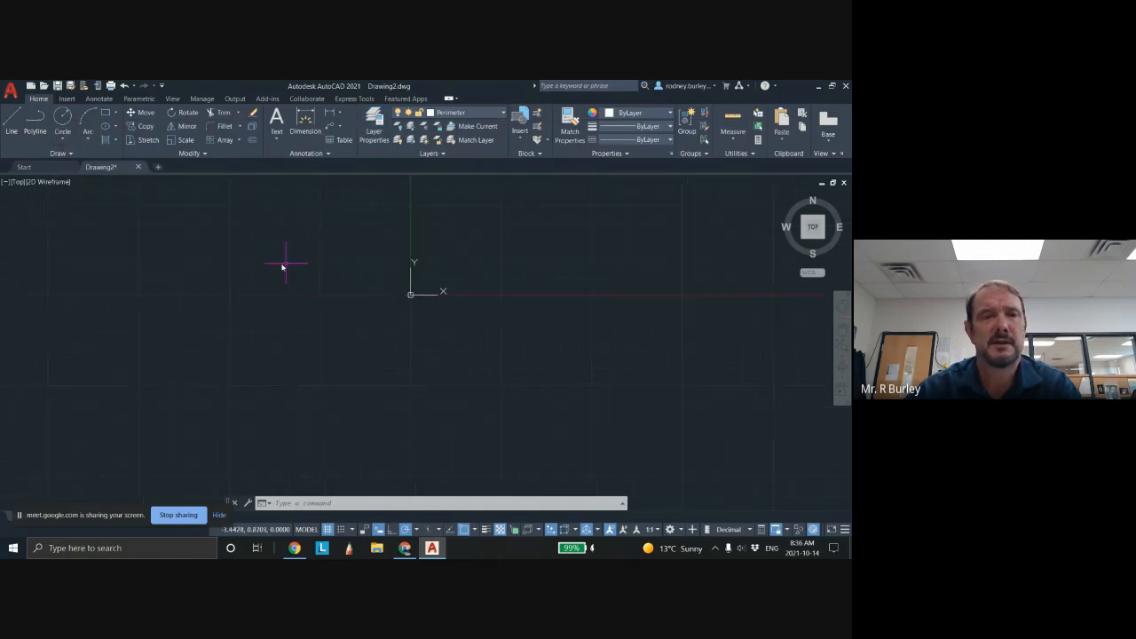
{"action": "left_click", "coordinate": [14, 127]}
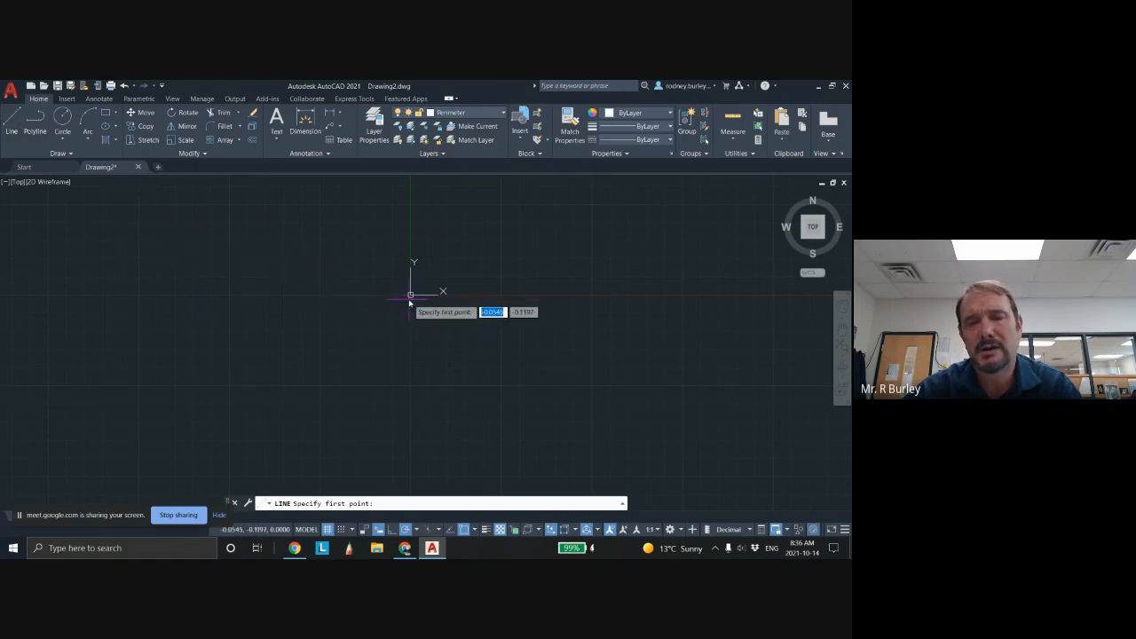
{"action": "middle_click_drag", "start_coordinate": [411, 300], "coordinate": [405, 337]}
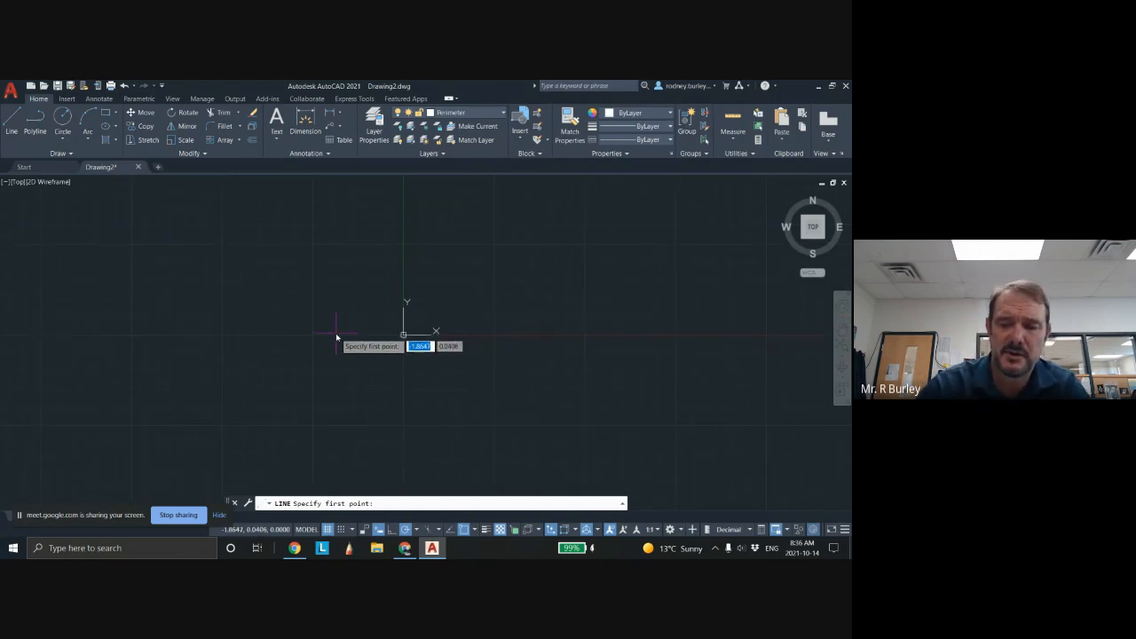
{"action": "key", "text": "Tab"}
{"action": "type", "text": "0"}
{"action": "key", "text": "Tab"}
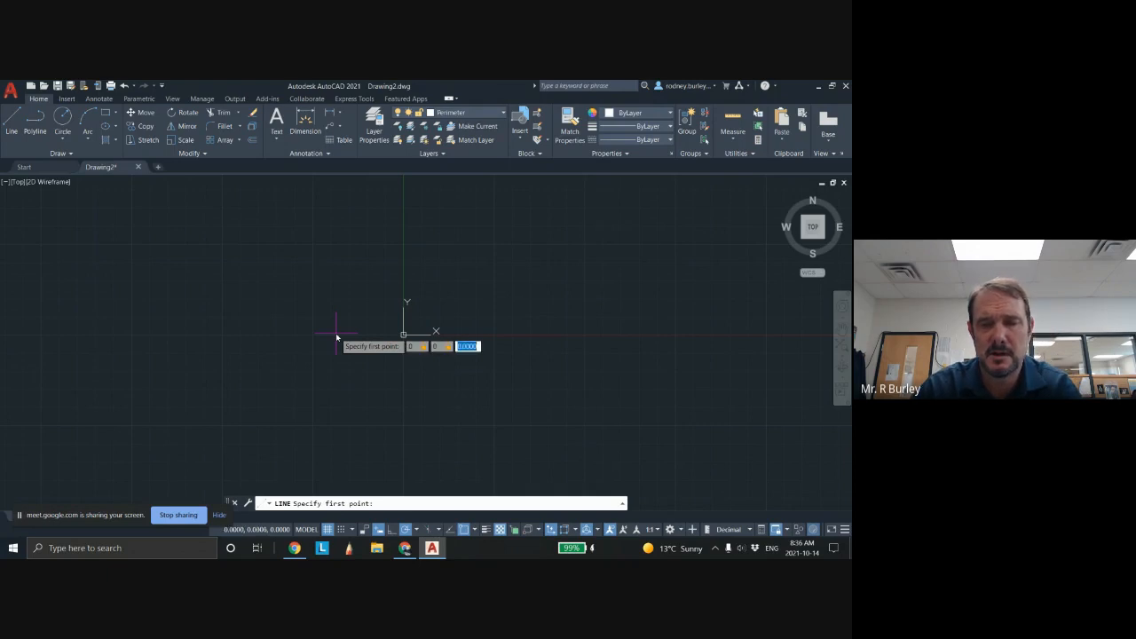
{"action": "type", "text": "0"}
{"action": "key", "text": "Return"}
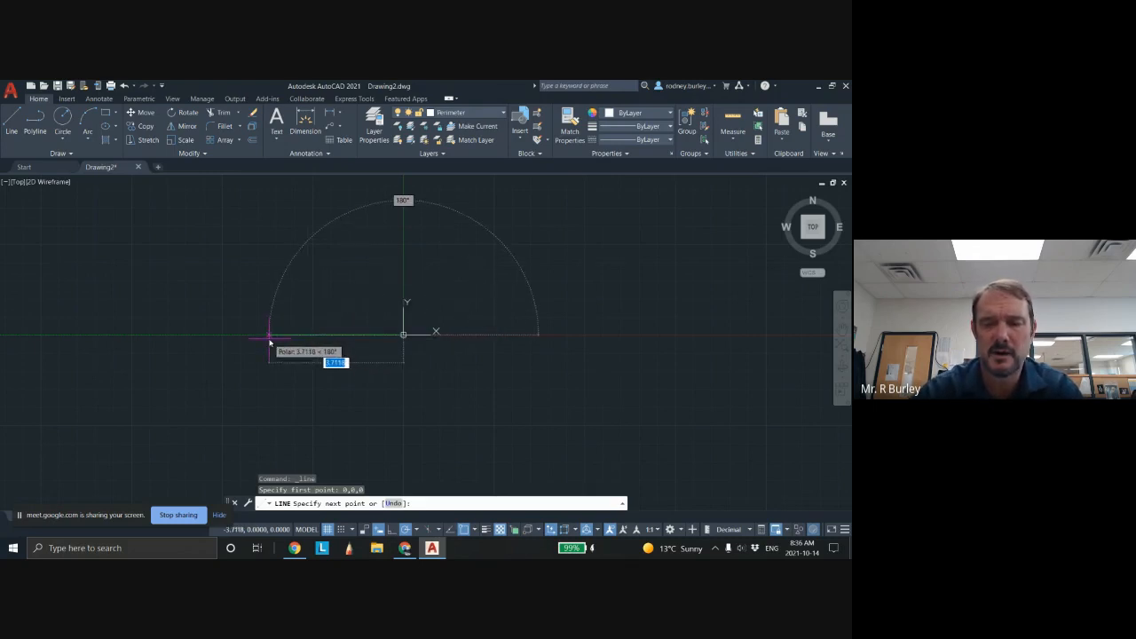
{"action": "type", "text": "850"}
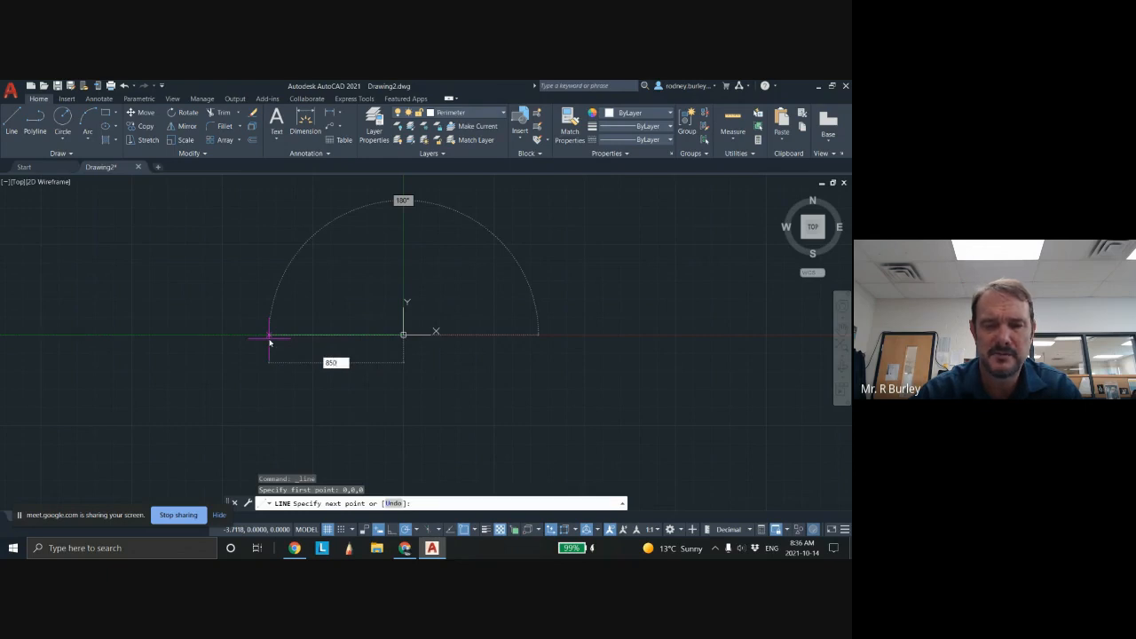
{"action": "key", "text": "Return"}
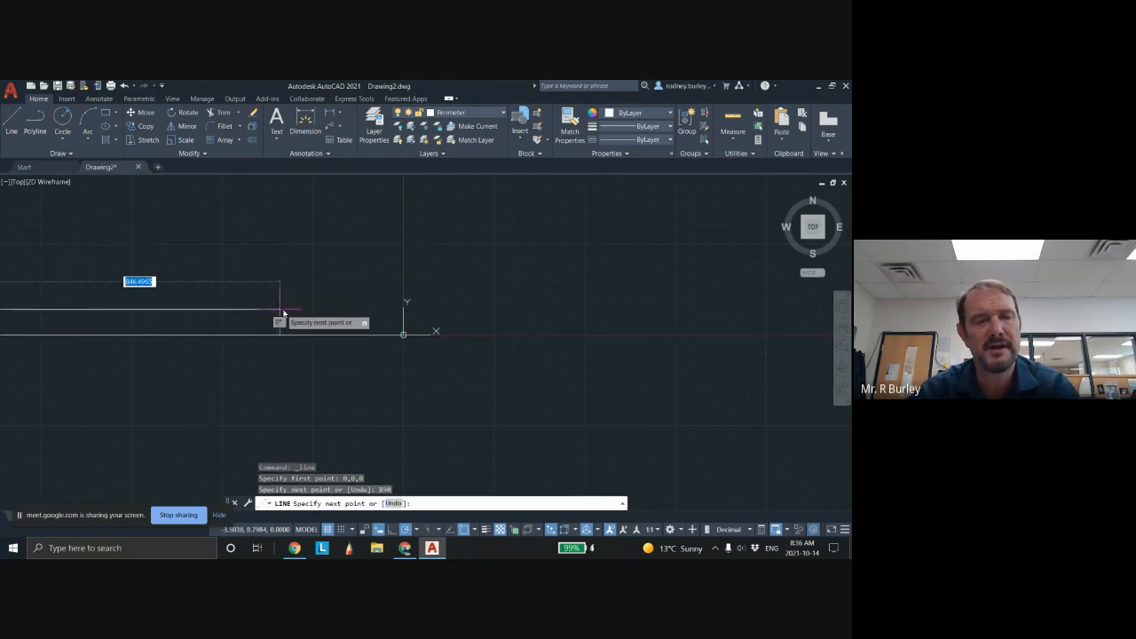
{"action": "key", "text": "Escape"}
Measure the length of the horizontal line drawn from the origin
{"action": "scroll", "coordinate": [312, 302], "scroll_direction": "down", "scroll_amount": 1}
{"action": "mouse_move", "coordinate": [323, 299]}
{"action": "middle_mouse_down"}
{"action": "mouse_move", "coordinate": [264, 279]}
{"action": "mouse_move", "coordinate": [580, 302]}
{"action": "mouse_move", "coordinate": [544, 315]}
{"action": "middle_mouse_up"}
{"action": "scroll", "coordinate": [544, 316], "scroll_direction": "down", "scroll_amount": 3}
{"action": "scroll", "coordinate": [435, 299], "scroll_direction": "up", "scroll_amount": 1}
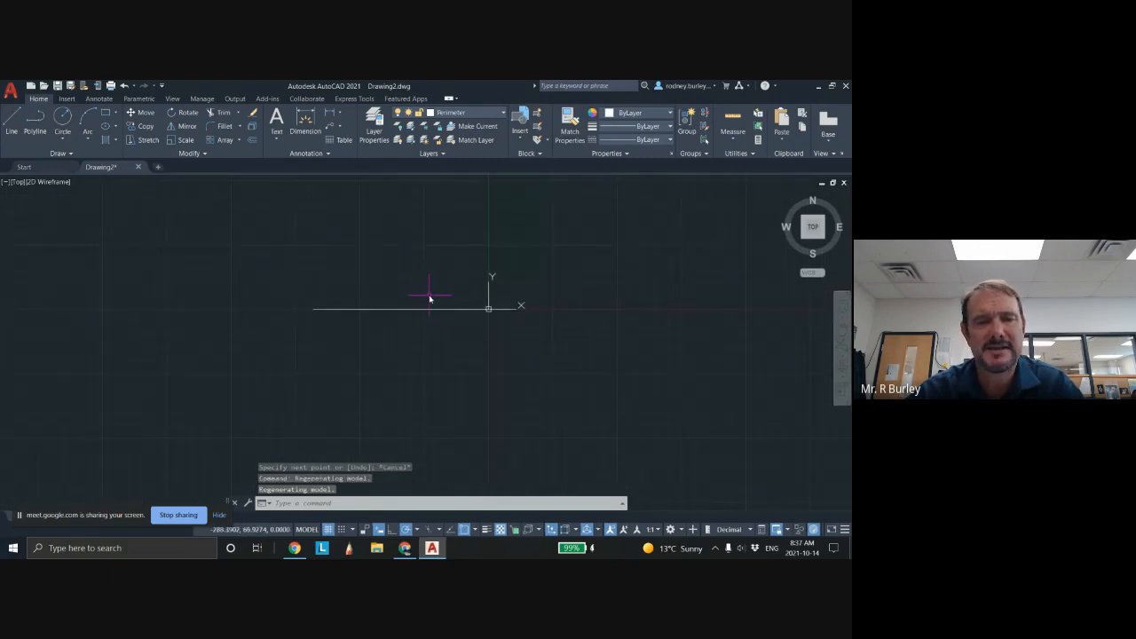
{"action": "left_click", "coordinate": [732, 120]}
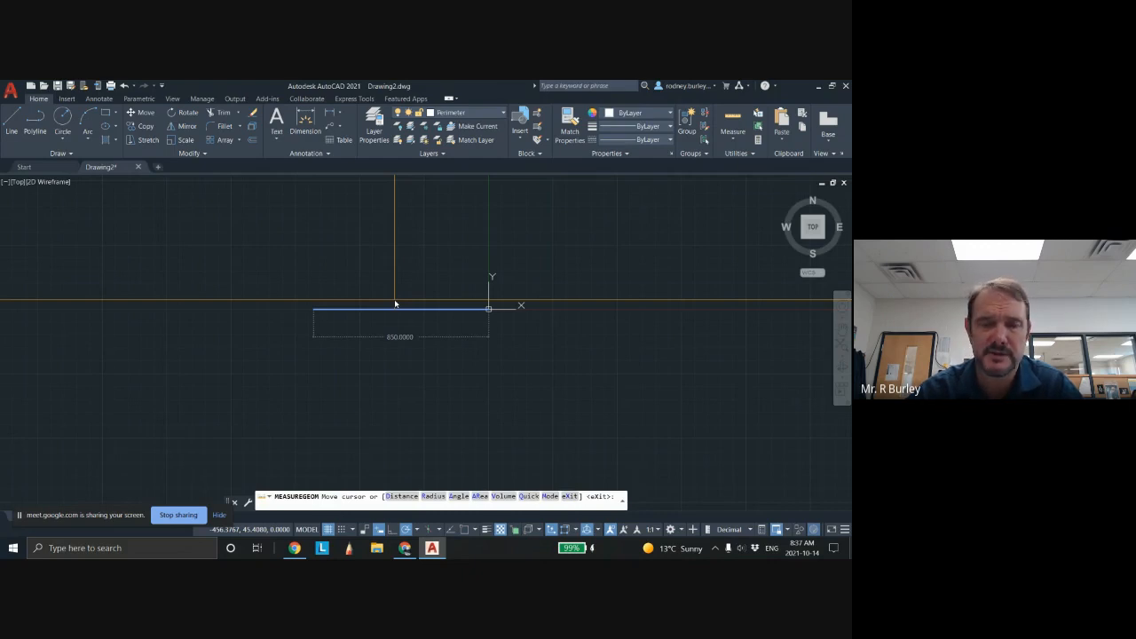
{"action": "key", "text": "Escape"}
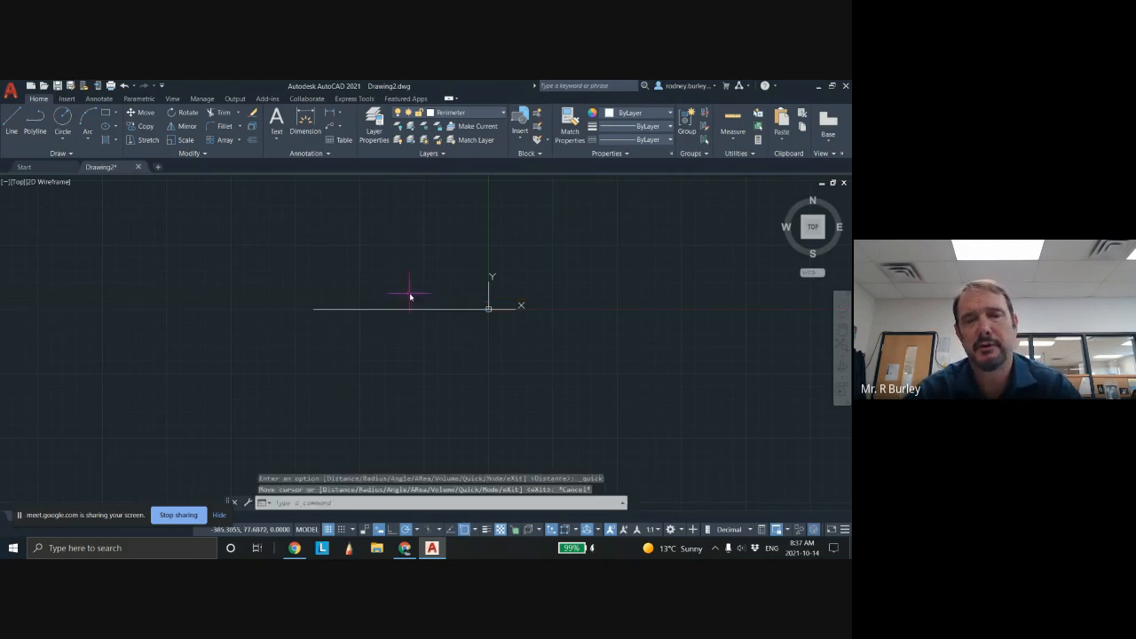
Toggle object snapping off and back on, and enable the Midpoint snap mode in addition to Endpoint
{"action": "middle_click_drag", "start_coordinate": [411, 293], "coordinate": [221, 329]}
{"action": "left_click", "coordinate": [12, 130]}
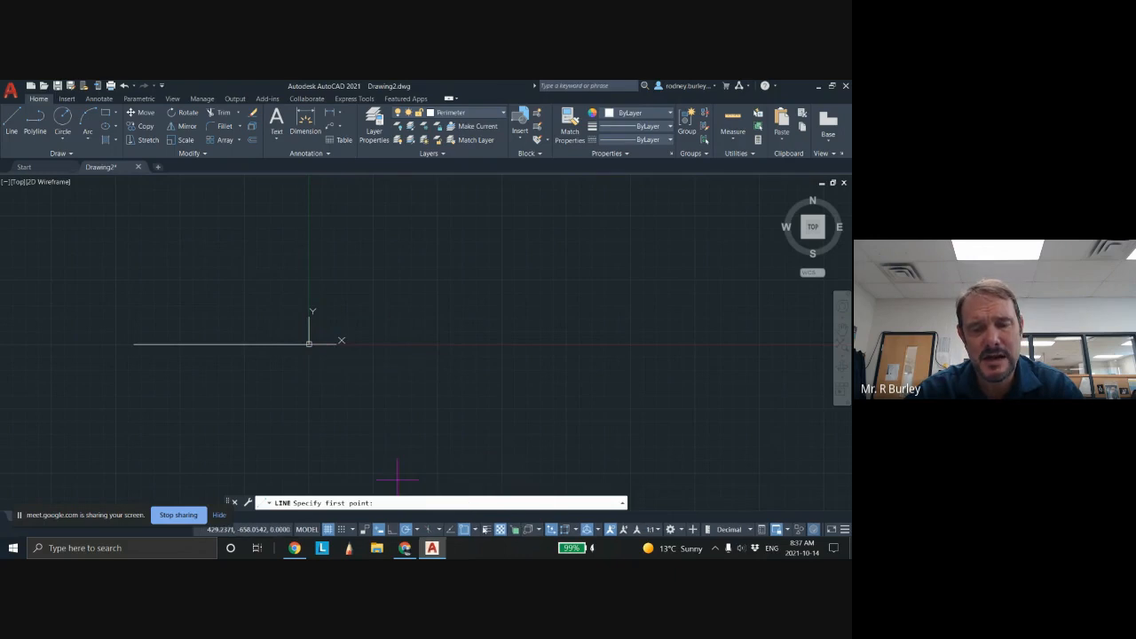
{"action": "left_click", "coordinate": [464, 530]}
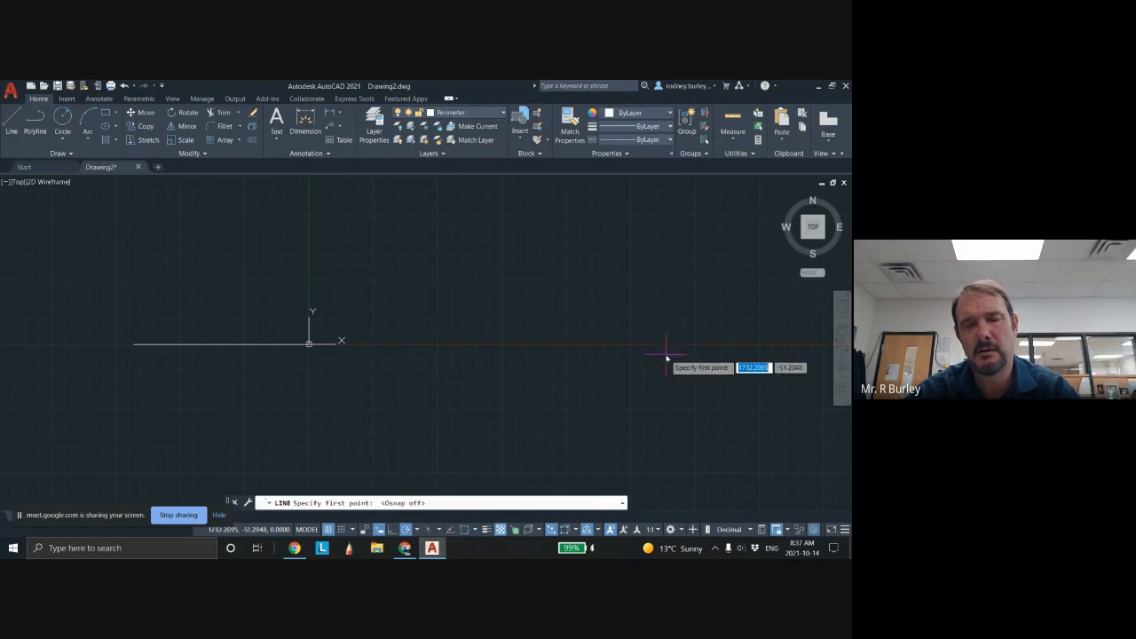
{"action": "left_click", "coordinate": [463, 530]}
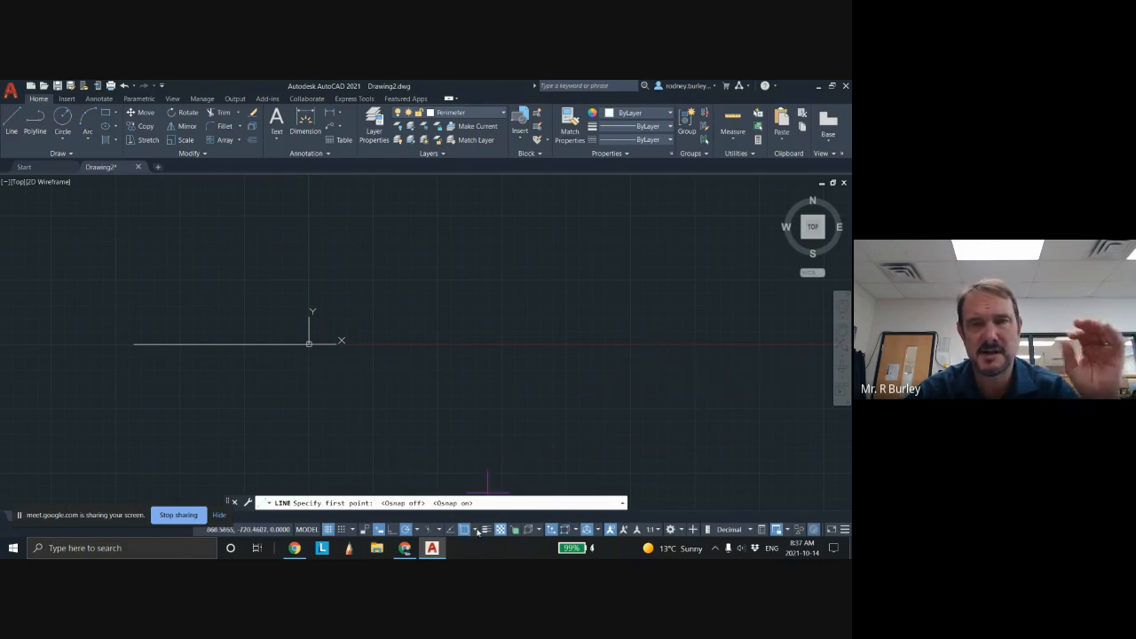
{"action": "left_click", "coordinate": [476, 530]}
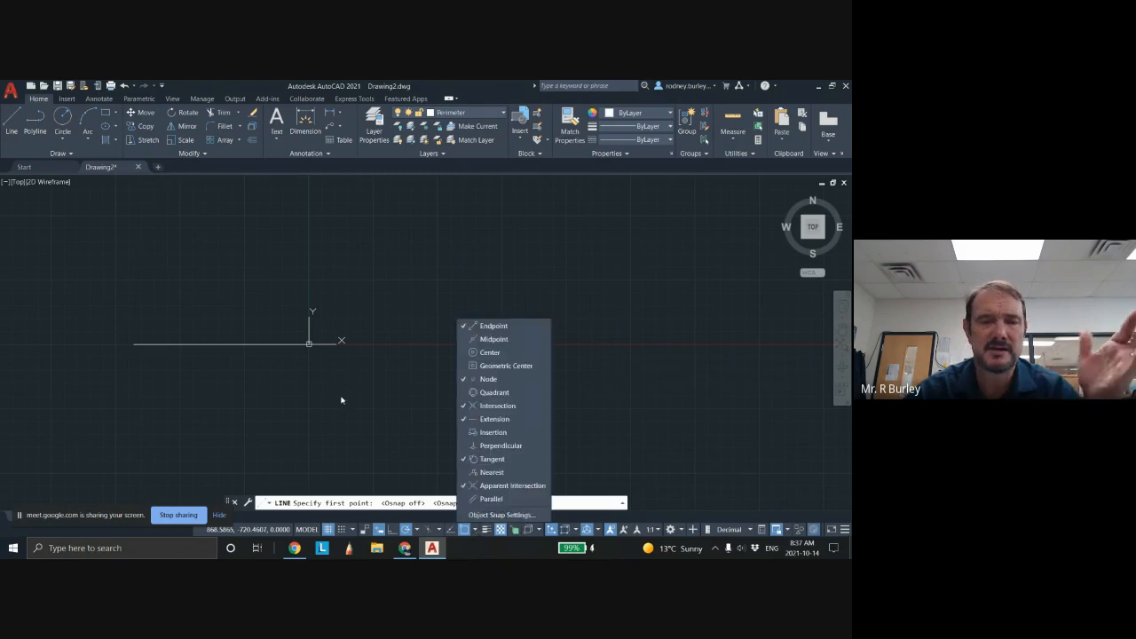
{"action": "left_click", "coordinate": [475, 340]}
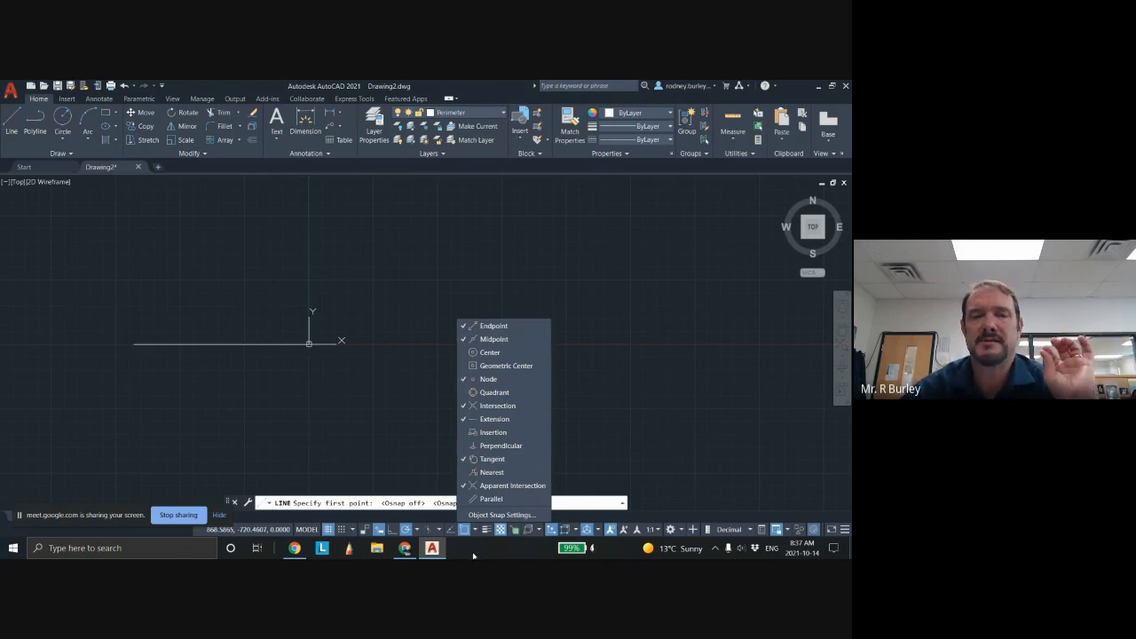
{"action": "left_click", "coordinate": [473, 555]}
Draw a horizontal line from the origin that runs 850 units in the positive X direction
{"action": "left_click", "coordinate": [12, 121]}
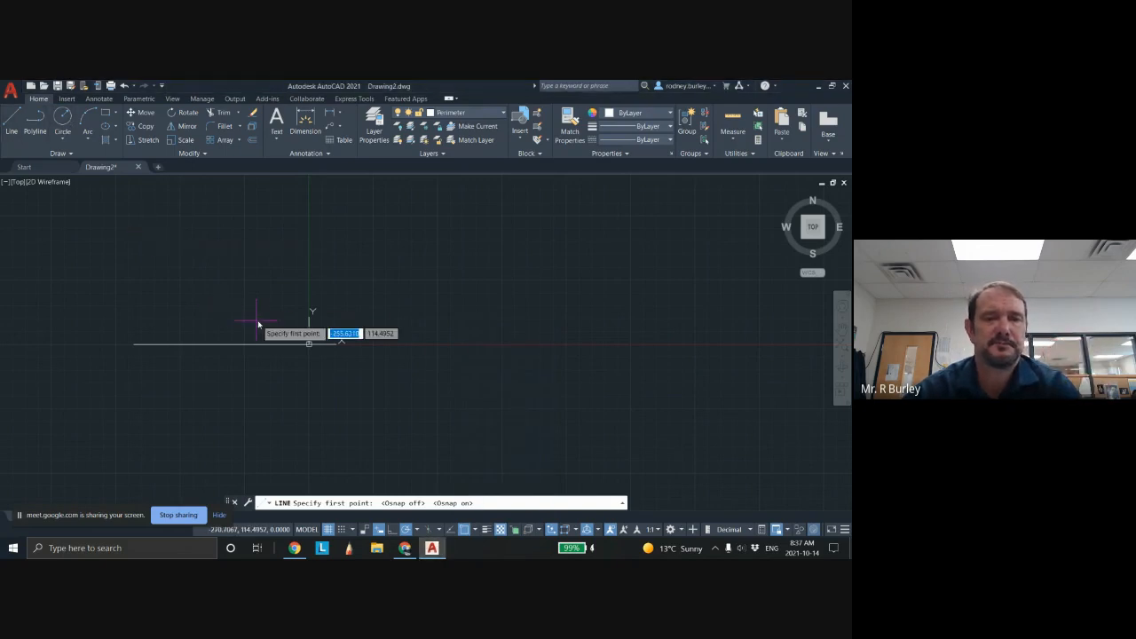
{"action": "left_click", "coordinate": [310, 345]}
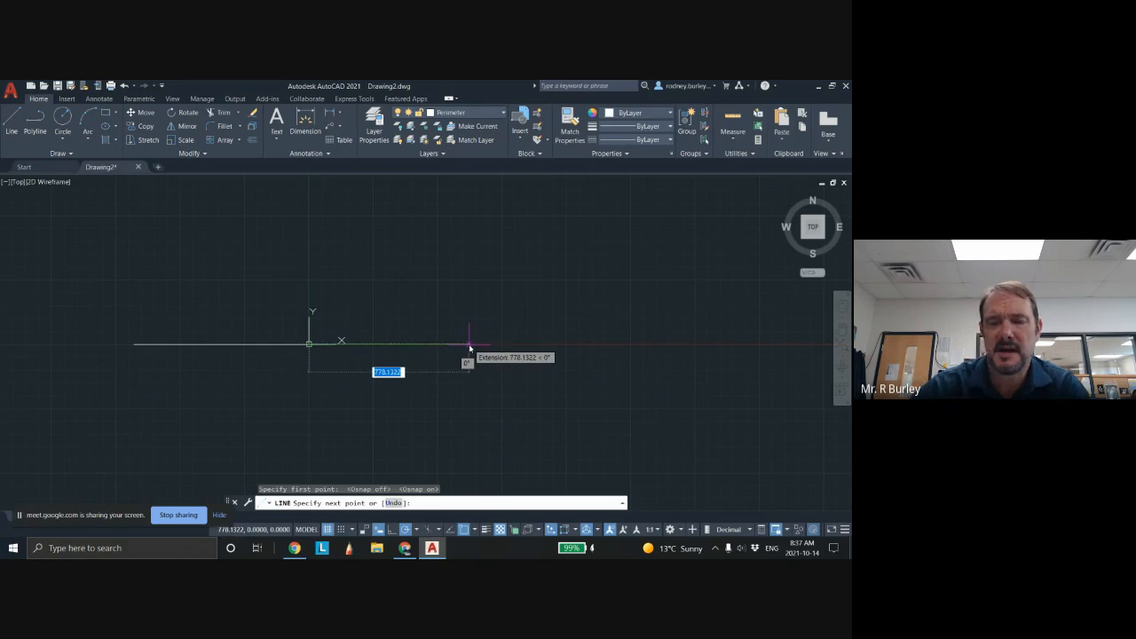
{"action": "type", "text": "850"}
{"action": "key", "text": "Return"}
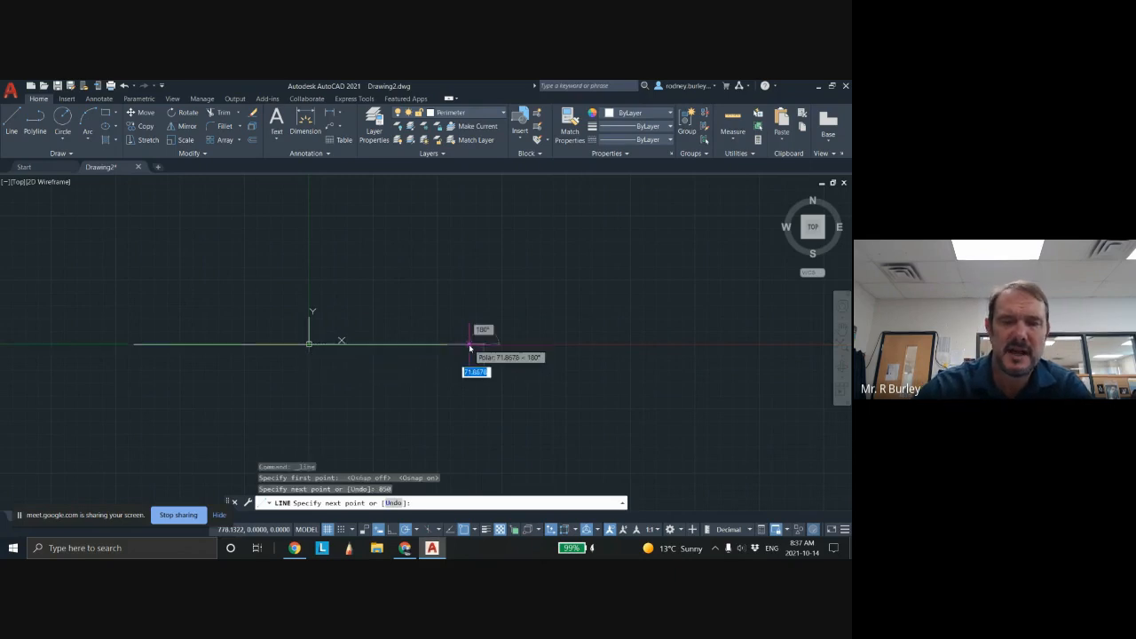
{"action": "key", "text": "Escape"}
Measure the lengths of the two horizontal lines that meet at the origin
{"action": "scroll", "coordinate": [393, 317], "scroll_direction": "down", "scroll_amount": 3}
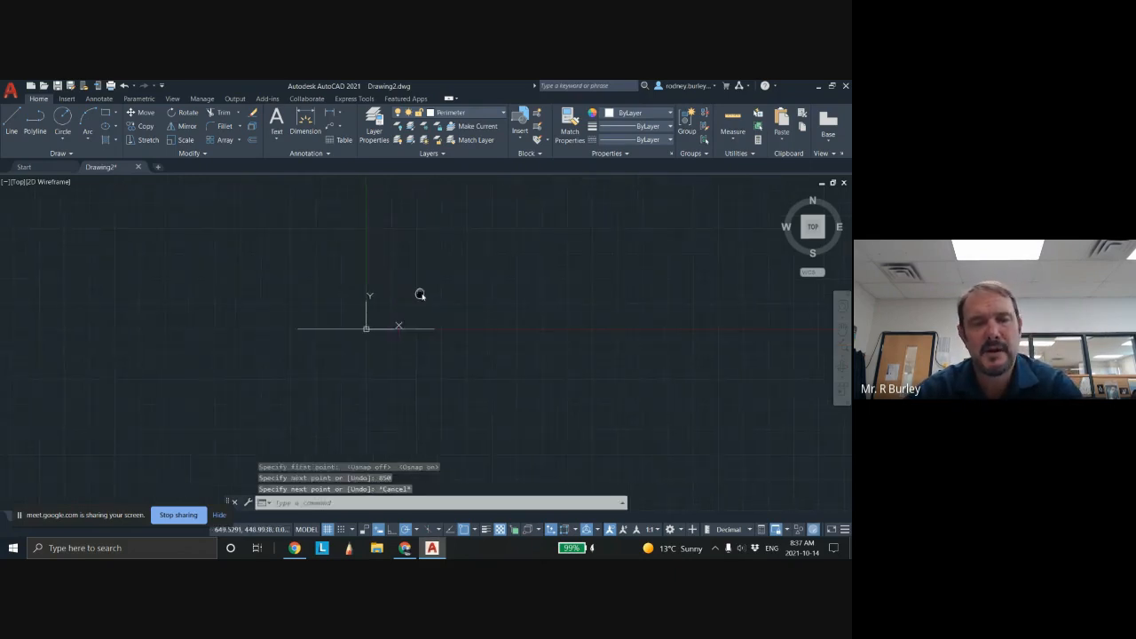
{"action": "left_click", "coordinate": [729, 122]}
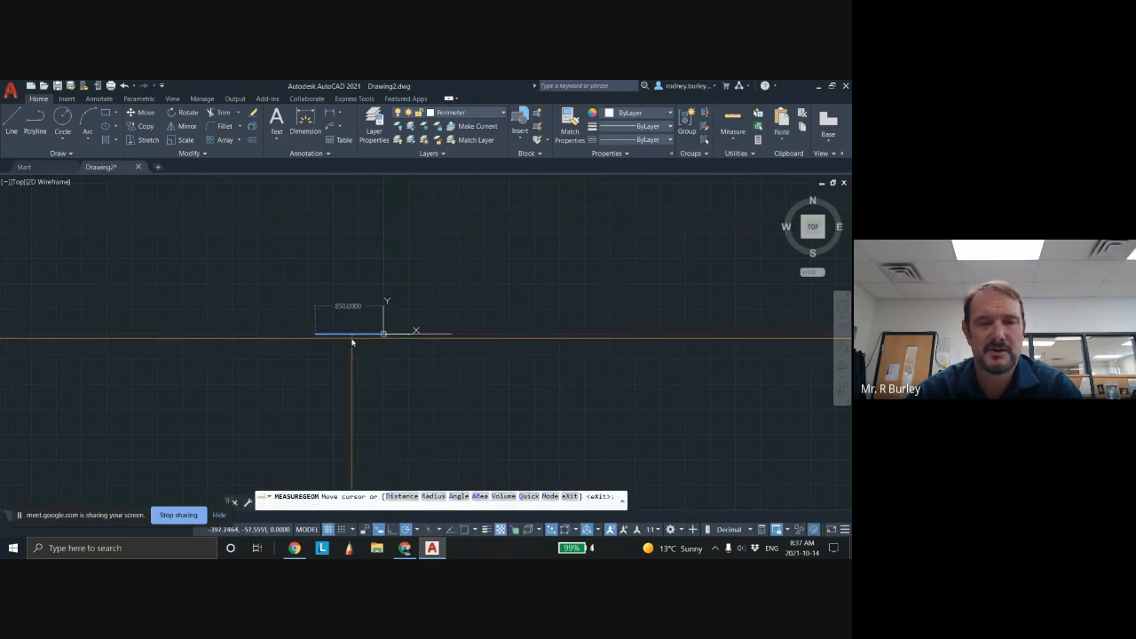
{"action": "key", "text": "Escape"}
{"action": "scroll", "coordinate": [379, 331], "scroll_direction": "up", "scroll_amount": 3}
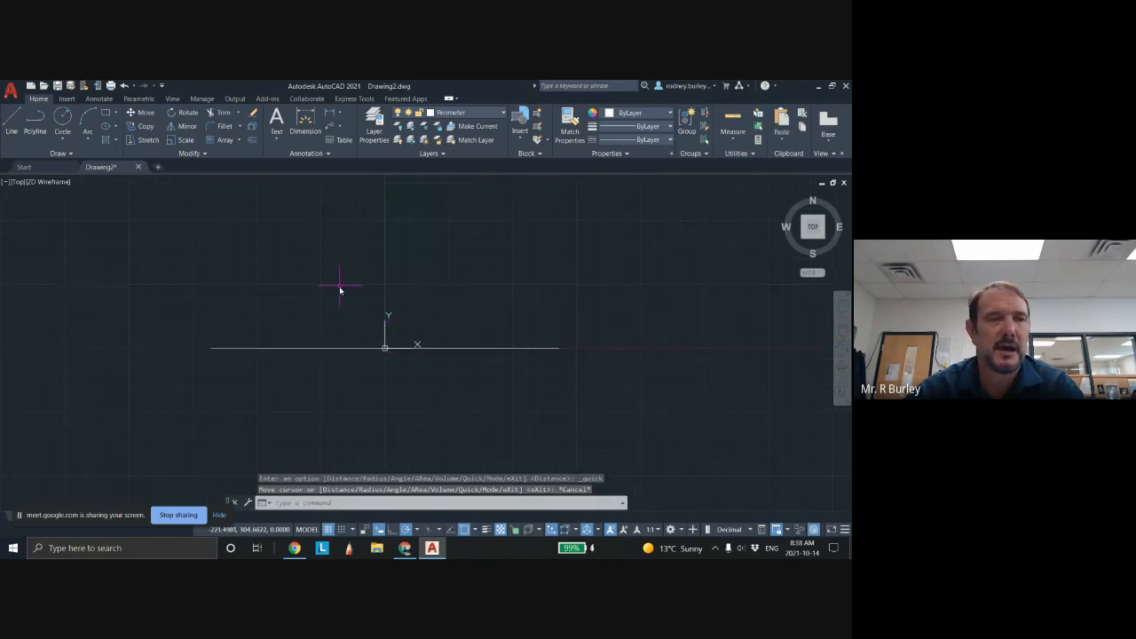
Offset both horizontal lines on the X axis by 850 units, once above and once below the axis
{"action": "scroll", "coordinate": [339, 290], "scroll_direction": "down", "scroll_amount": 2}
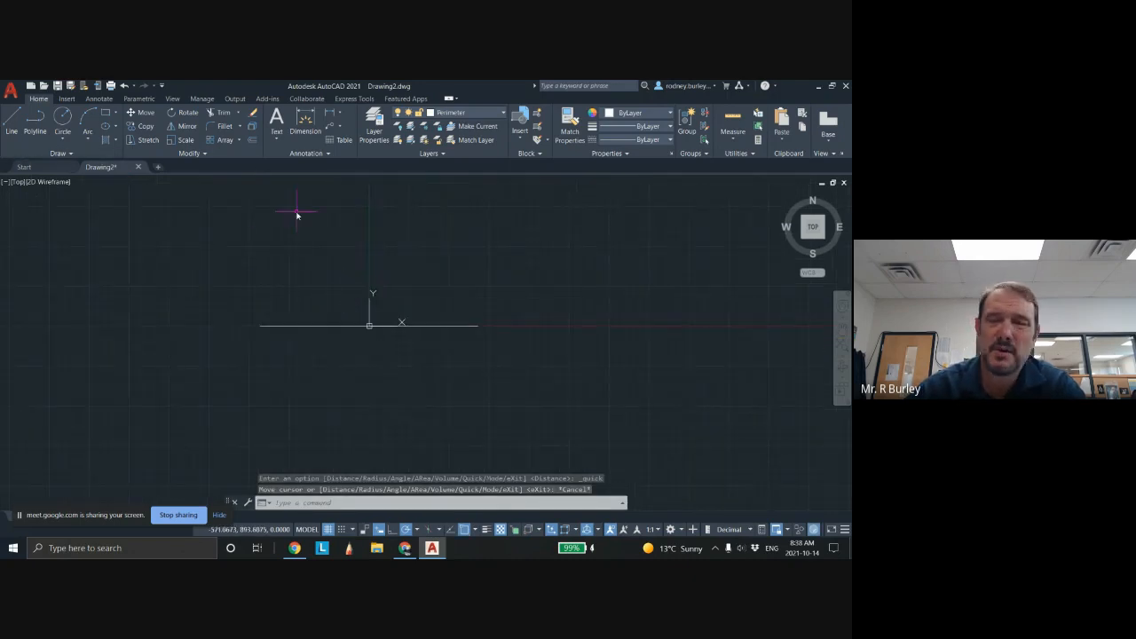
{"action": "middle_click_drag", "start_coordinate": [311, 236], "coordinate": [363, 306]}
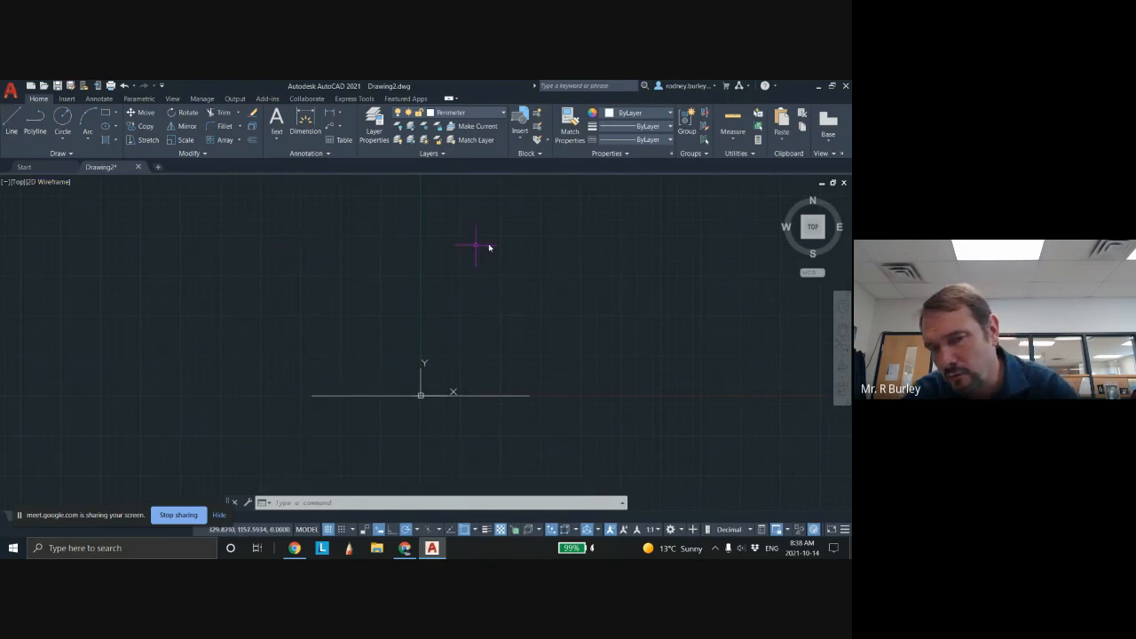
{"action": "middle_click_drag", "start_coordinate": [502, 391], "coordinate": [471, 348]}
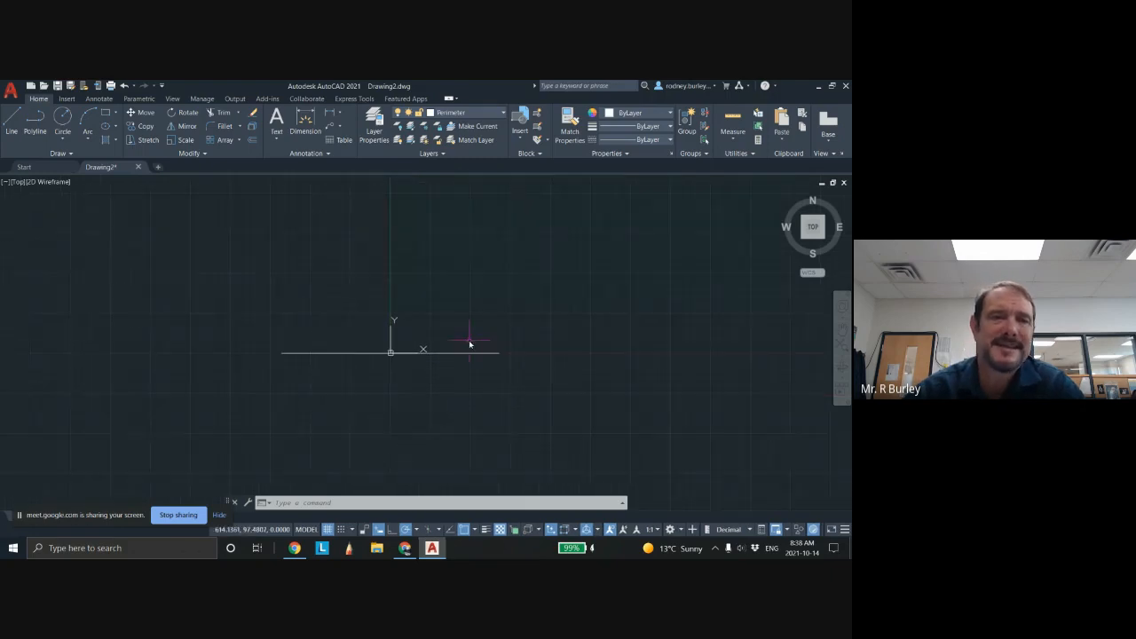
{"action": "middle_click_drag", "start_coordinate": [394, 288], "coordinate": [388, 263]}
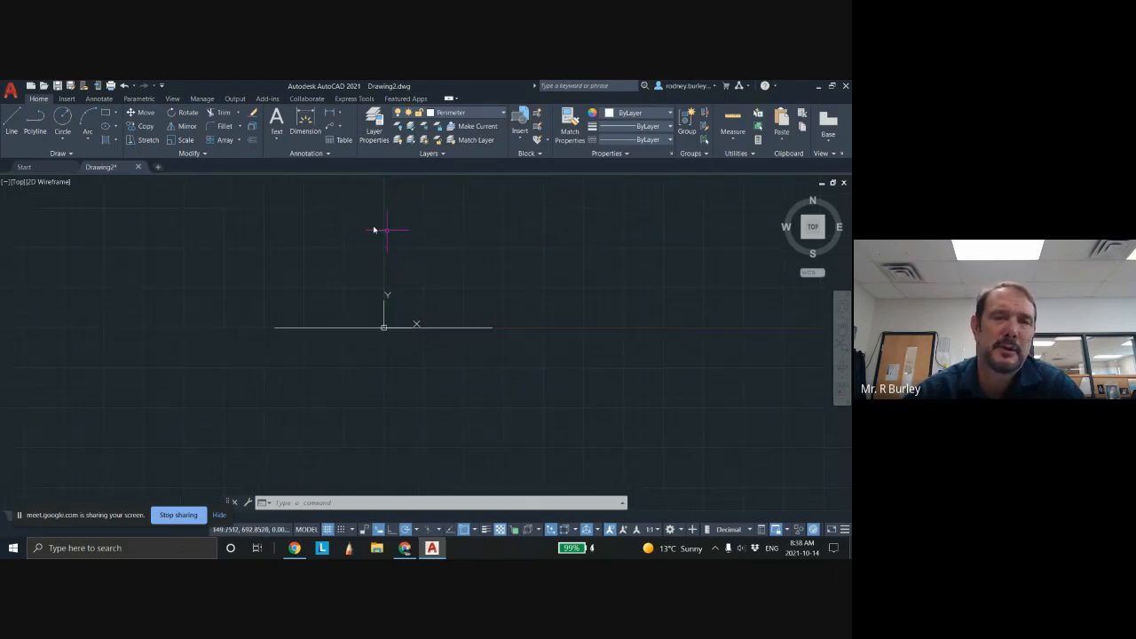
{"action": "left_click", "coordinate": [252, 142]}
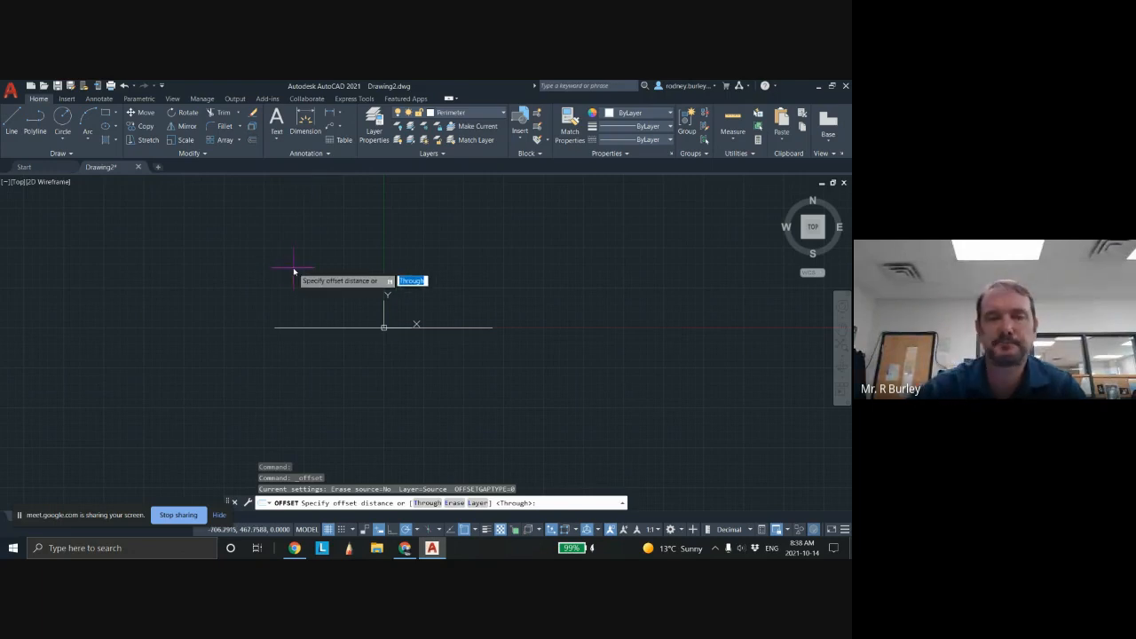
{"action": "type", "text": "850"}
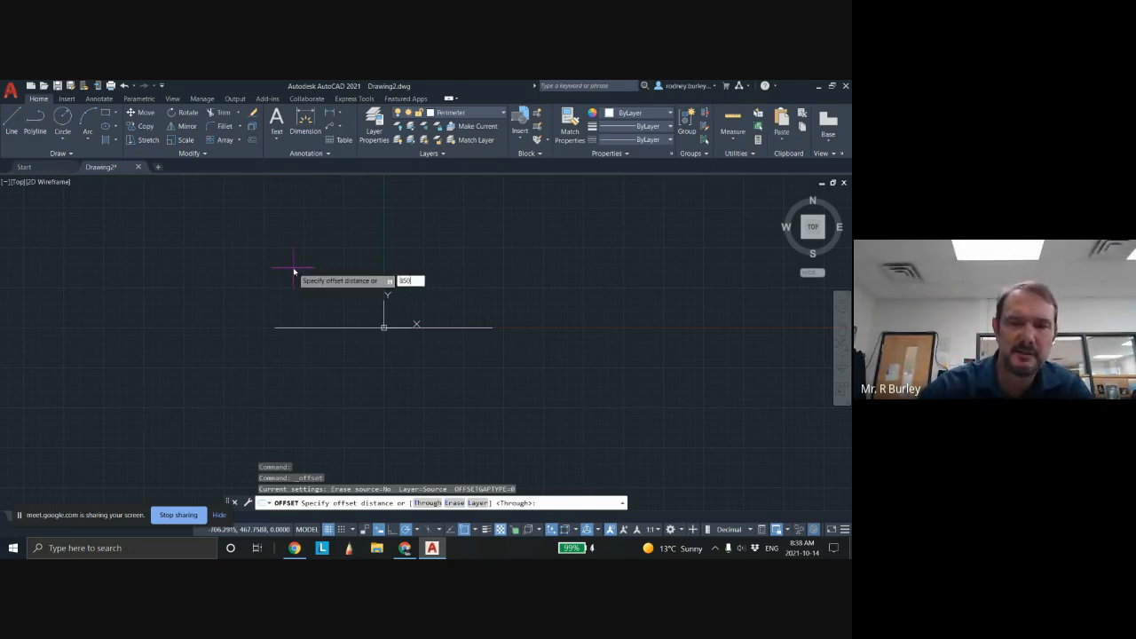
{"action": "key", "text": "Return"}
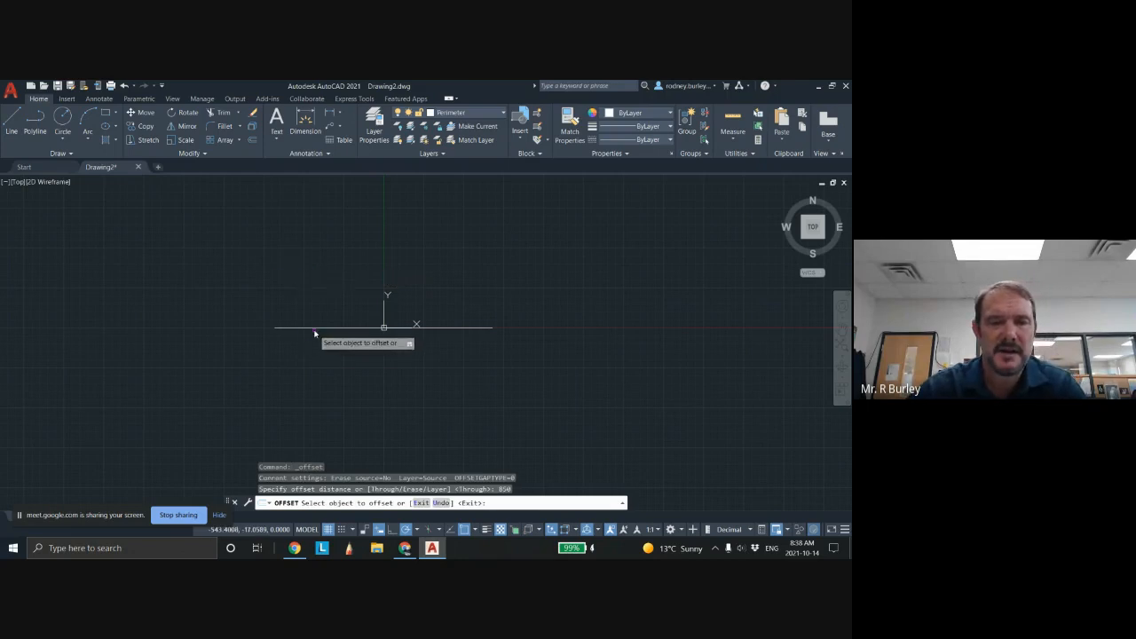
{"action": "left_click", "coordinate": [313, 328]}
{"action": "left_click", "coordinate": [308, 266]}
{"action": "left_click", "coordinate": [440, 325]}
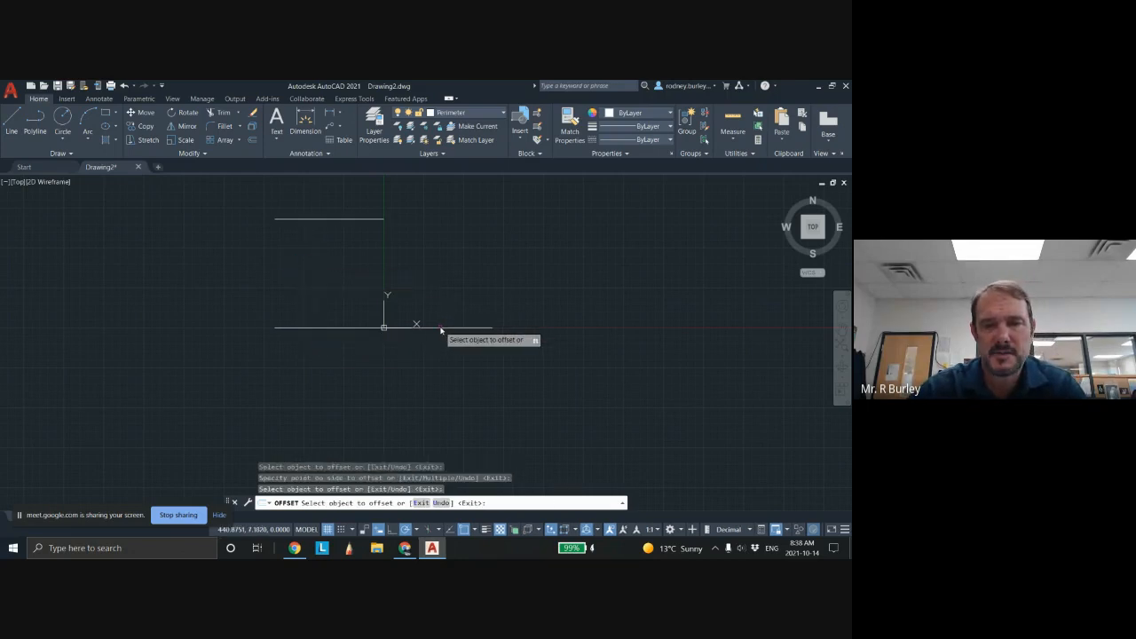
{"action": "left_click", "coordinate": [438, 256]}
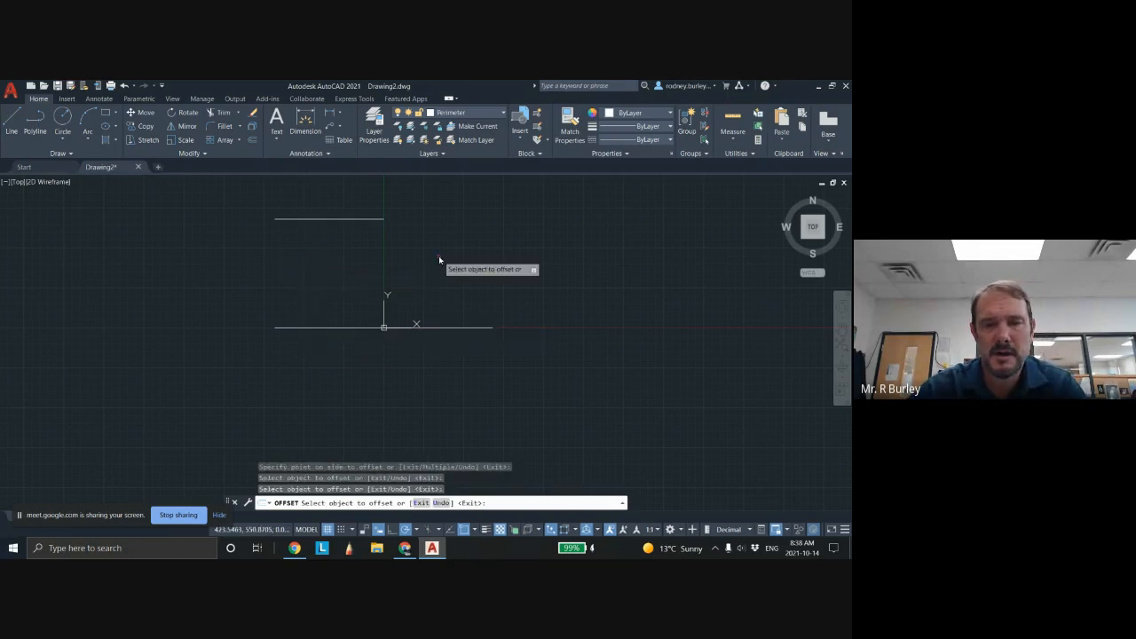
{"action": "left_click", "coordinate": [438, 328]}
{"action": "left_click", "coordinate": [322, 421]}
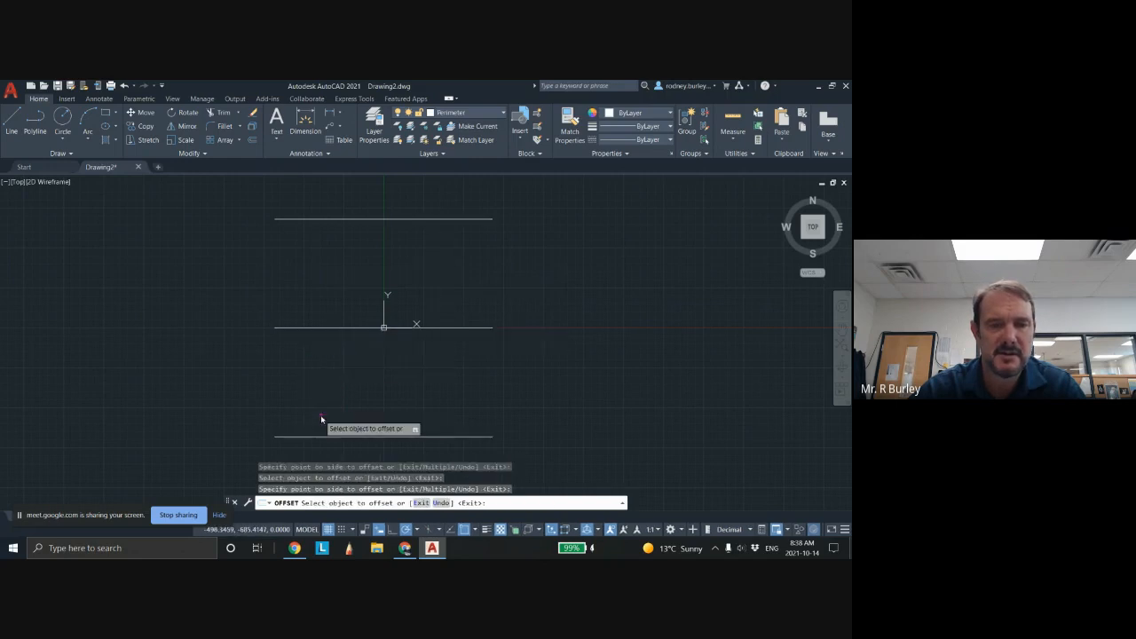
{"action": "middle_click_drag", "start_coordinate": [382, 377], "coordinate": [414, 369]}
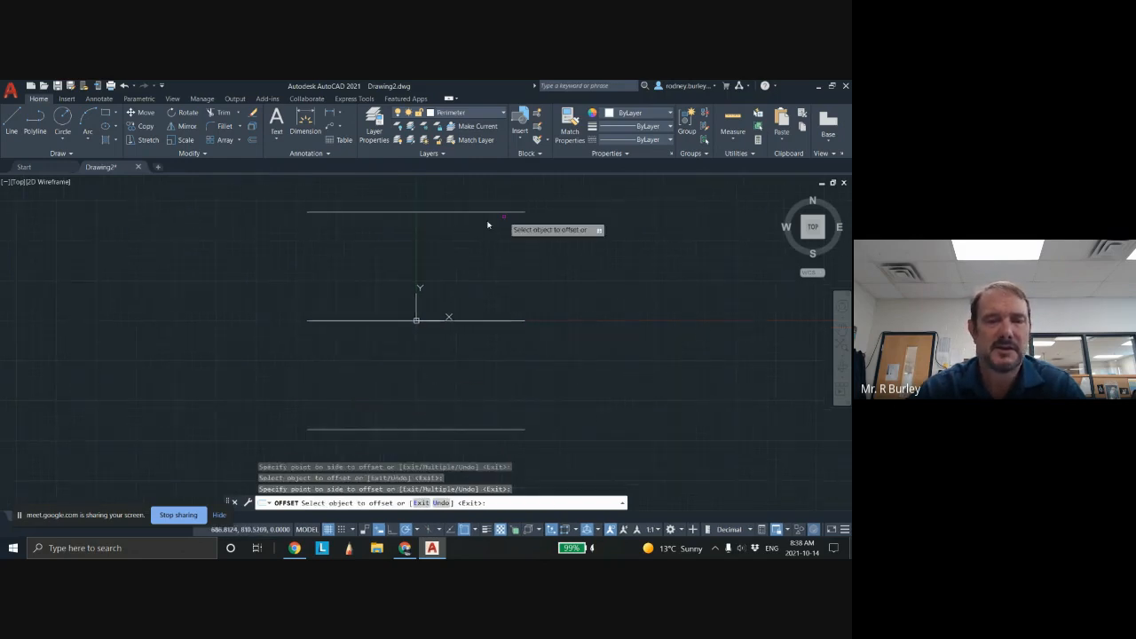
{"action": "left_click", "coordinate": [12, 124]}
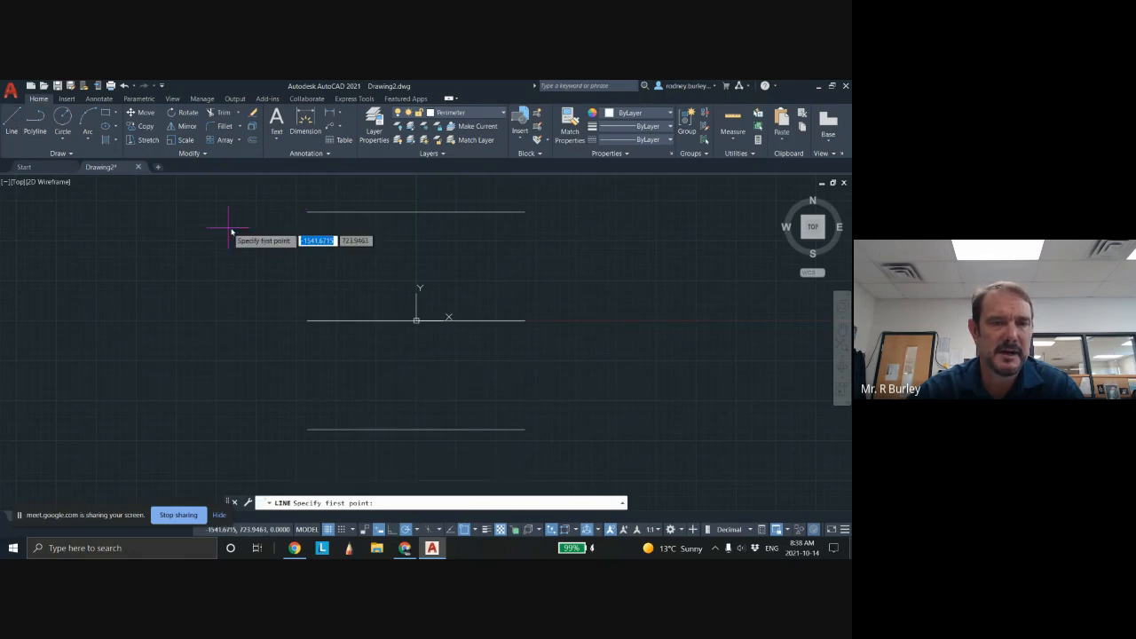
{"action": "left_click", "coordinate": [308, 213]}
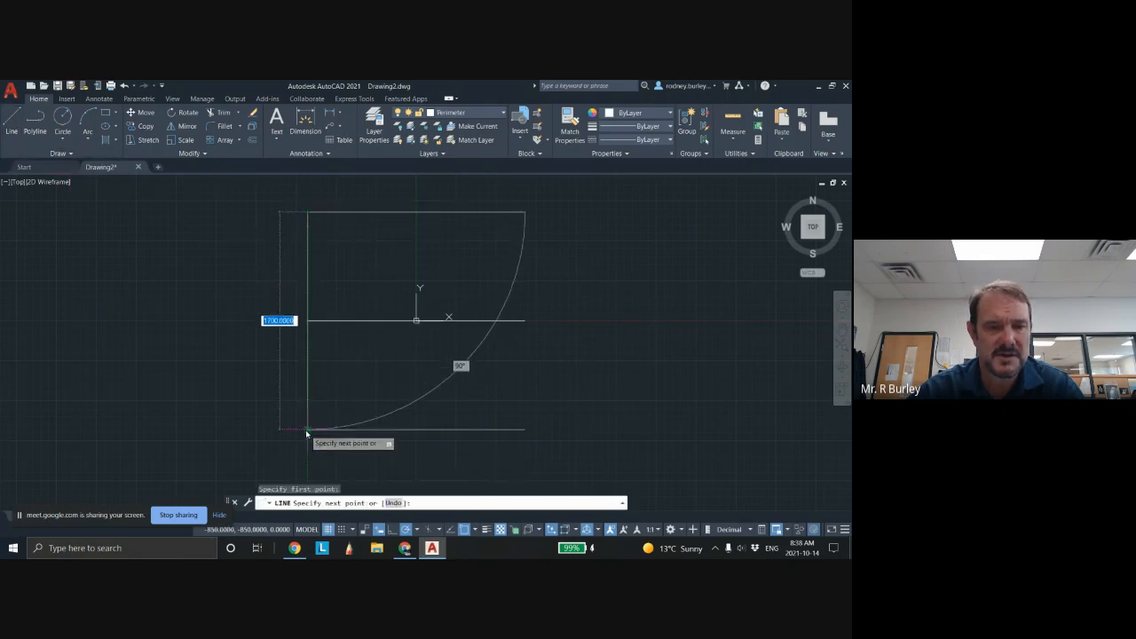
{"action": "key", "text": "Escape"}
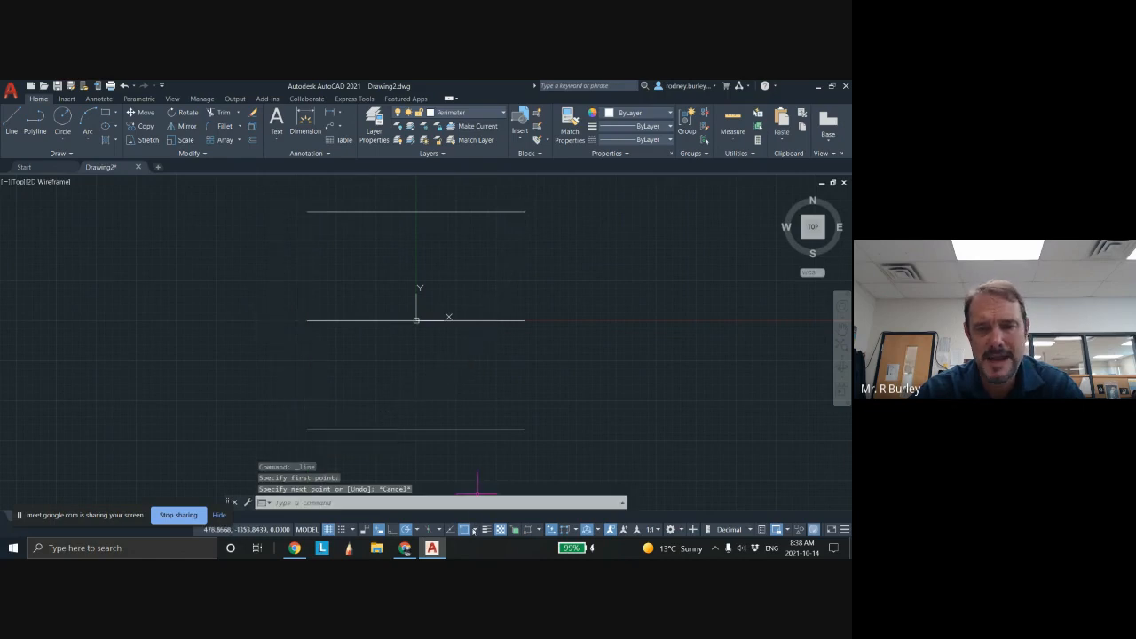
Switch the Endpoint object snap off and back on, and review which object snap modes are active
{"action": "left_click", "coordinate": [474, 530]}
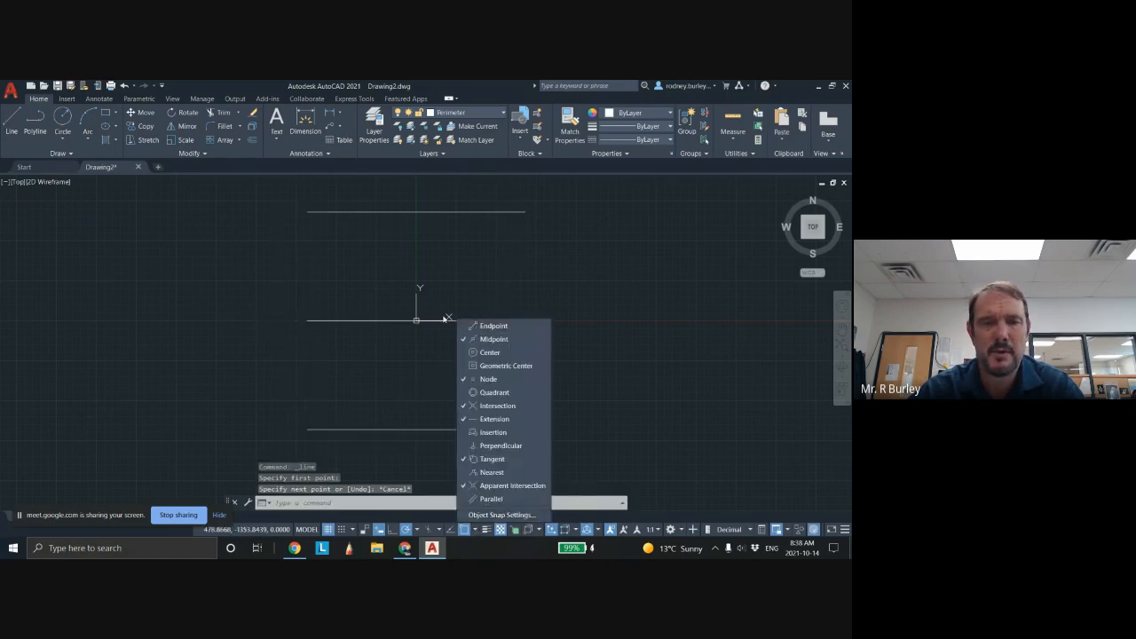
{"action": "key", "text": "Escape"}
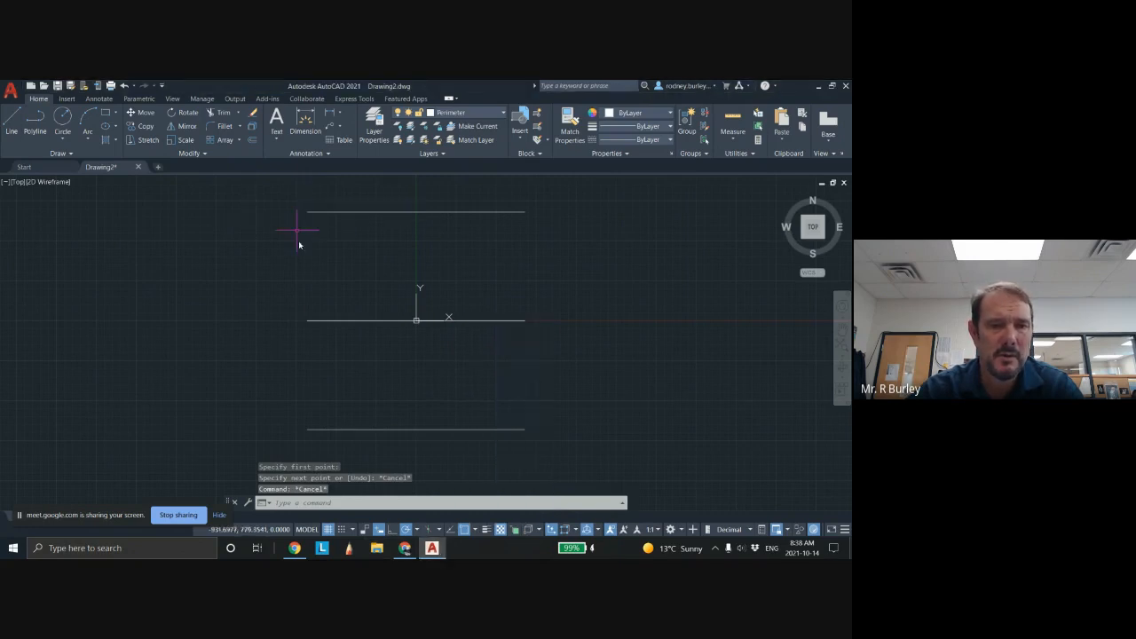
{"action": "left_click", "coordinate": [475, 529]}
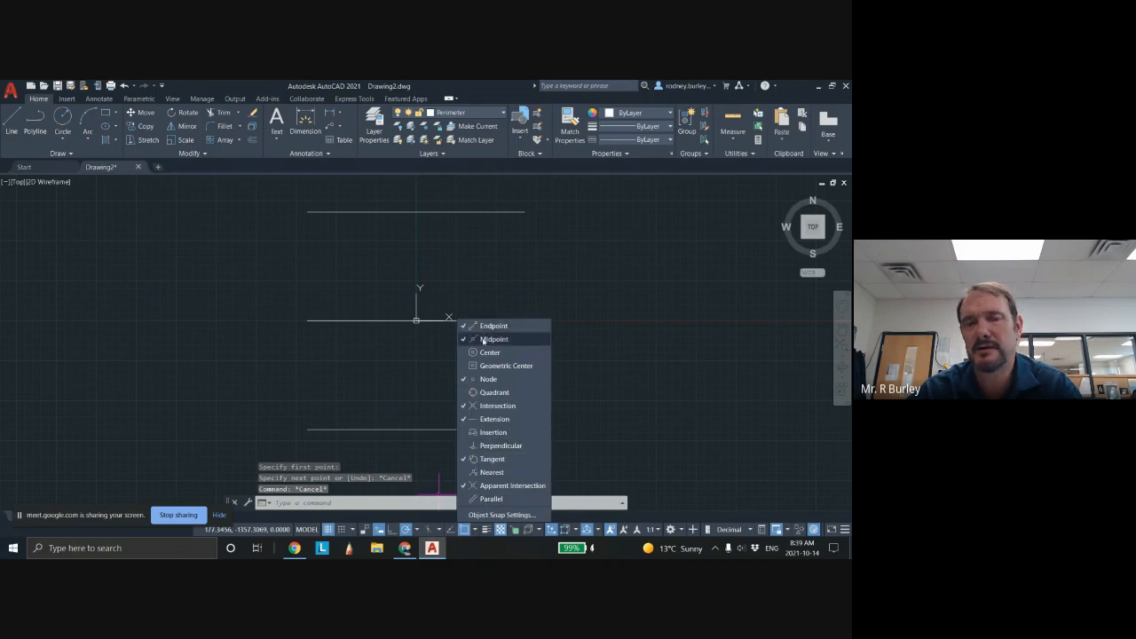
{"action": "left_click", "coordinate": [292, 393]}
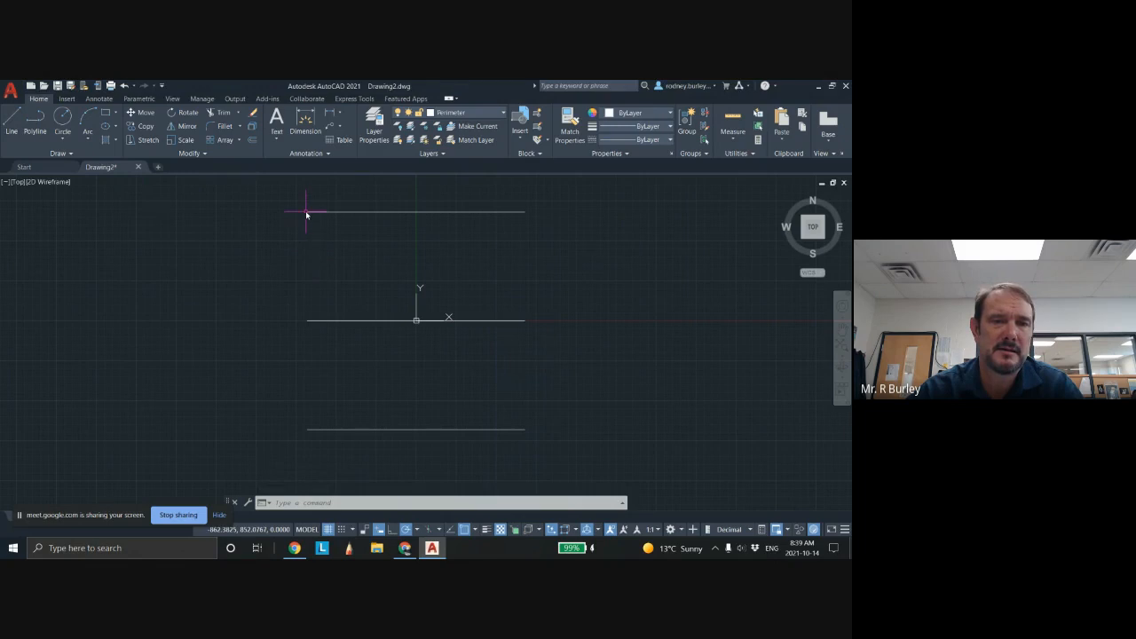
{"action": "key", "text": "Escape"}
{"action": "key", "text": "Escape"}
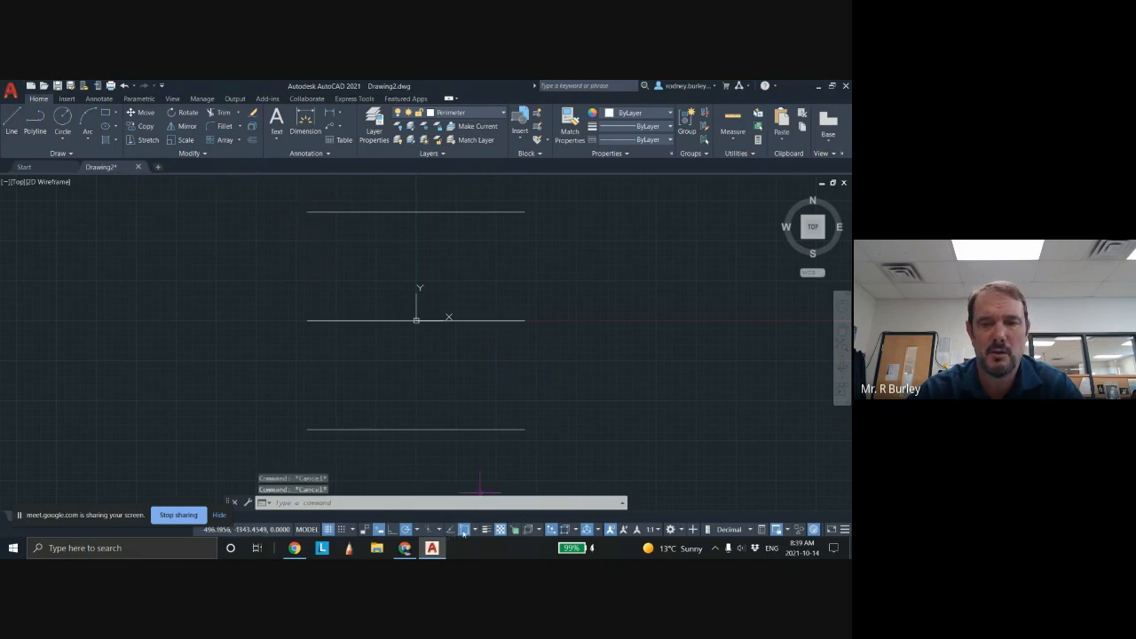
{"action": "left_click", "coordinate": [475, 529]}
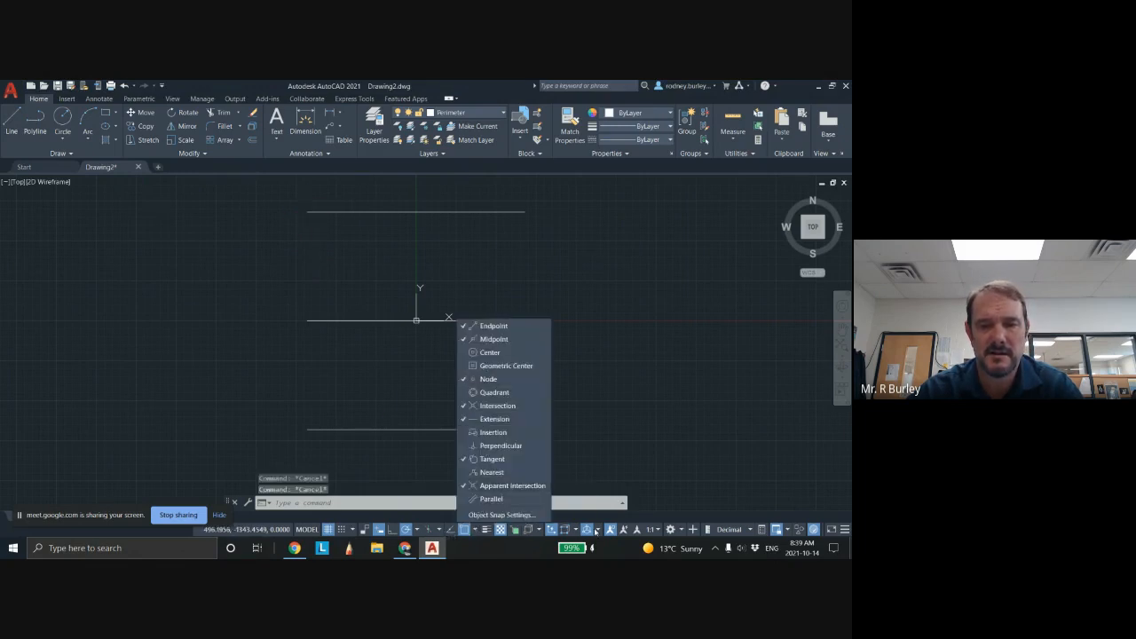
{"action": "key", "text": "Escape"}
{"action": "left_click", "coordinate": [583, 399]}
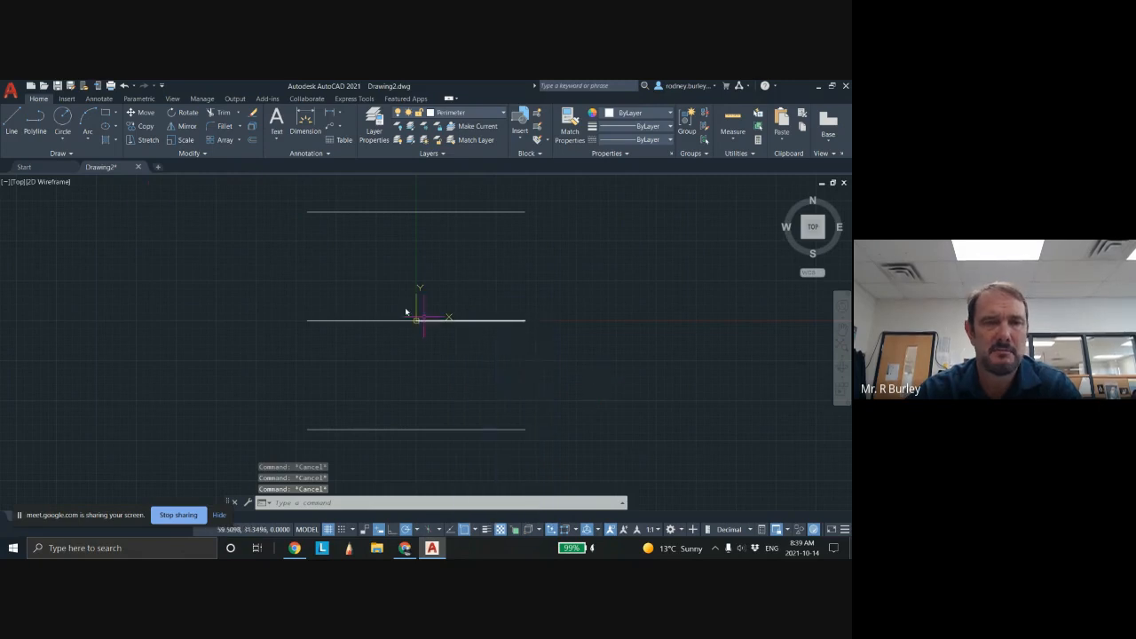
Draw a vertical line joining the left endpoints of the upper and lower offset lines
{"action": "left_click", "coordinate": [13, 123]}
{"action": "left_click", "coordinate": [308, 211]}
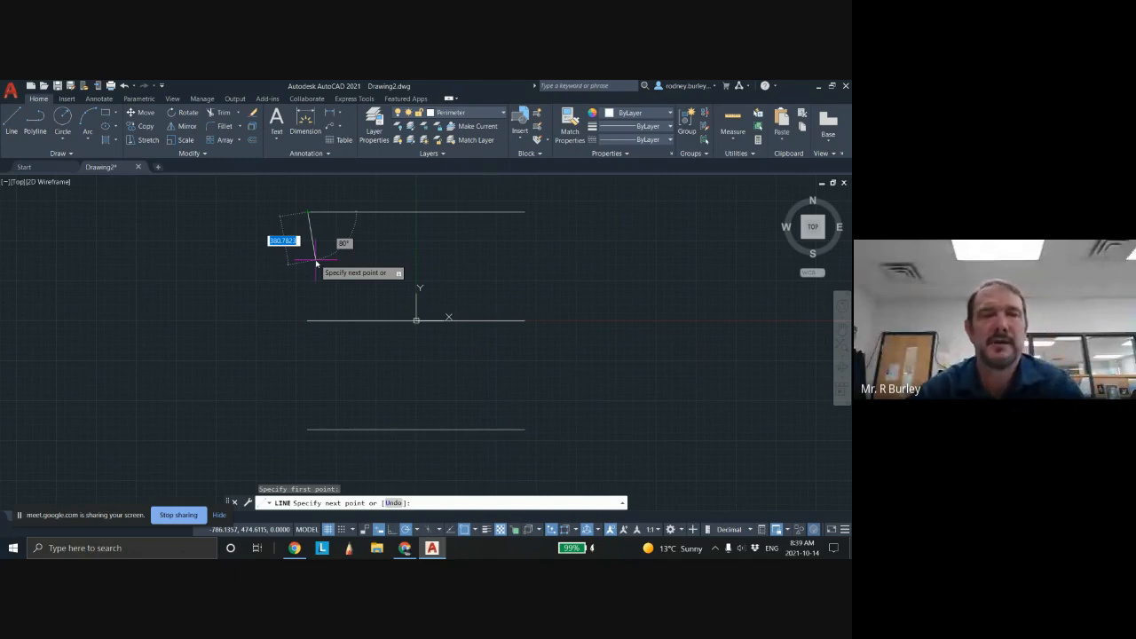
{"action": "left_click", "coordinate": [308, 429]}
{"action": "key", "text": "Escape"}
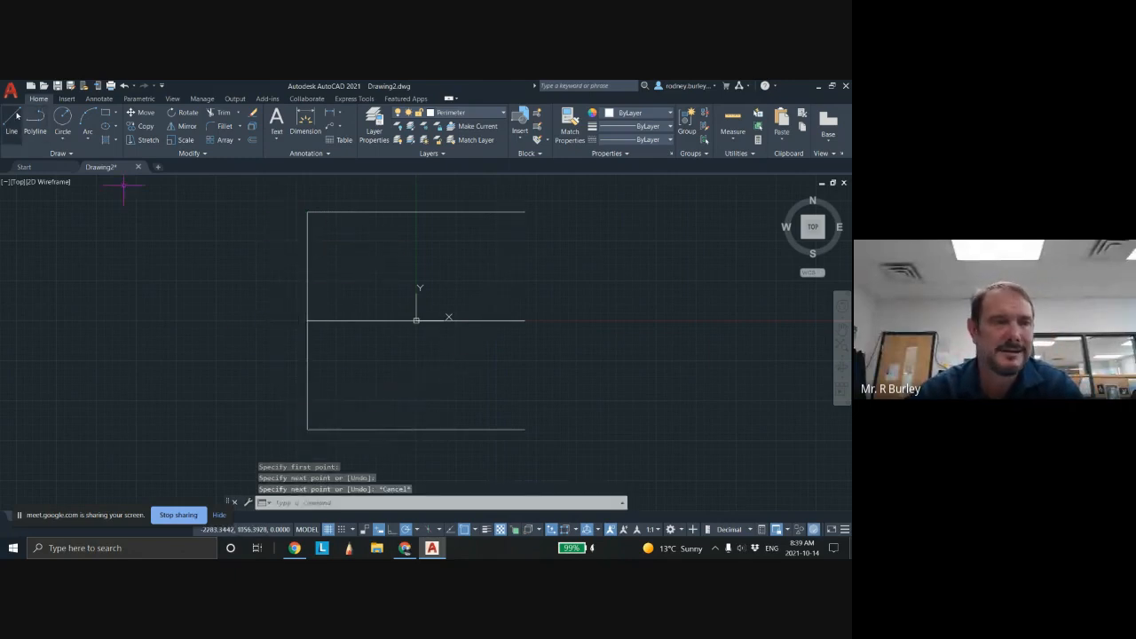
Draw a vertical line joining the right endpoints of the upper and lower offset lines to close the square
{"action": "left_click", "coordinate": [11, 123]}
{"action": "left_click", "coordinate": [525, 213]}
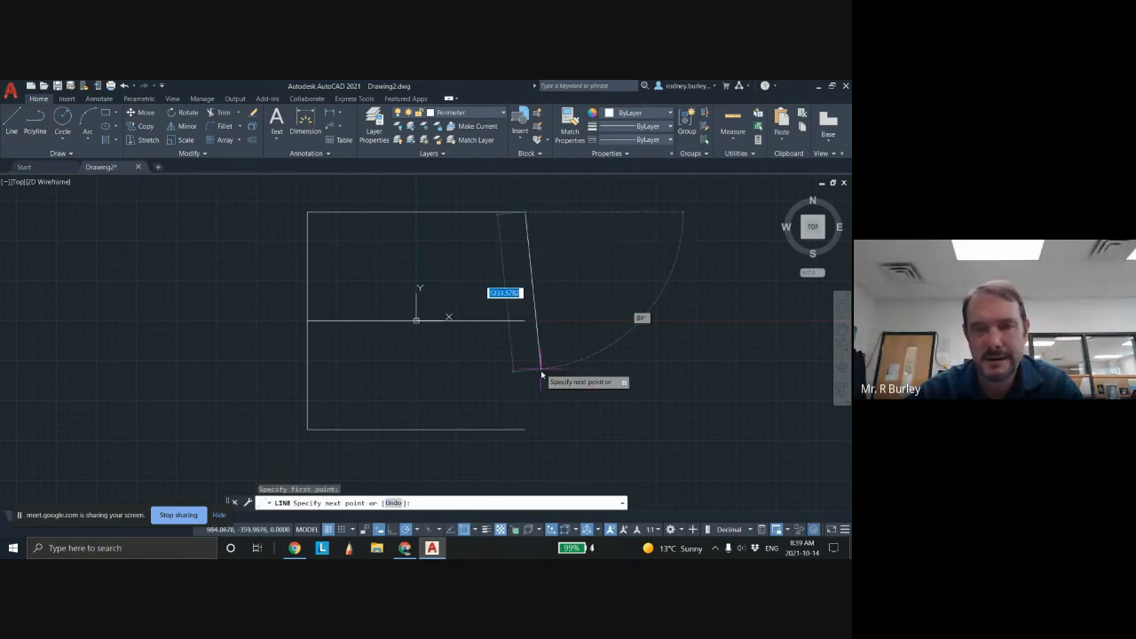
{"action": "left_click", "coordinate": [527, 431]}
{"action": "key", "text": "Escape"}
{"action": "scroll", "coordinate": [458, 343], "scroll_direction": "up", "scroll_amount": 2}
{"action": "scroll", "coordinate": [459, 343], "scroll_direction": "down", "scroll_amount": 2}
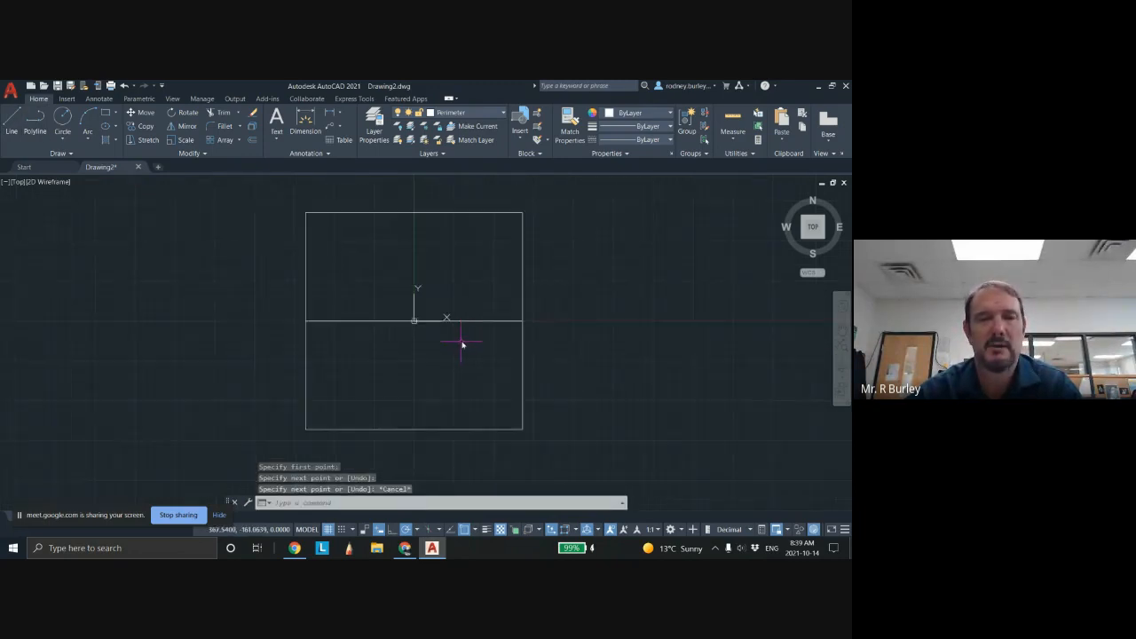
Delete the horizontal centre line left of the origin and try to erase the one to the right of it
{"action": "left_click", "coordinate": [354, 322]}
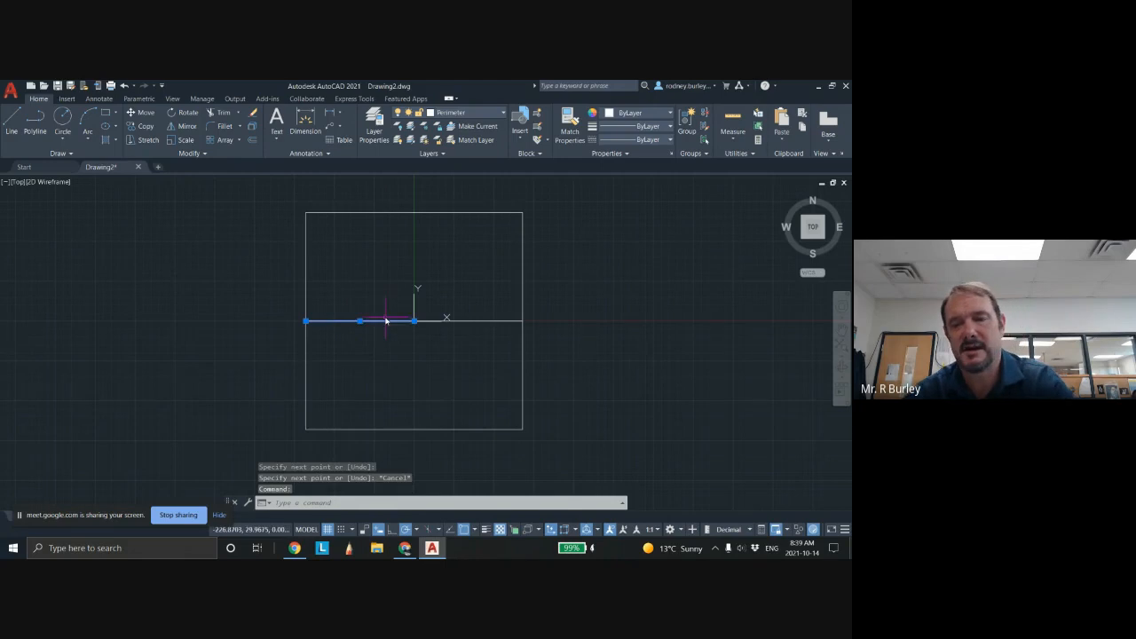
{"action": "key", "text": "Delete"}
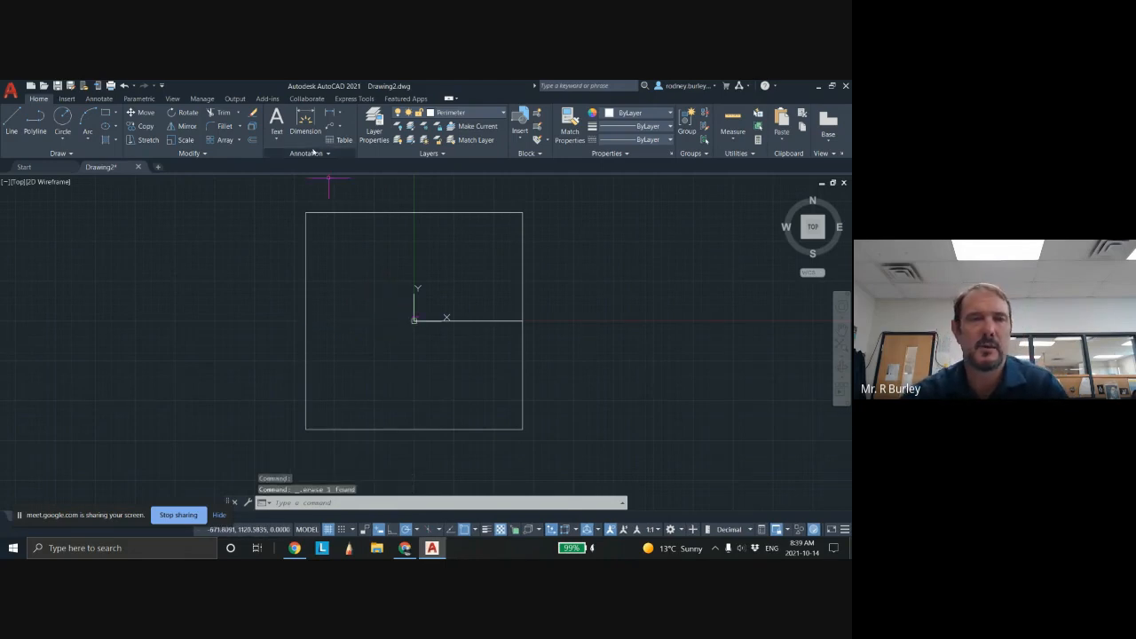
{"action": "left_click", "coordinate": [253, 114]}
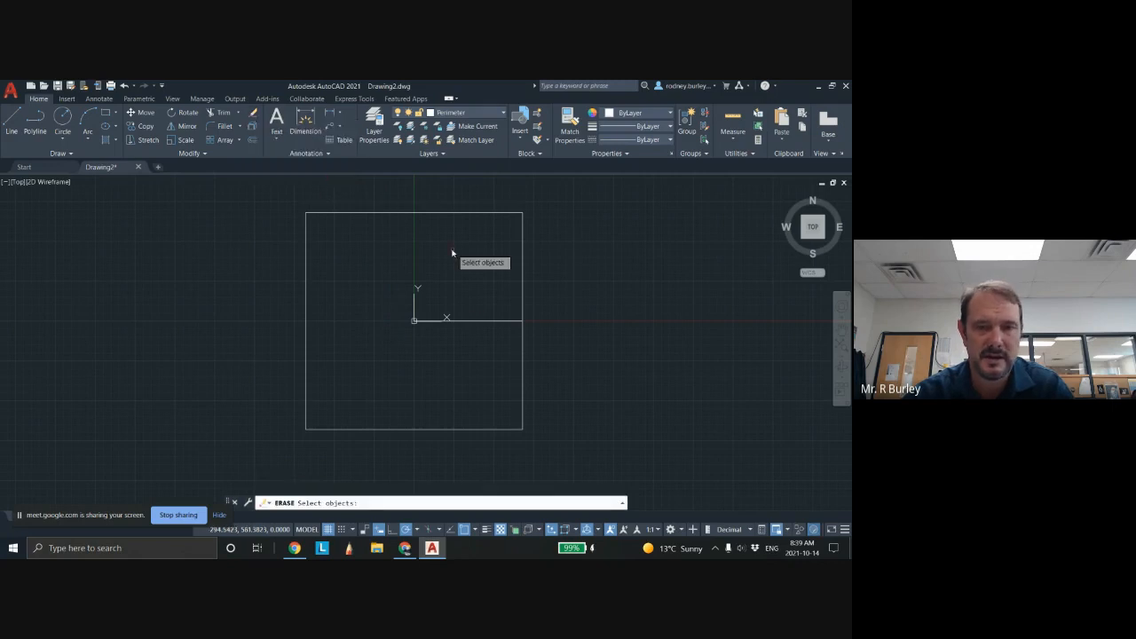
{"action": "left_click", "coordinate": [478, 321]}
{"action": "left_click", "coordinate": [479, 323]}
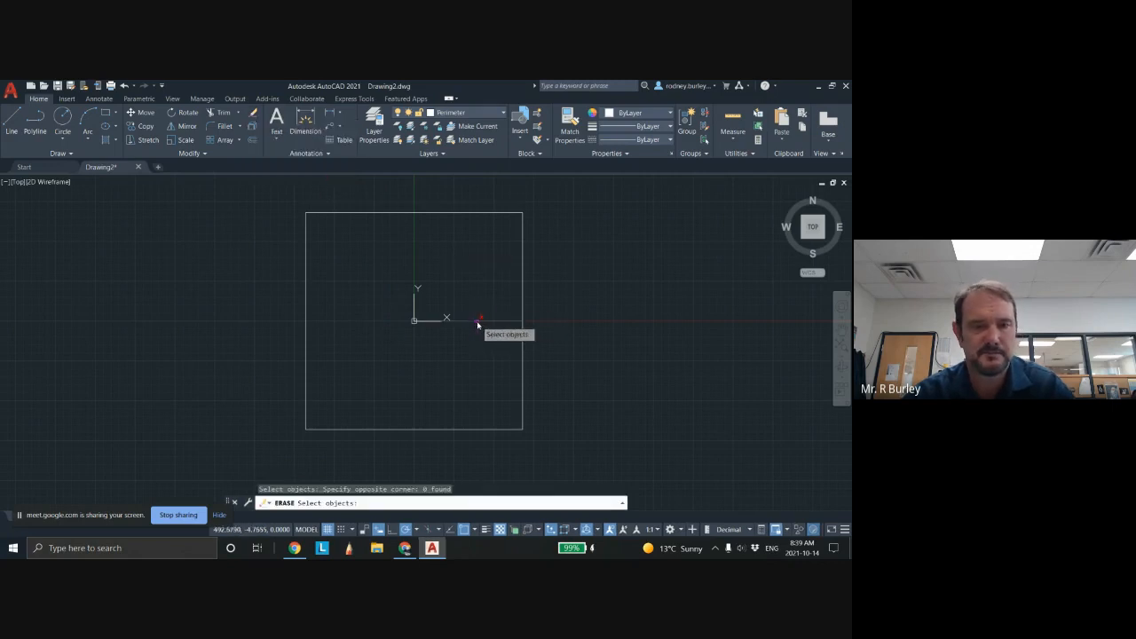
{"action": "left_click", "coordinate": [481, 322]}
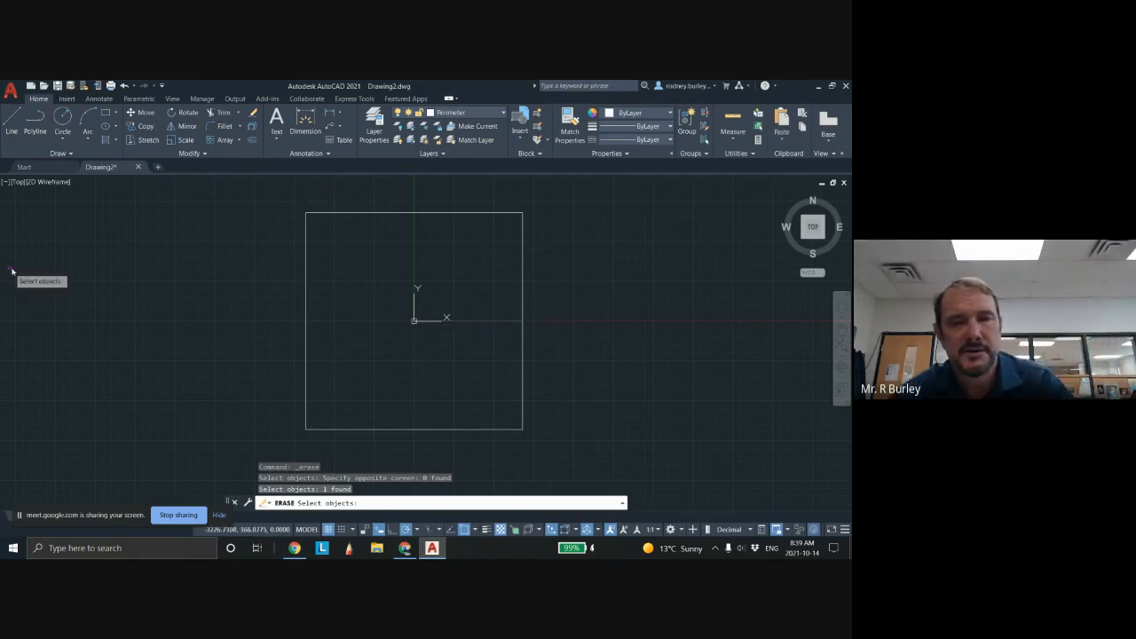
{"action": "left_click", "coordinate": [733, 123]}
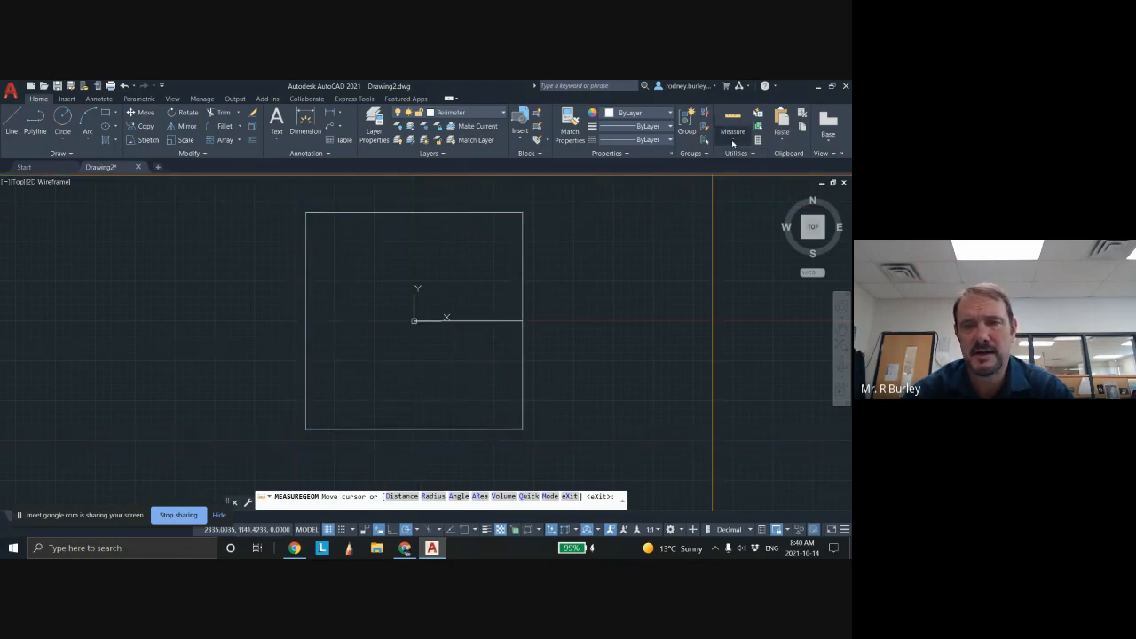
{"action": "key", "text": "Escape"}
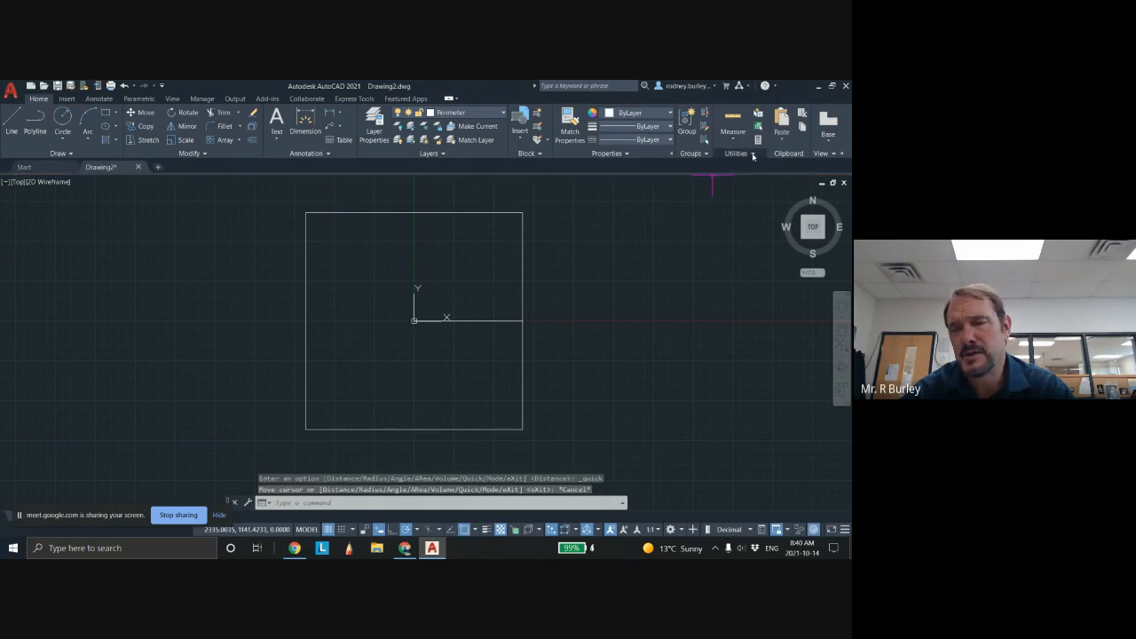
{"action": "left_click", "coordinate": [752, 155]}
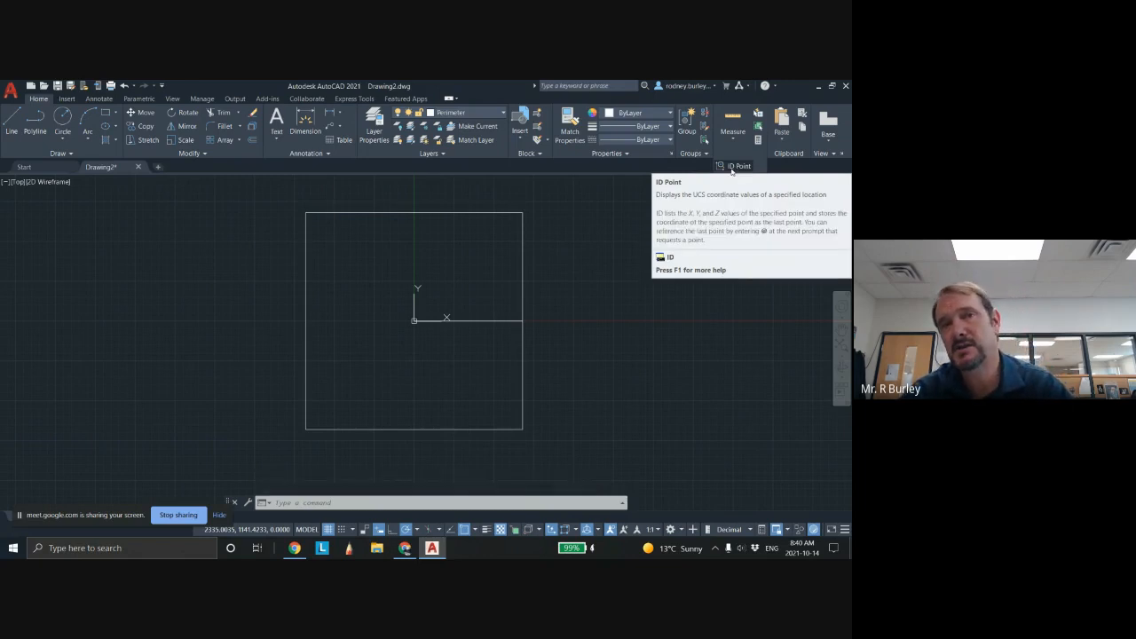
{"action": "left_click", "coordinate": [737, 166]}
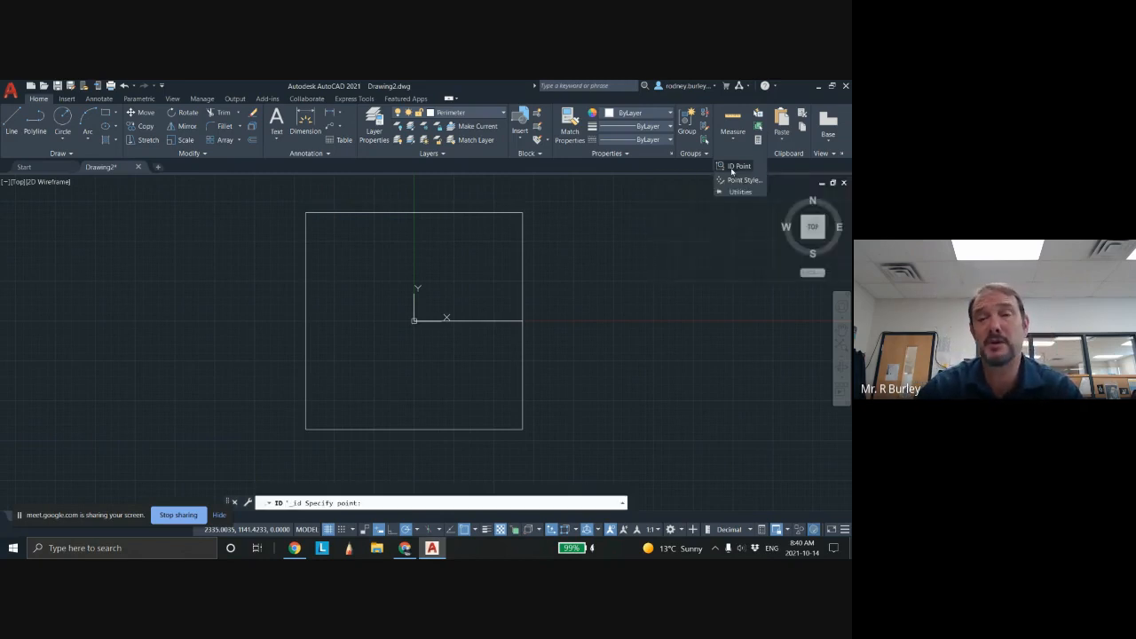
{"action": "key", "text": "Escape"}
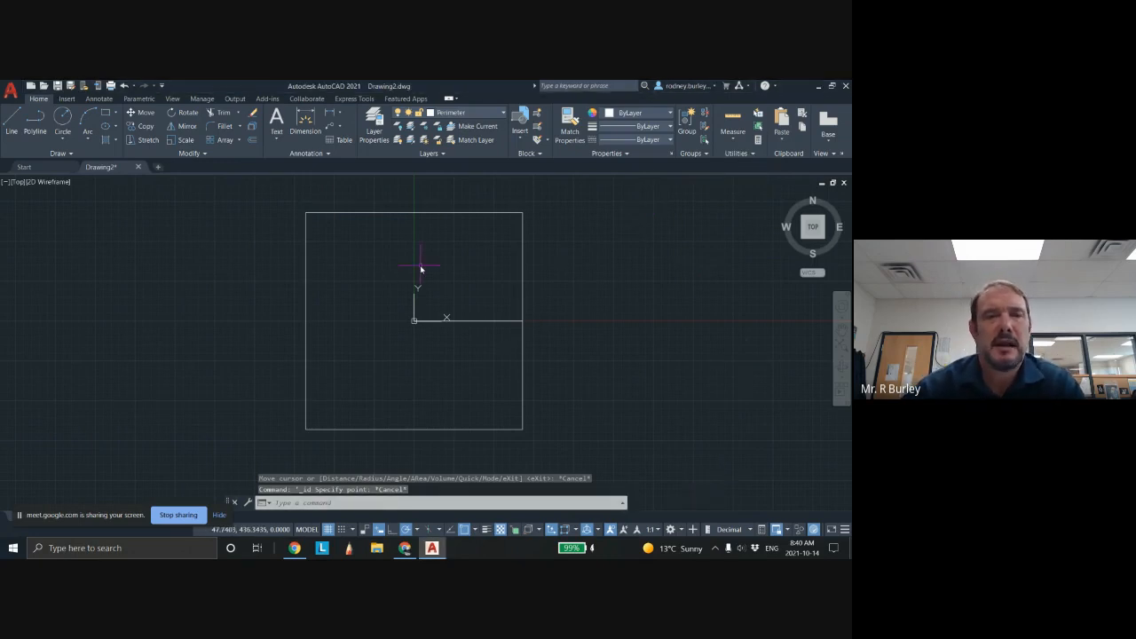
{"action": "middle_click_drag", "start_coordinate": [421, 269], "coordinate": [456, 257]}
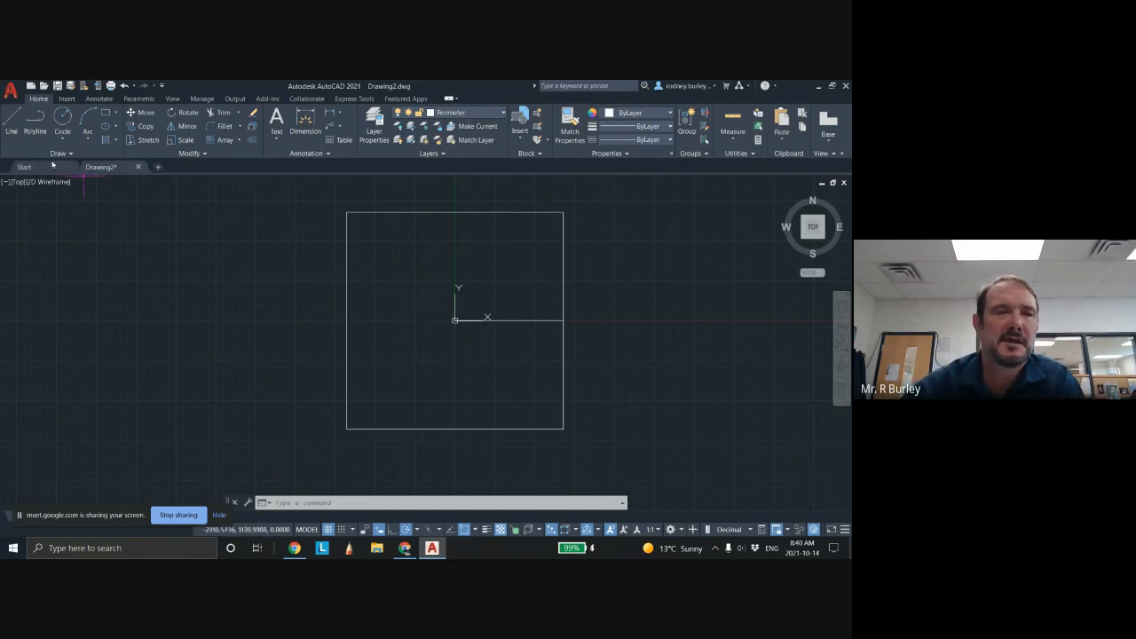
Draw a horizontal line about 970 units long low inside the square and a vertical line up from its right end
{"action": "left_click", "coordinate": [11, 125]}
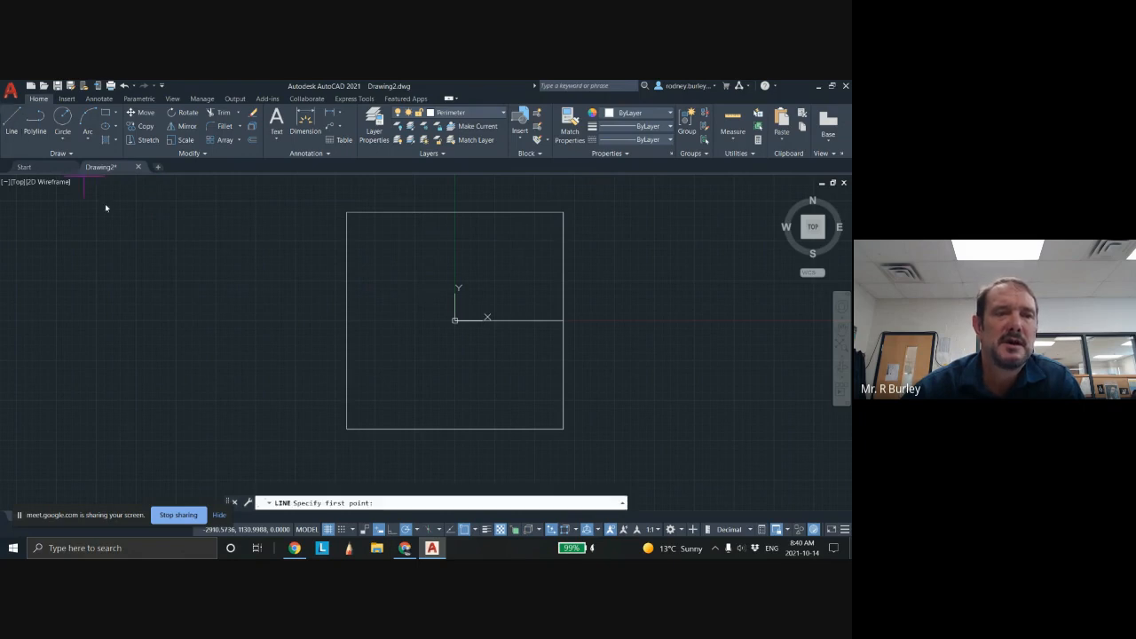
{"action": "middle_click_drag", "start_coordinate": [388, 408], "coordinate": [385, 398]}
{"action": "left_click", "coordinate": [373, 394]}
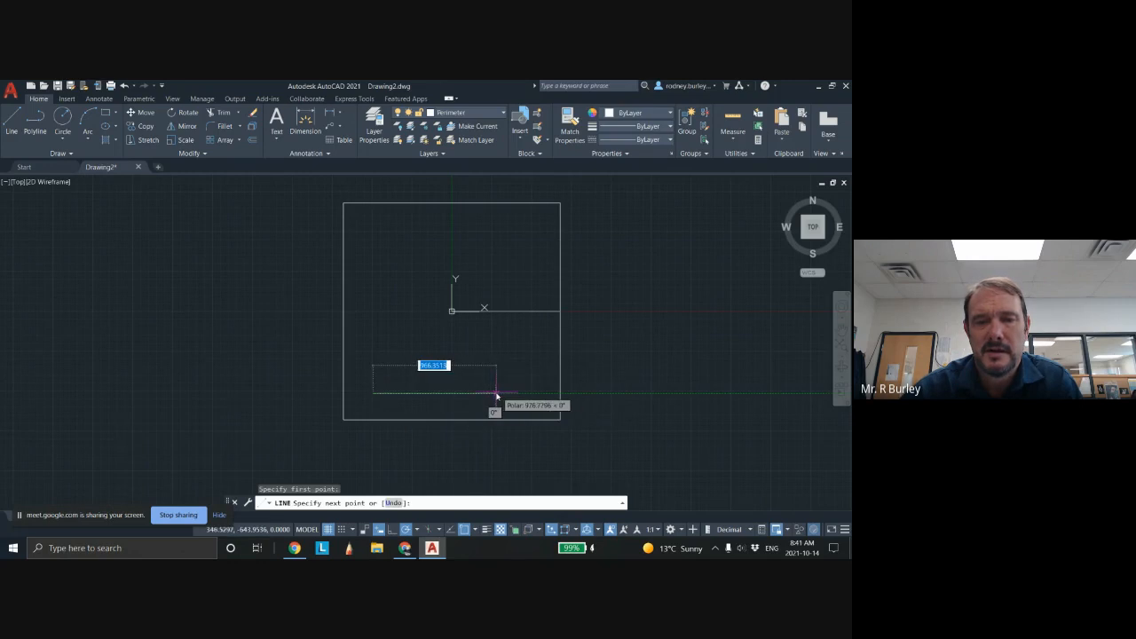
{"action": "left_click", "coordinate": [494, 396]}
{"action": "left_click", "coordinate": [494, 291]}
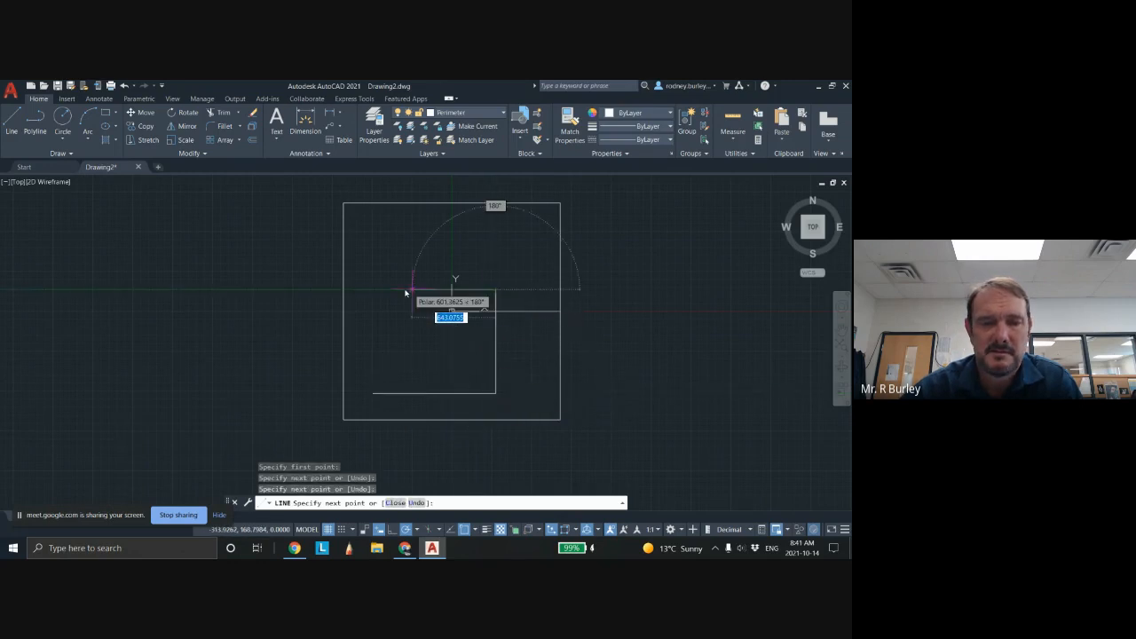
{"action": "scroll", "coordinate": [398, 298], "scroll_direction": "up", "scroll_amount": 2}
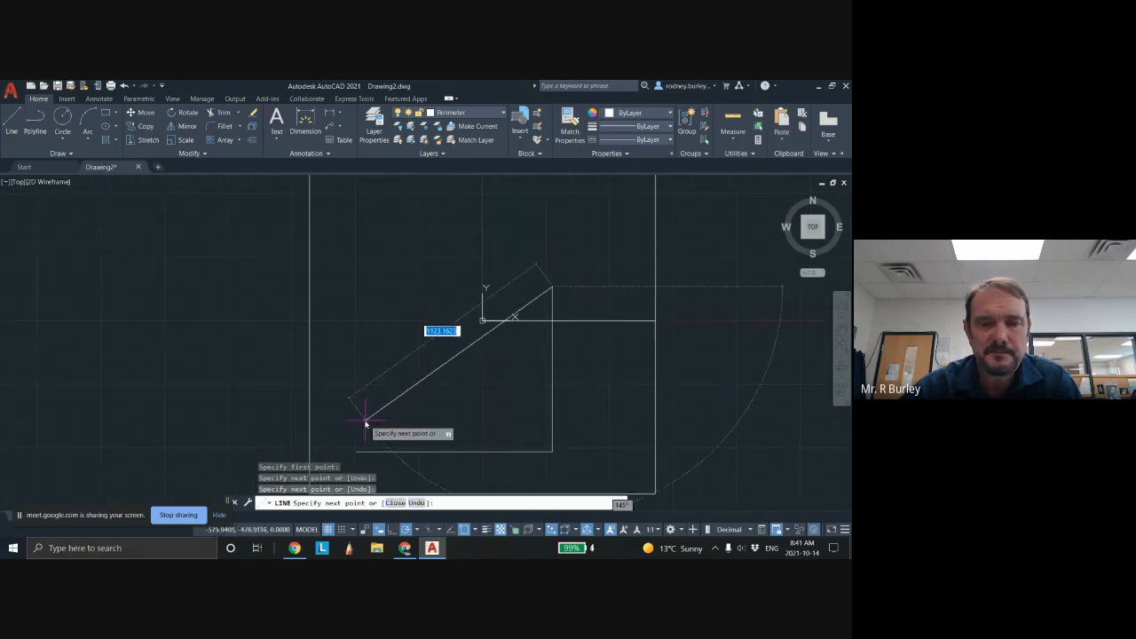
{"action": "key", "text": "Escape"}
{"action": "key", "text": "Escape"}
Delete the vertical and horizontal lines just drawn inside the square on the Perimeter layer
{"action": "left_click", "coordinate": [552, 374]}
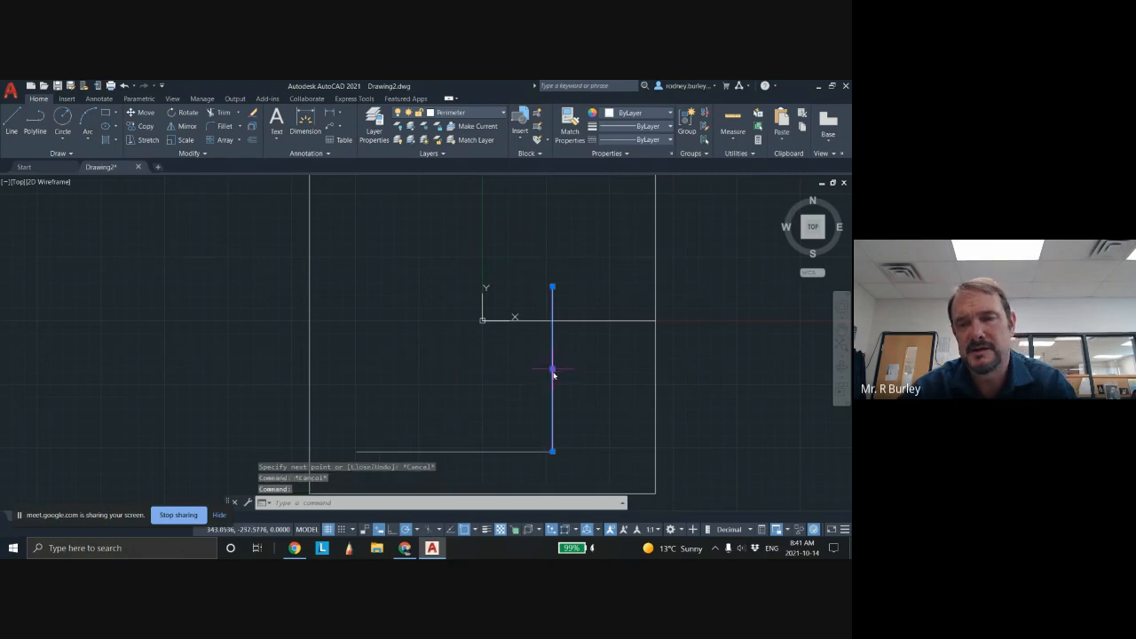
{"action": "key", "text": "Delete"}
{"action": "left_click", "coordinate": [505, 448]}
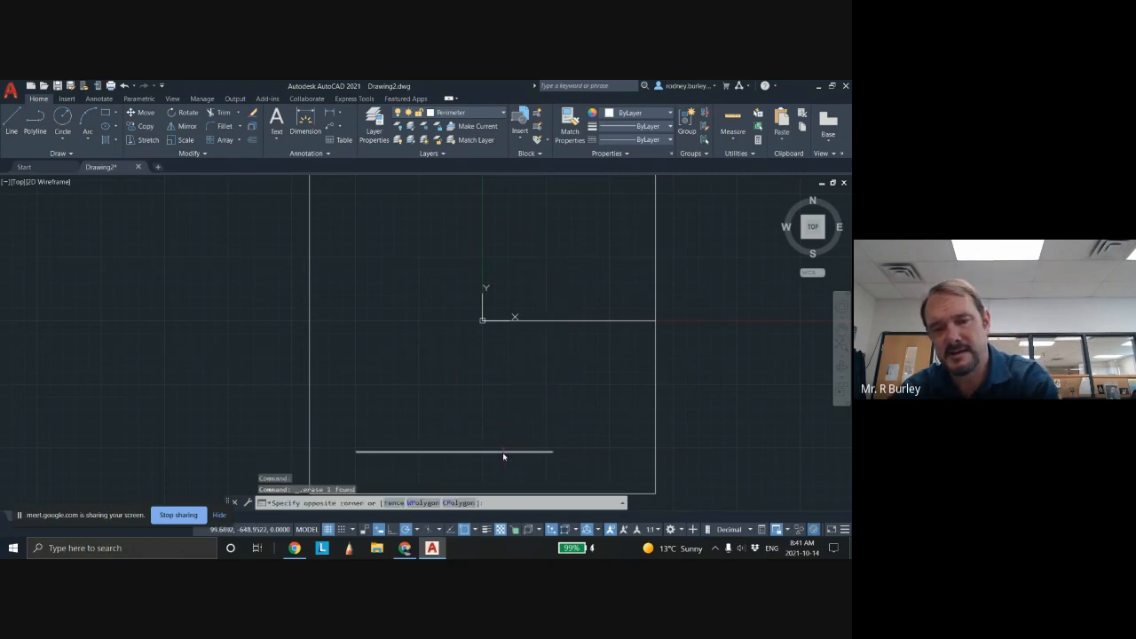
{"action": "left_click", "coordinate": [504, 455]}
{"action": "key", "text": "Delete"}
{"action": "scroll", "coordinate": [508, 352], "scroll_direction": "down", "scroll_amount": 2}
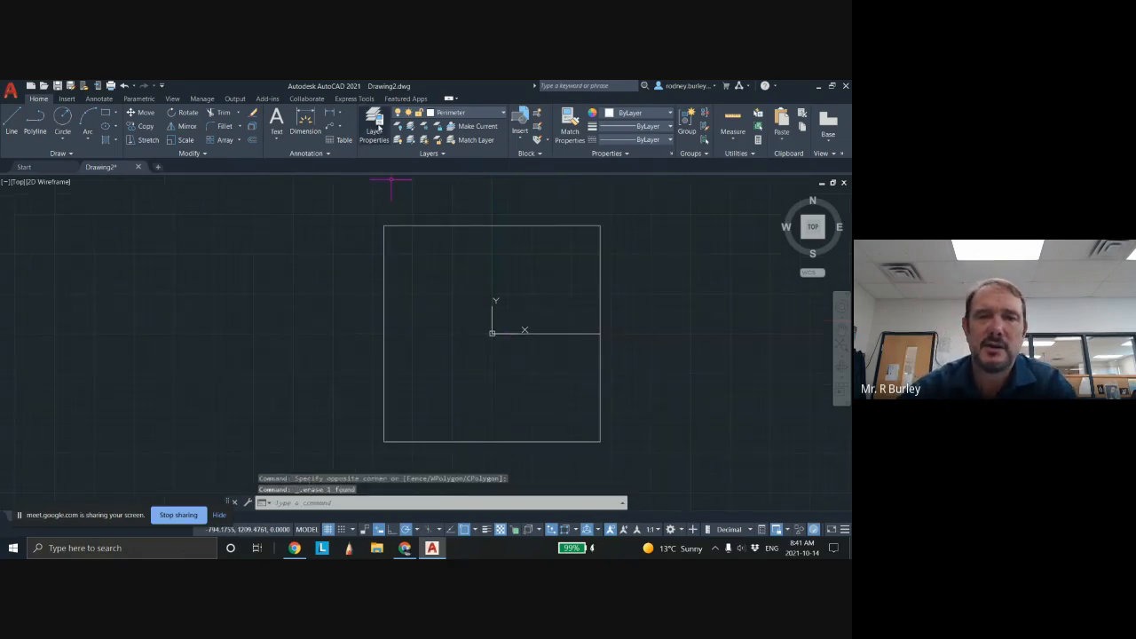
Create a new layer named Object, make it current and set its color to index 220
{"action": "left_click", "coordinate": [375, 129]}
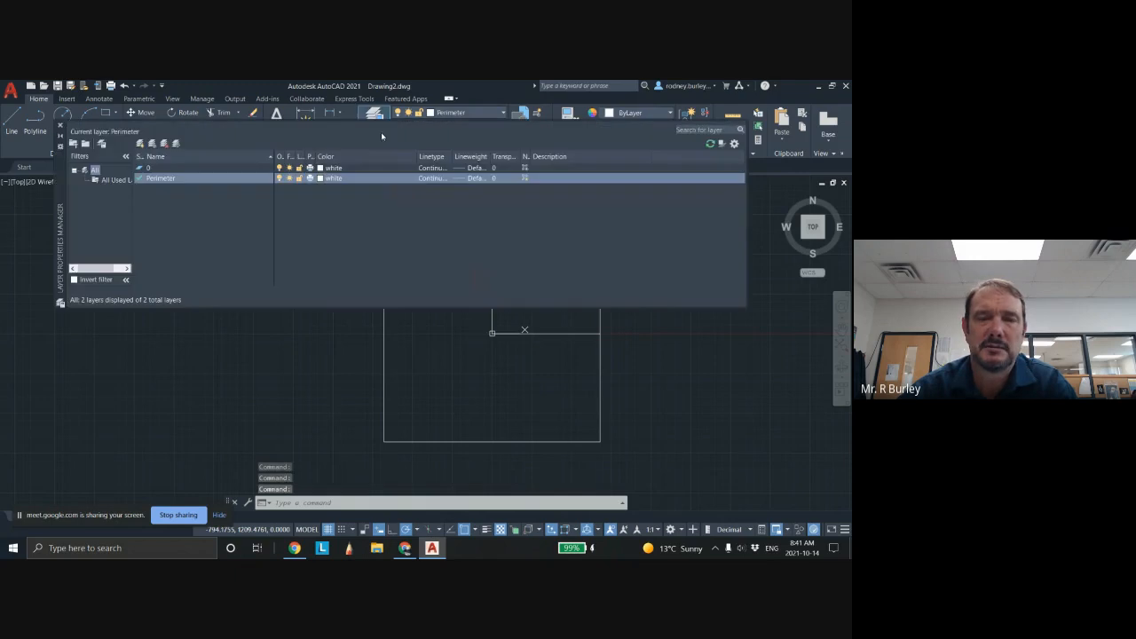
{"action": "left_click", "coordinate": [139, 144]}
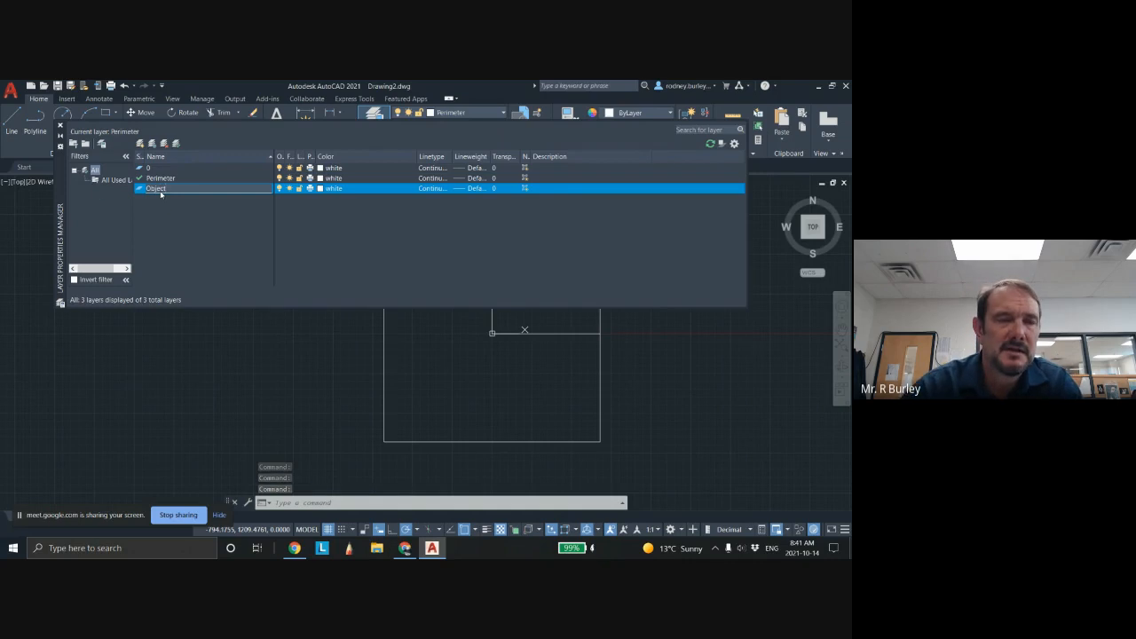
{"action": "key", "text": "Return"}
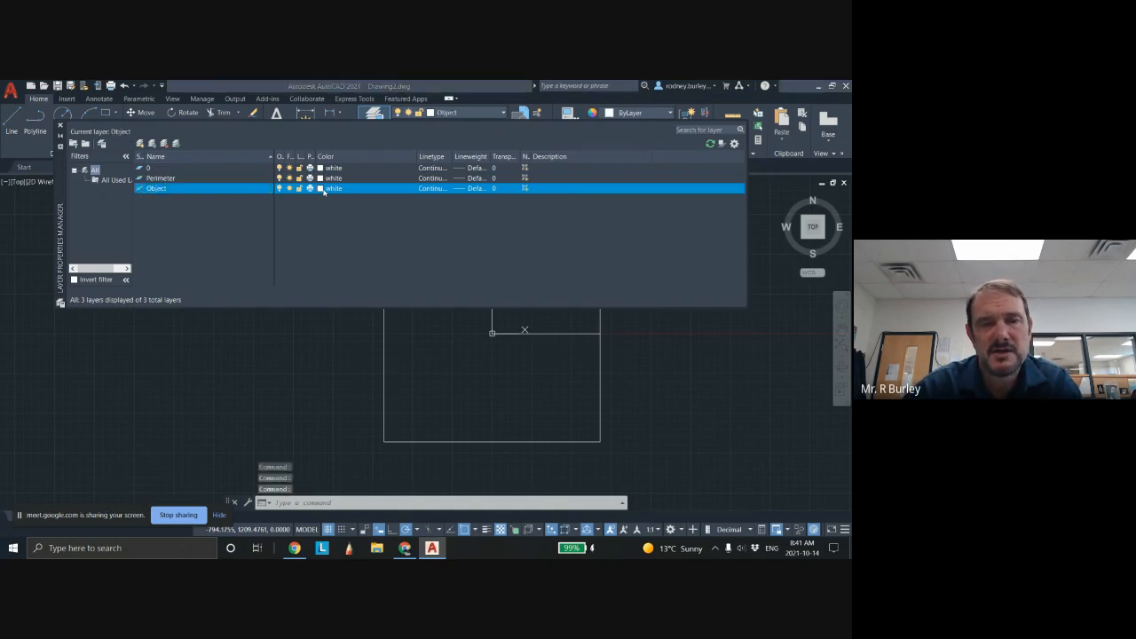
{"action": "left_click", "coordinate": [327, 188]}
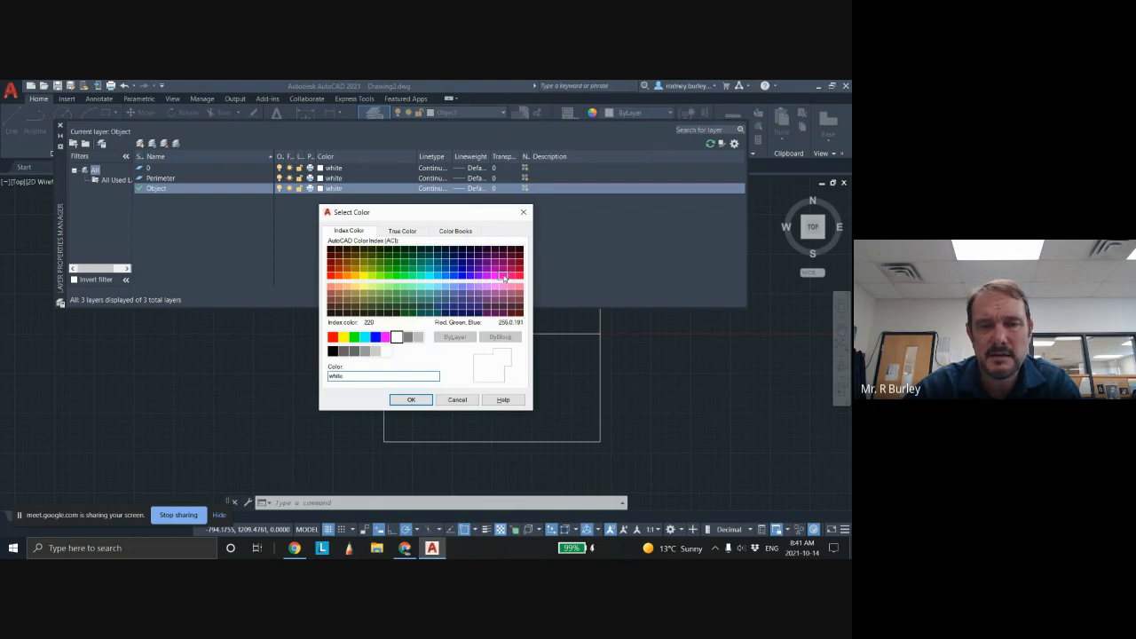
{"action": "left_click", "coordinate": [503, 276]}
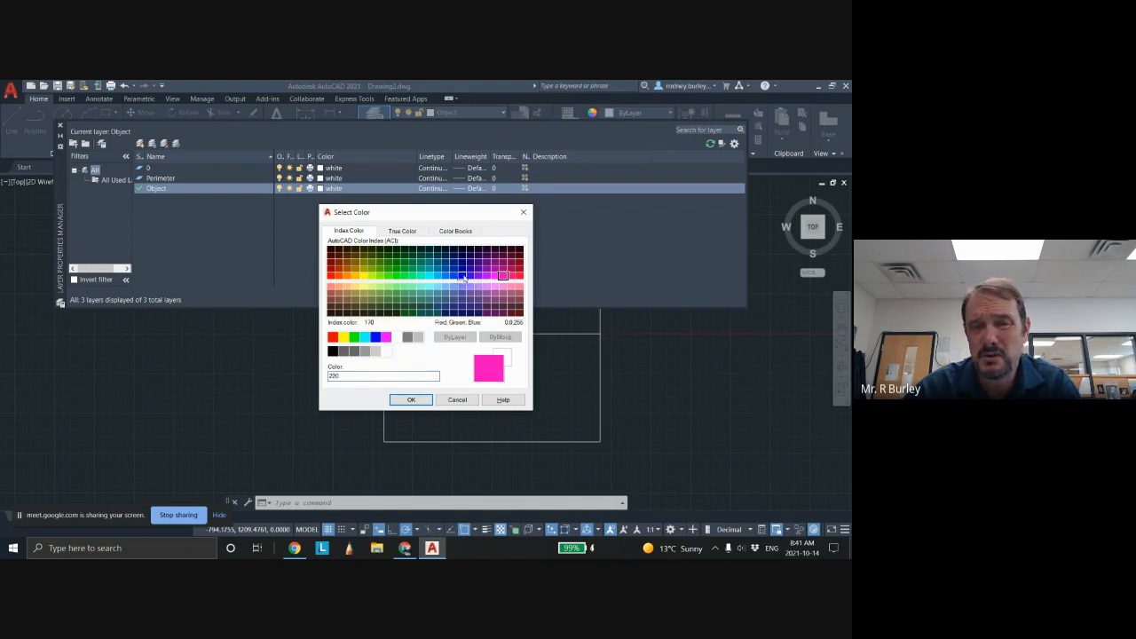
{"action": "left_click", "coordinate": [411, 400]}
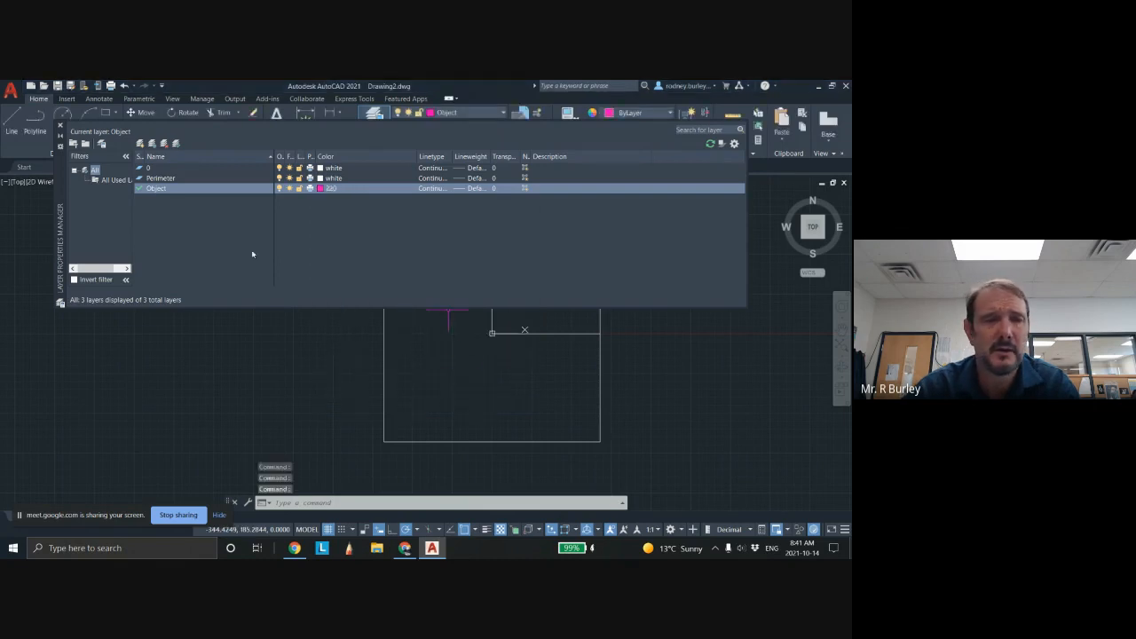
{"action": "left_click", "coordinate": [60, 126]}
Draw a horizontal line about 1240 units long low inside the square, with a box about 440 by 510 units on its right end
{"action": "mouse_move", "coordinate": [423, 304]}
{"action": "middle_mouse_down"}
{"action": "mouse_move", "coordinate": [375, 266]}
{"action": "mouse_move", "coordinate": [344, 284]}
{"action": "middle_mouse_up"}
{"action": "left_click", "coordinate": [11, 122]}
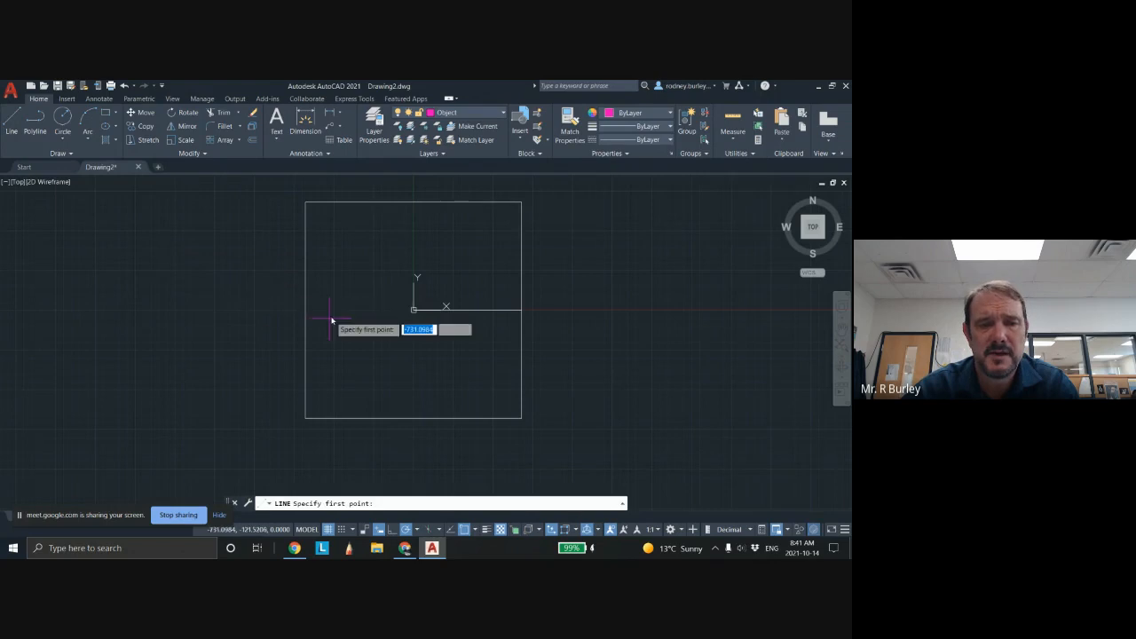
{"action": "left_click", "coordinate": [335, 383]}
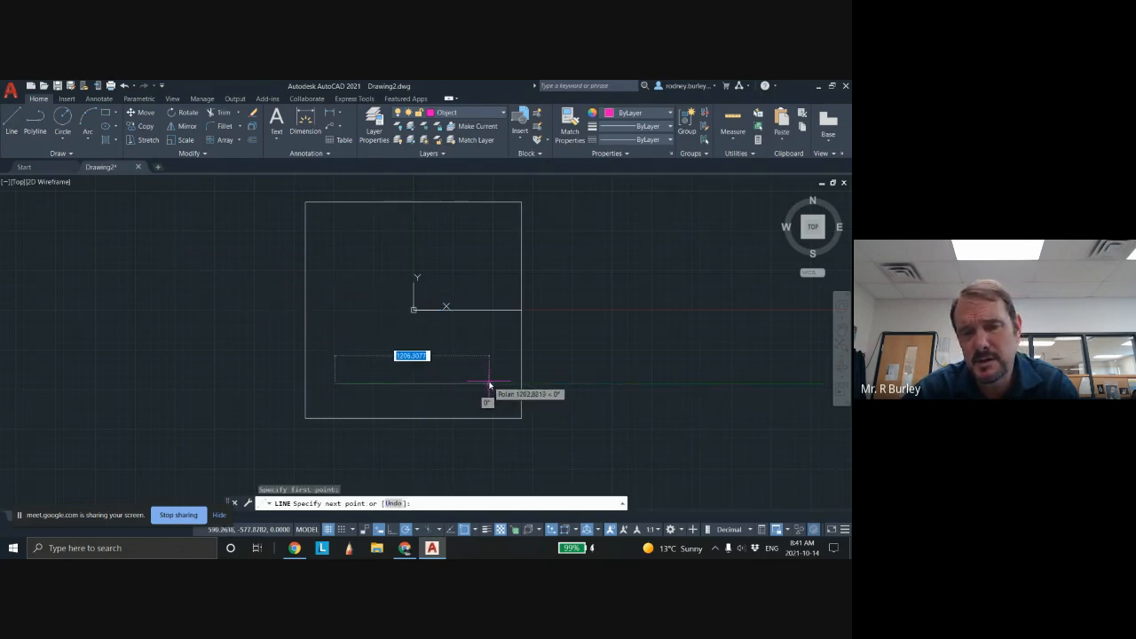
{"action": "left_click", "coordinate": [494, 383]}
{"action": "scroll", "coordinate": [496, 330], "scroll_direction": "up", "scroll_amount": 2}
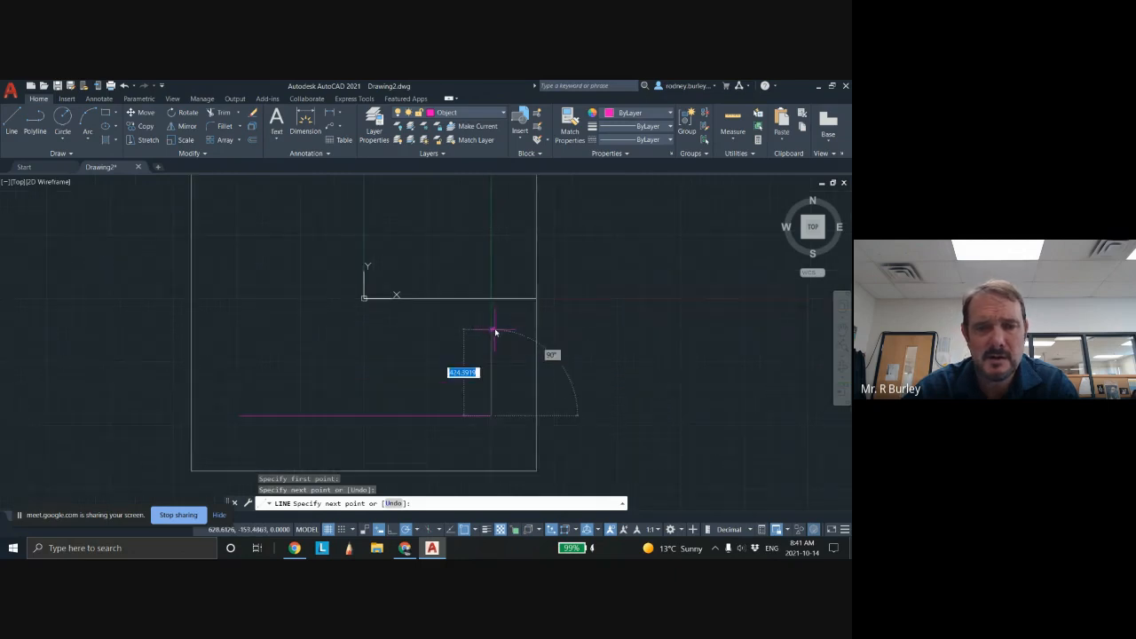
{"action": "left_click", "coordinate": [490, 316]}
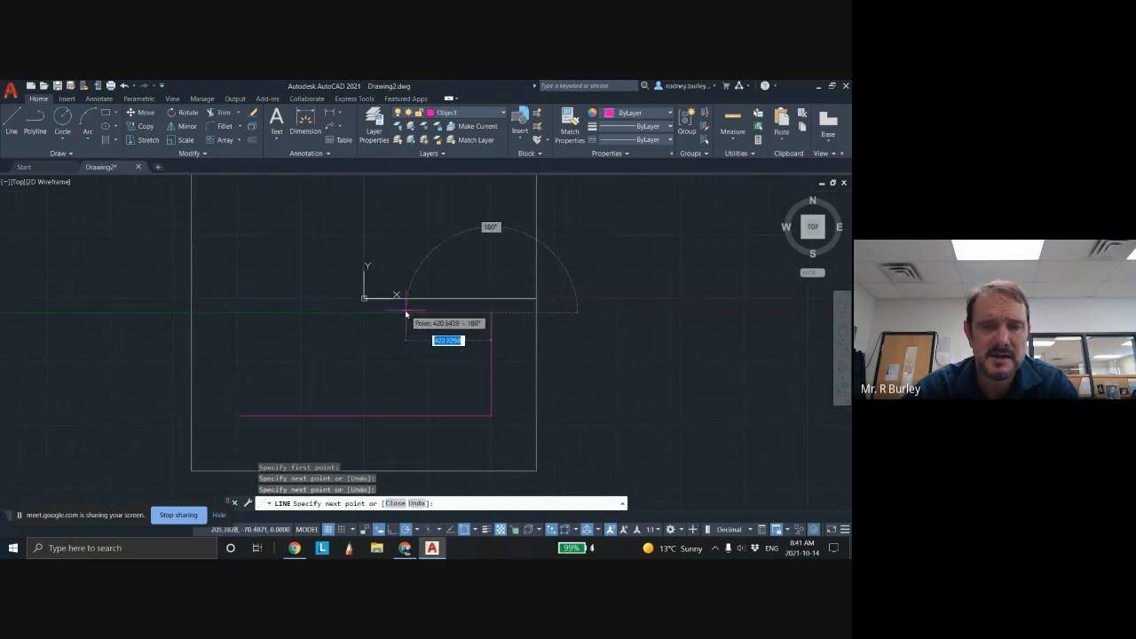
{"action": "left_click", "coordinate": [402, 315]}
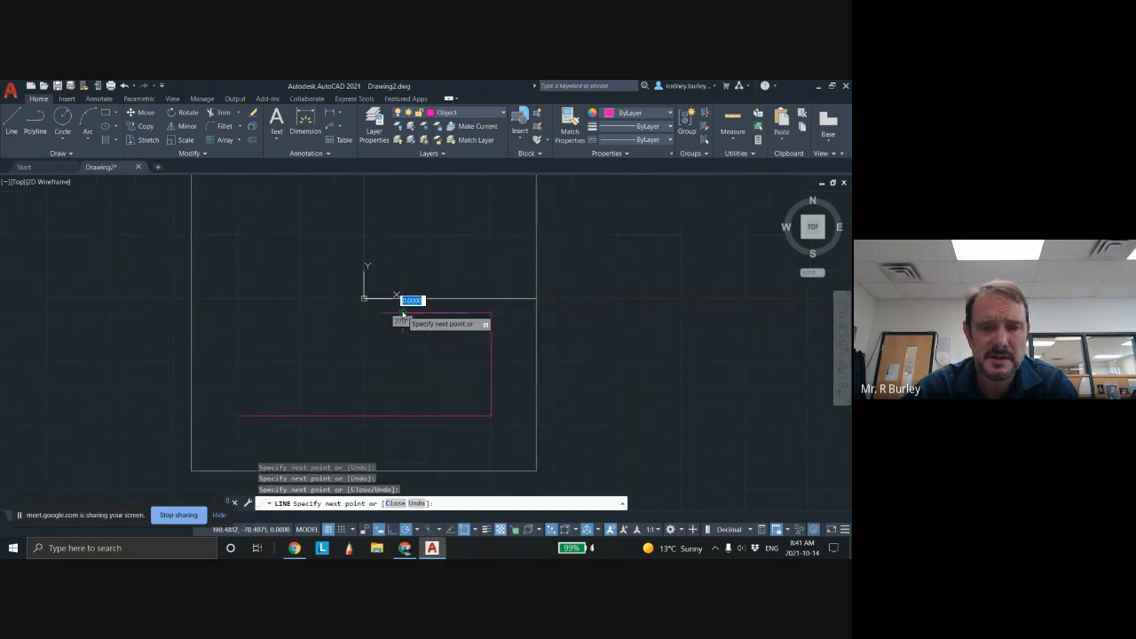
{"action": "left_click", "coordinate": [402, 415]}
{"action": "key", "text": "Escape"}
{"action": "middle_click_drag", "start_coordinate": [347, 366], "coordinate": [467, 383]}
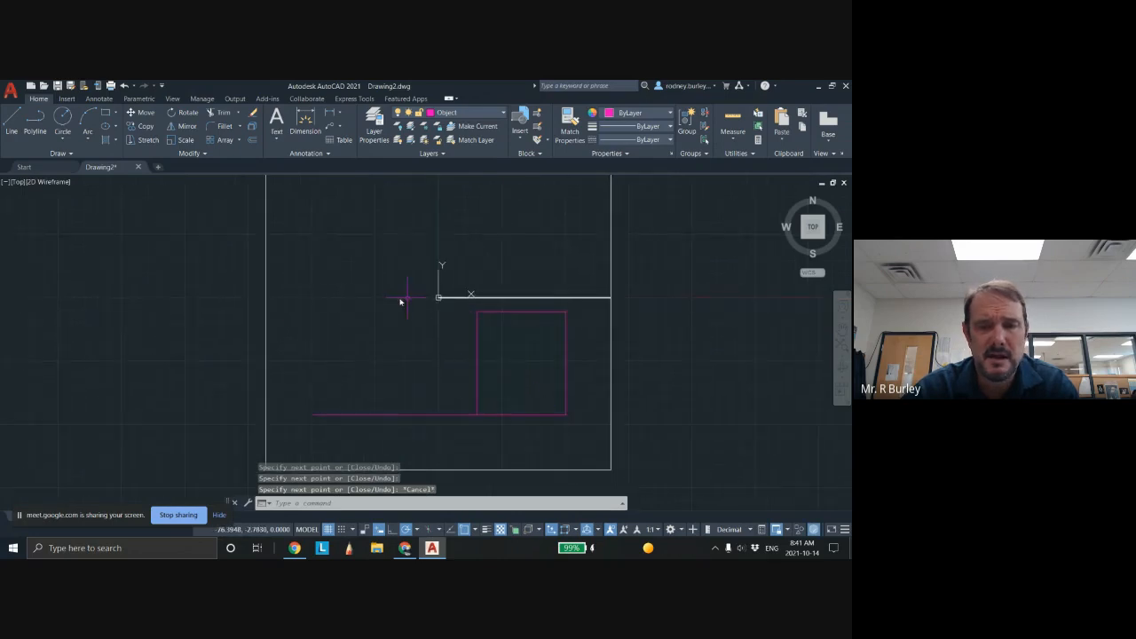
{"action": "left_click", "coordinate": [12, 124]}
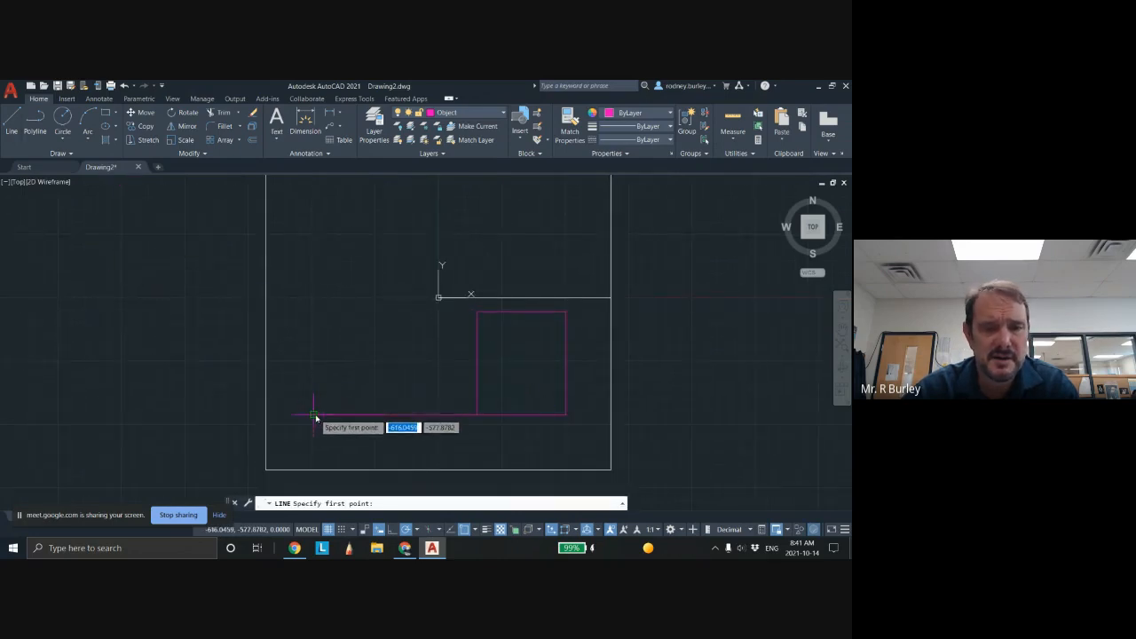
{"action": "left_click", "coordinate": [313, 414]}
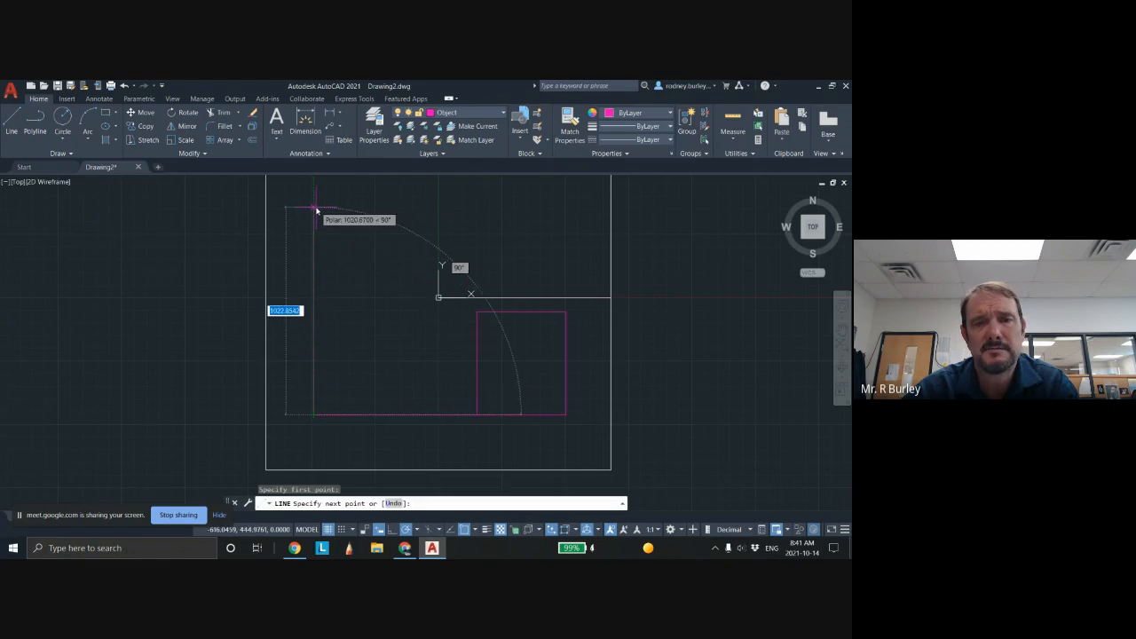
{"action": "key", "text": "Escape"}
Draw a vertical line about 500 units long upward from the small box's upper-left corner
{"action": "left_click", "coordinate": [11, 124]}
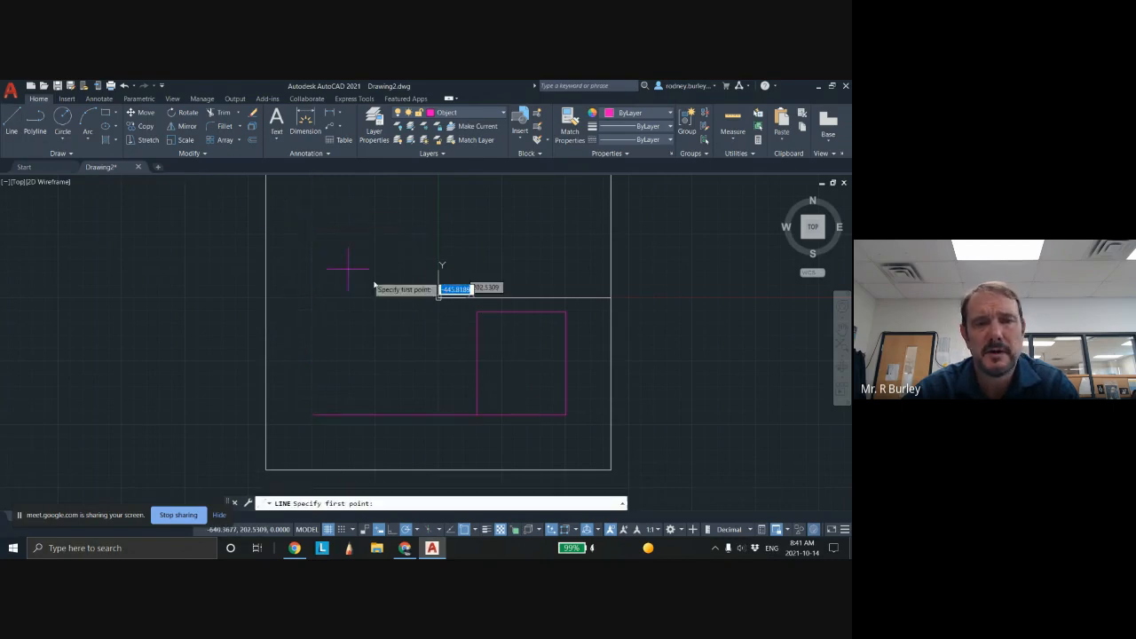
{"action": "left_click", "coordinate": [478, 313]}
{"action": "middle_click_drag", "start_coordinate": [479, 299], "coordinate": [466, 376]}
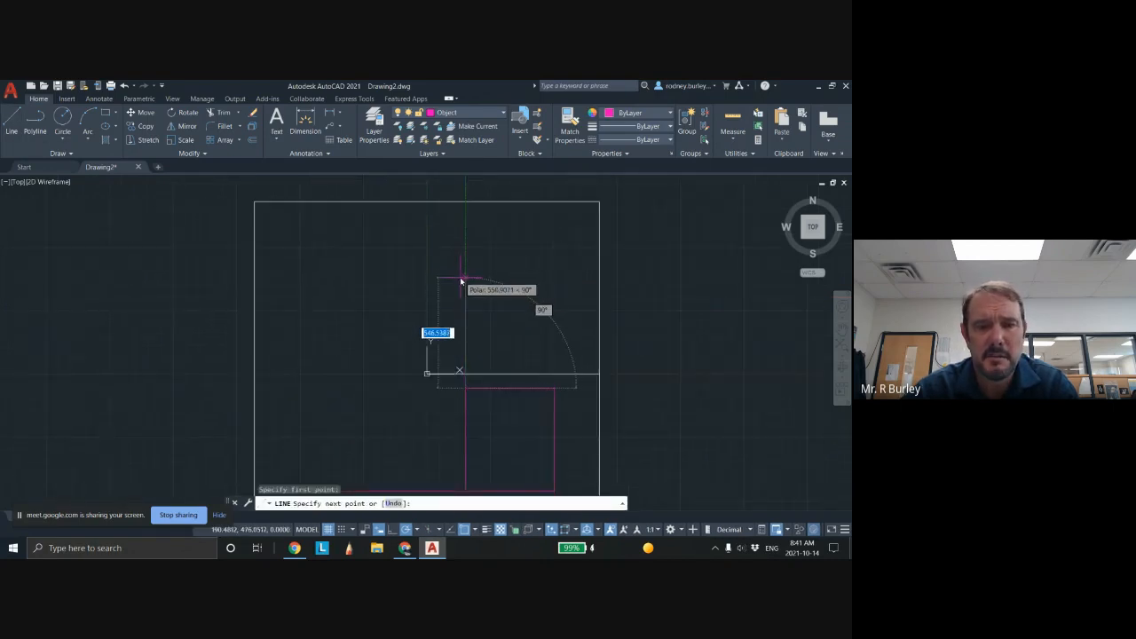
{"action": "left_click", "coordinate": [463, 288]}
{"action": "middle_click_drag", "start_coordinate": [293, 291], "coordinate": [315, 232]}
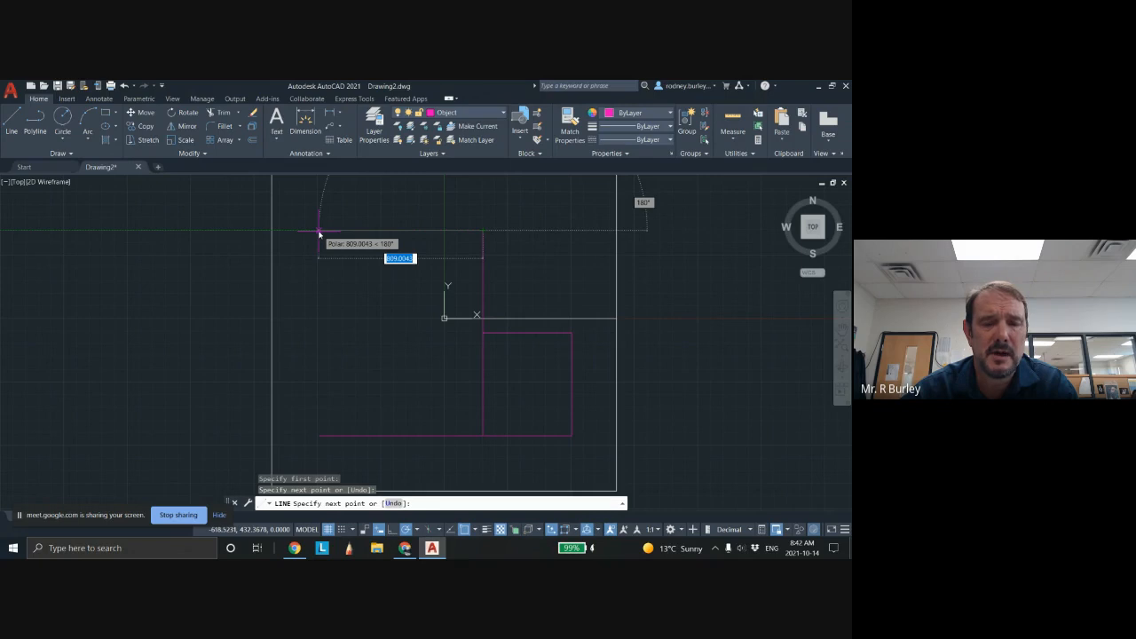
{"action": "left_click", "coordinate": [320, 233]}
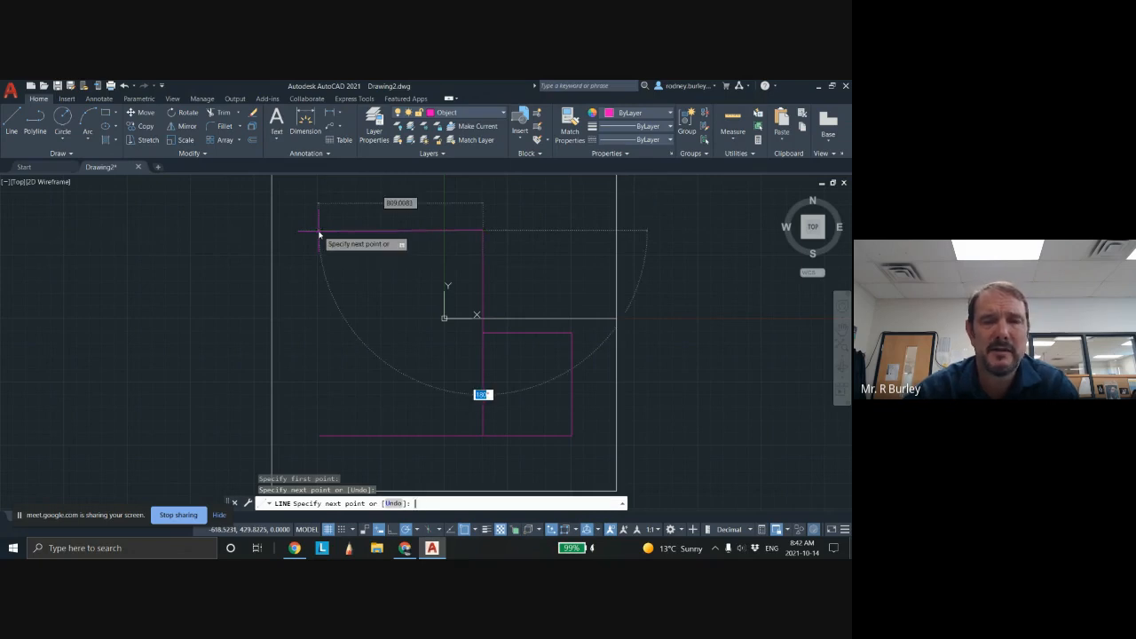
{"action": "key", "text": "Escape"}
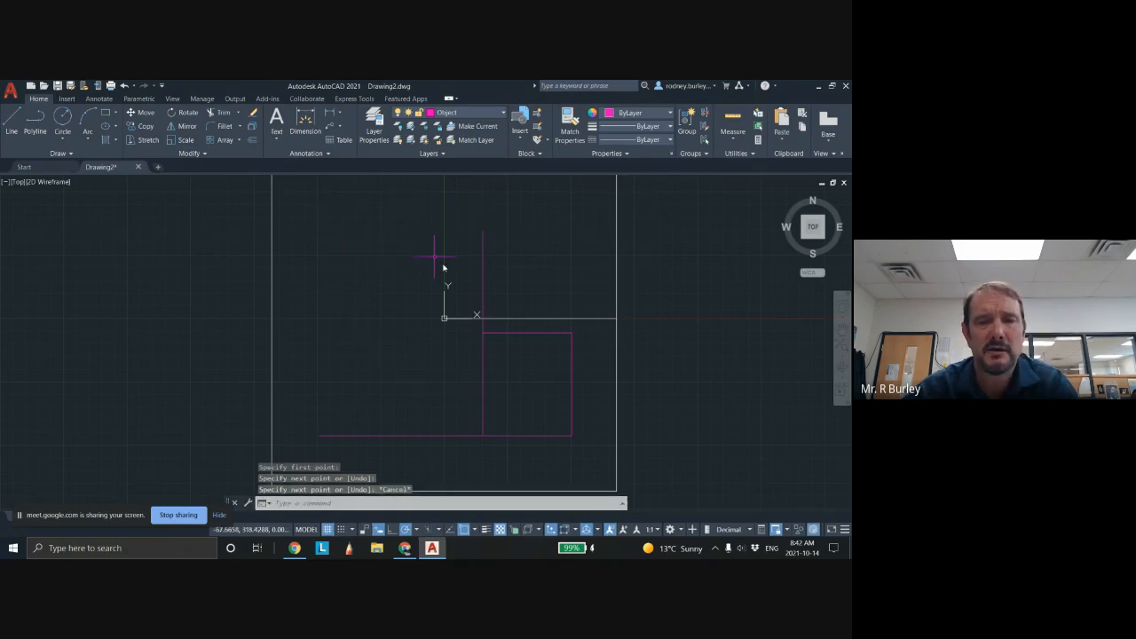
Draw a horizontal line about 870 units long leftward from the vertical line's upper end, past the bottom line's left end
{"action": "left_click", "coordinate": [14, 122]}
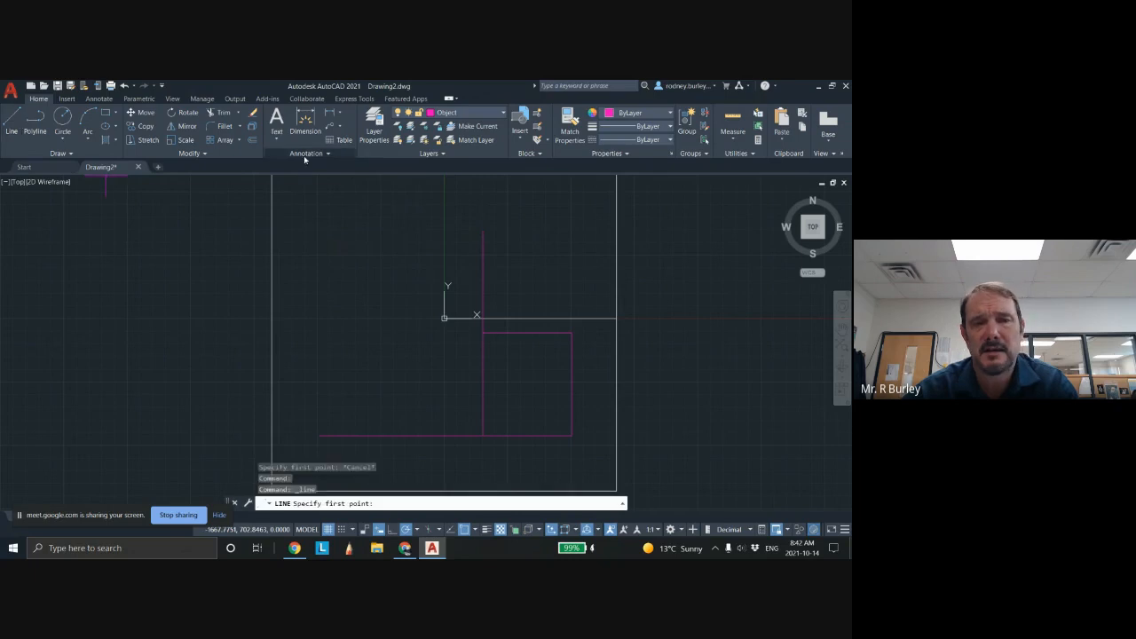
{"action": "left_click", "coordinate": [482, 233]}
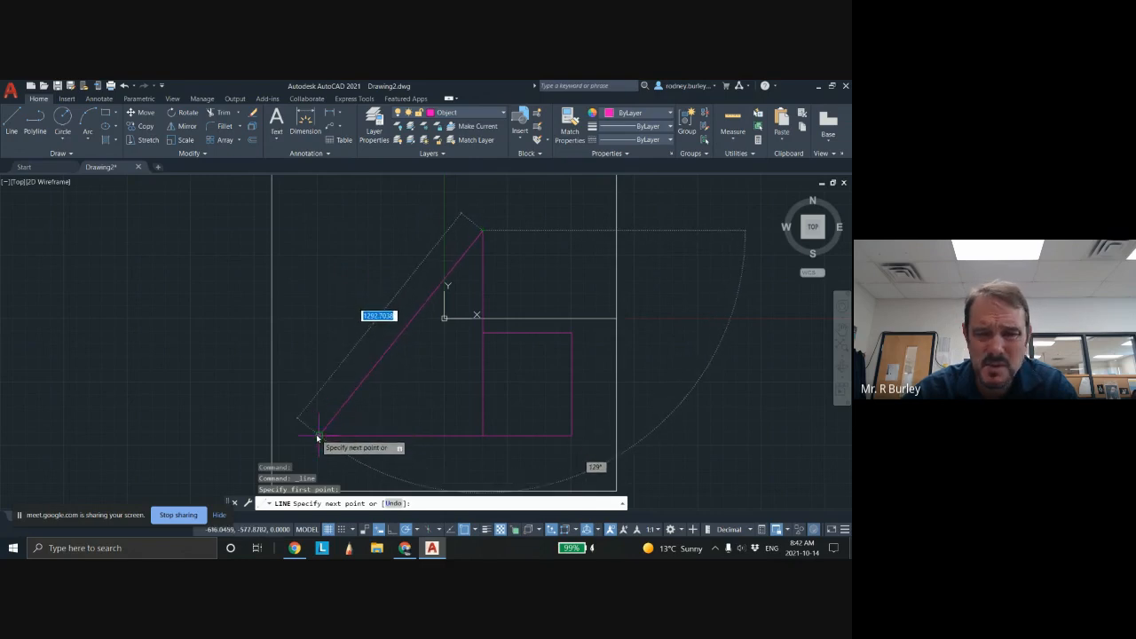
{"action": "scroll", "coordinate": [316, 438], "scroll_direction": "up", "scroll_amount": 2}
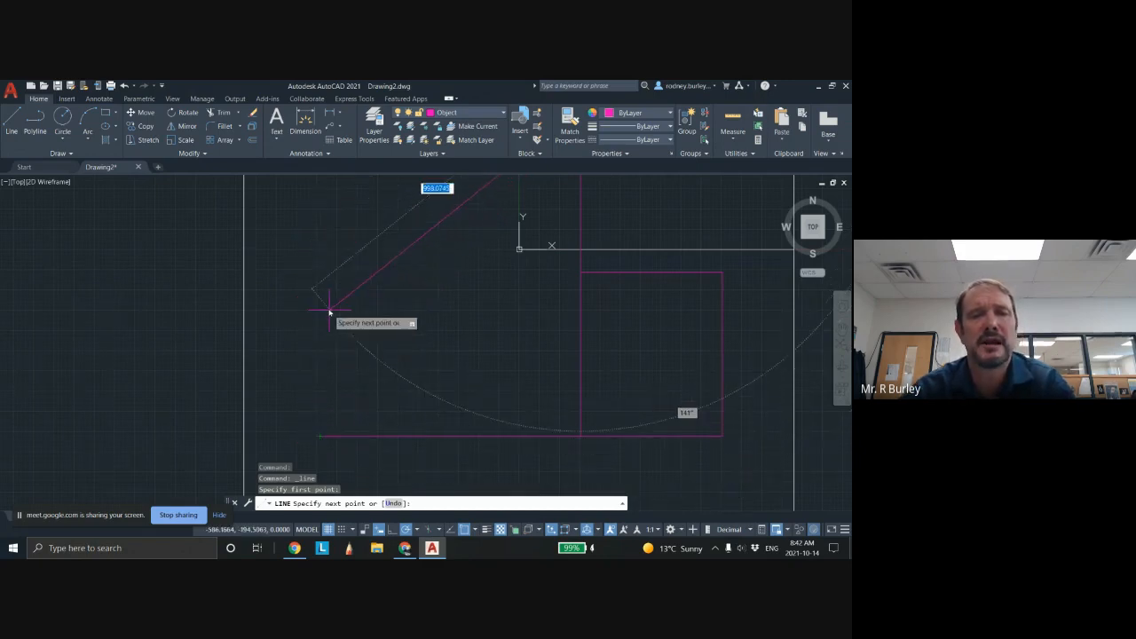
{"action": "scroll", "coordinate": [332, 288], "scroll_direction": "down", "scroll_amount": 2}
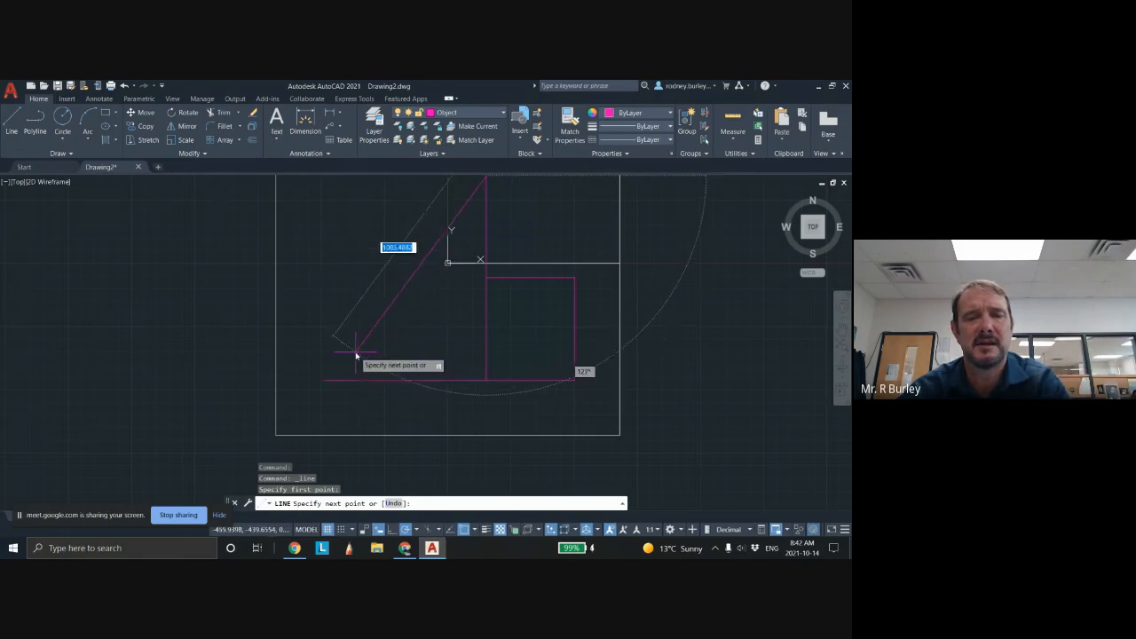
{"action": "scroll", "coordinate": [355, 354], "scroll_direction": "down", "scroll_amount": 2}
{"action": "middle_click_drag", "start_coordinate": [376, 340], "coordinate": [380, 363]}
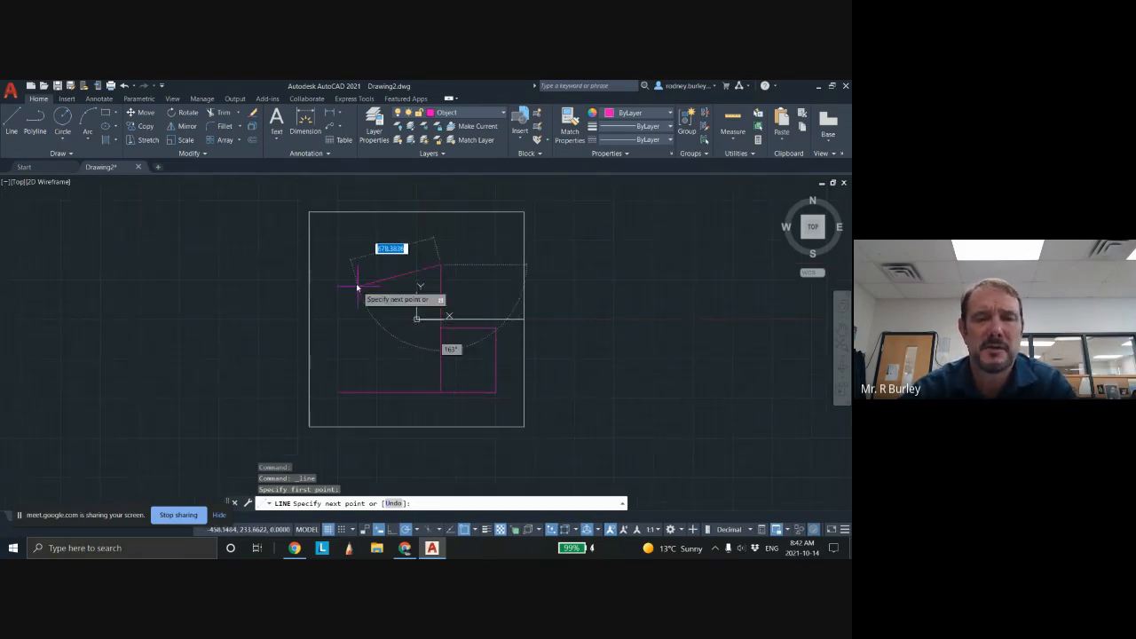
{"action": "left_click", "coordinate": [333, 265]}
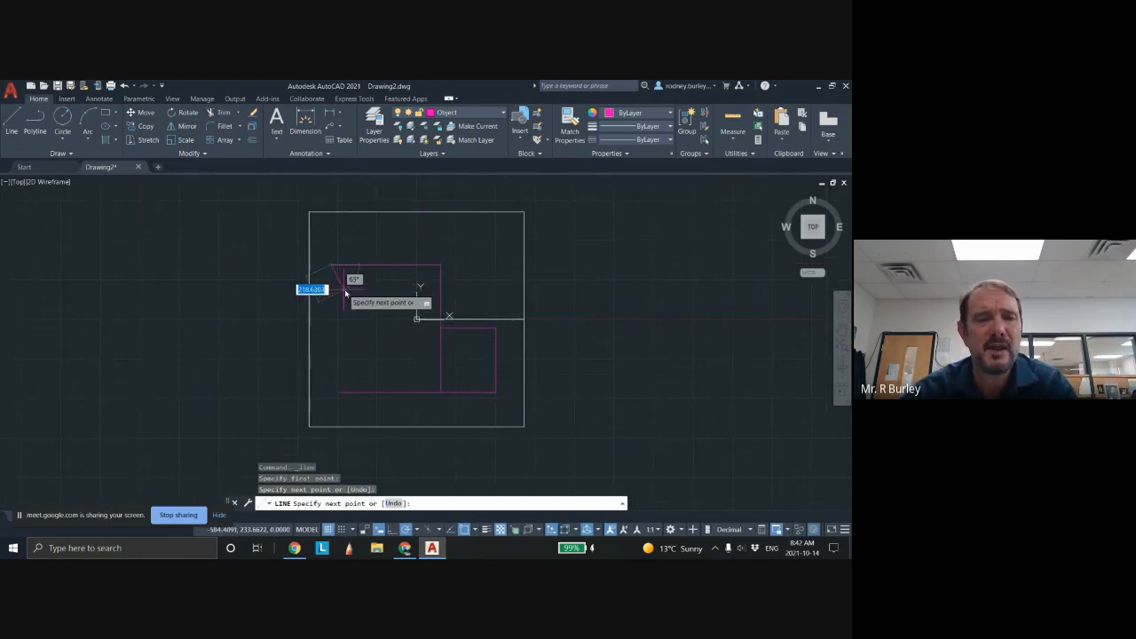
{"action": "key", "text": "Return"}
Draw a vertical line about 1010 units long from the bottom line's left end up to the upper horizontal line
{"action": "key", "text": "Return"}
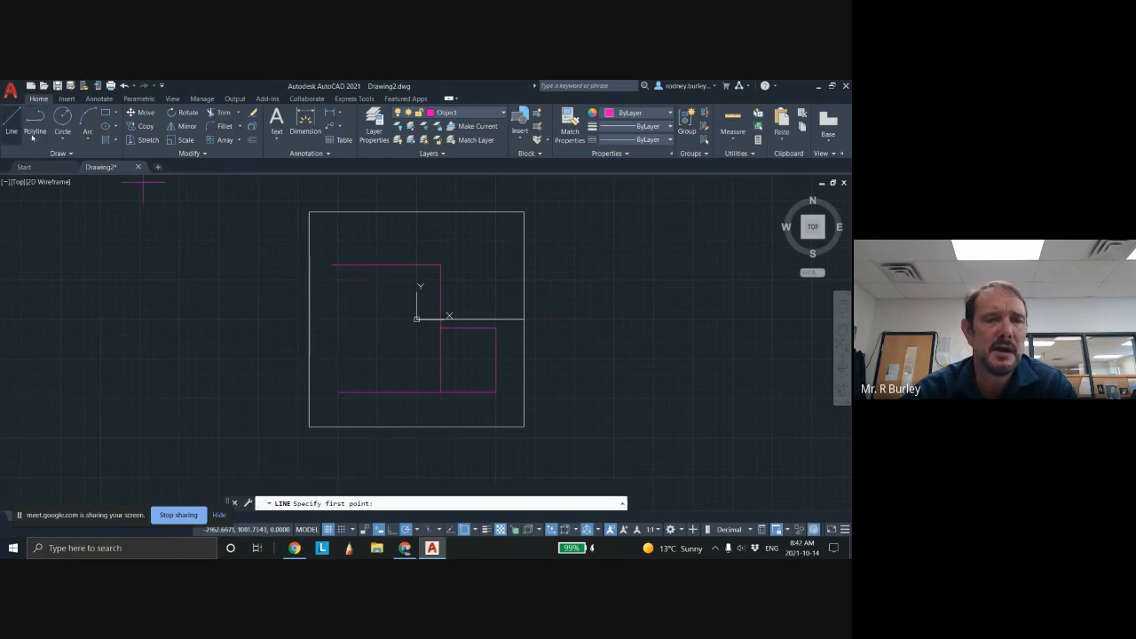
{"action": "left_click", "coordinate": [341, 395]}
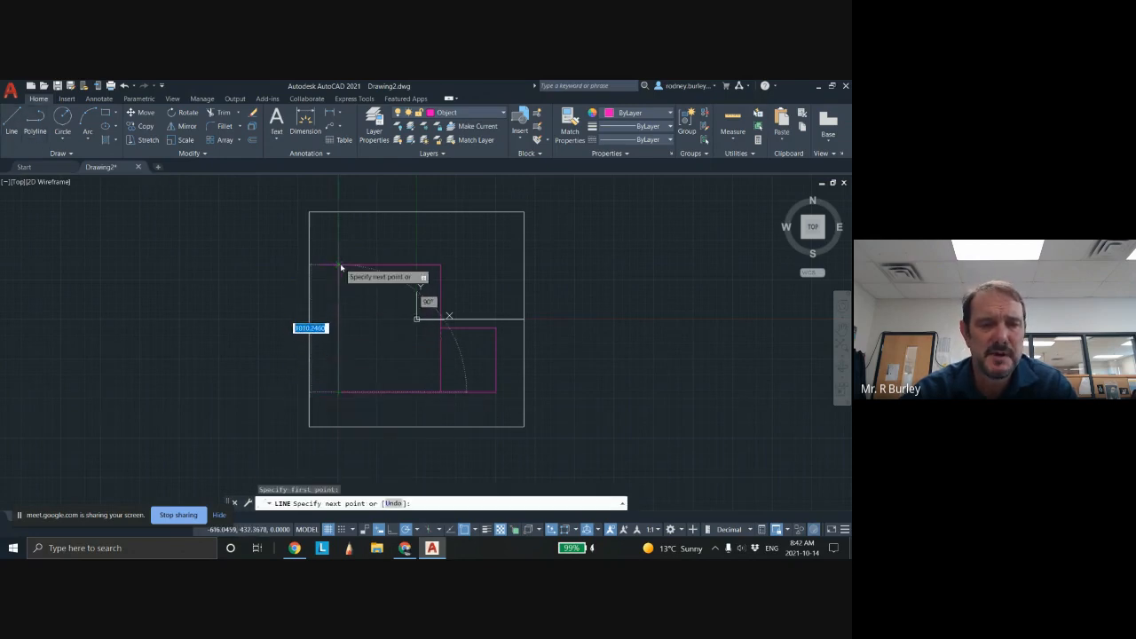
{"action": "key", "text": "Escape"}
{"action": "scroll", "coordinate": [375, 377], "scroll_direction": "up", "scroll_amount": 2}
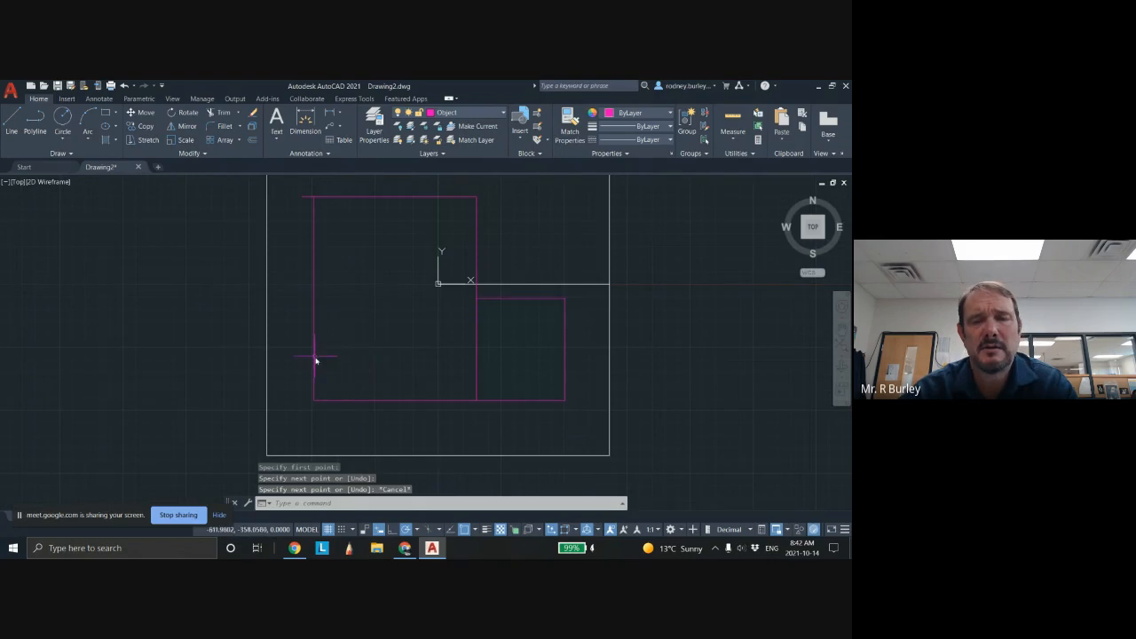
{"action": "middle_click_drag", "start_coordinate": [376, 341], "coordinate": [464, 355]}
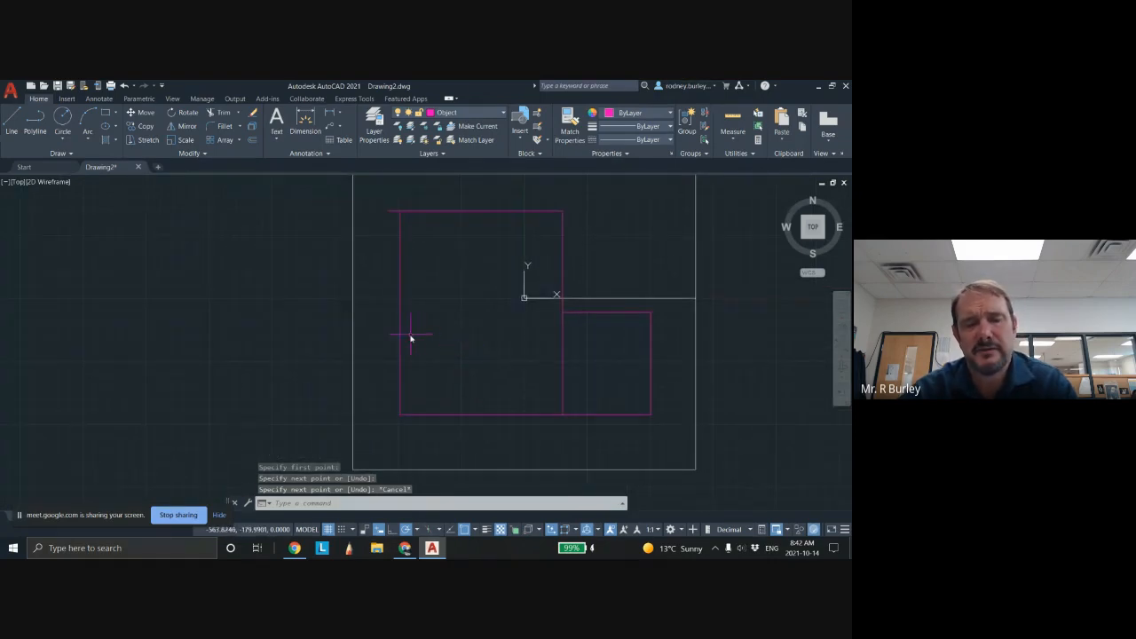
Try extending the small box's top edge across to the large shape's left side, and undo the extension
{"action": "scroll", "coordinate": [400, 216], "scroll_direction": "up", "scroll_amount": 2}
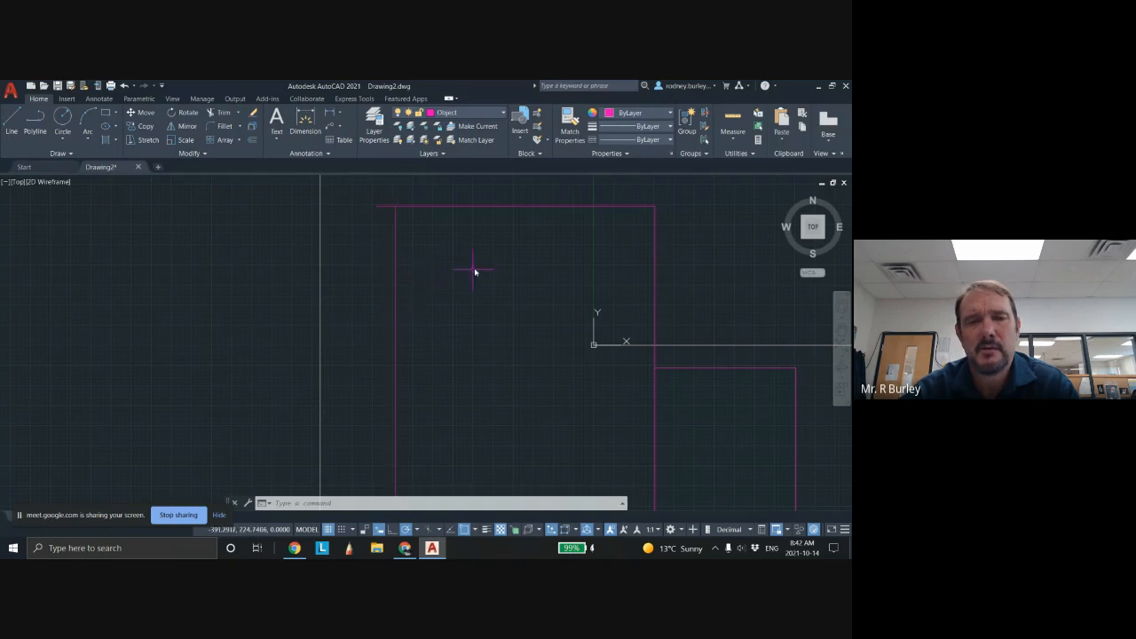
{"action": "middle_click_drag", "start_coordinate": [486, 248], "coordinate": [493, 220]}
{"action": "middle_click_drag", "start_coordinate": [413, 269], "coordinate": [440, 298]}
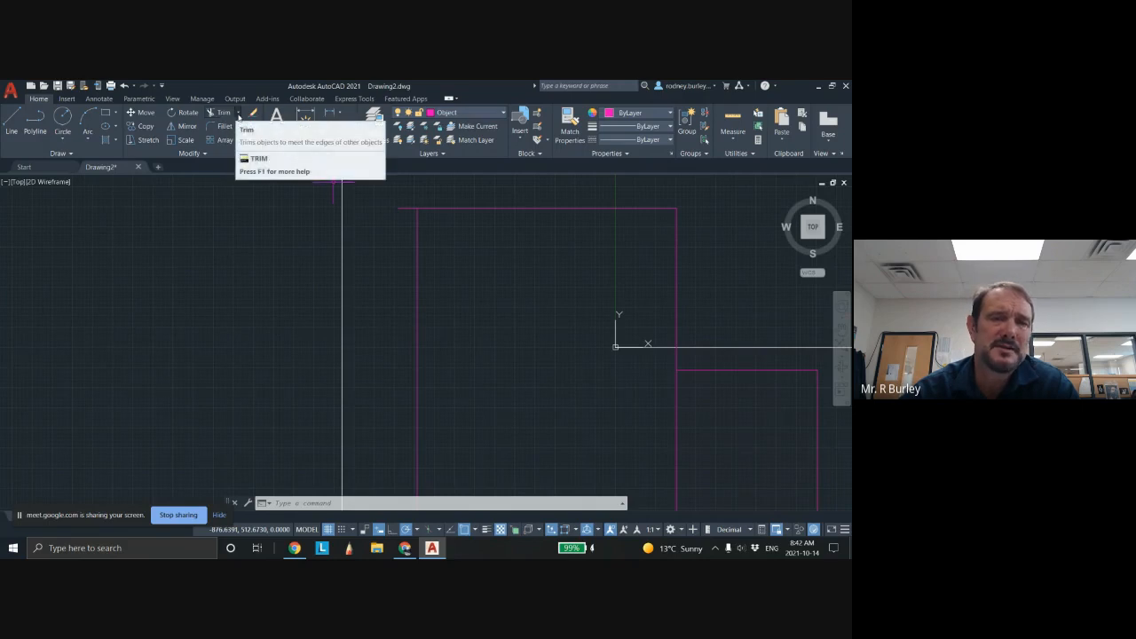
{"action": "left_click", "coordinate": [239, 115]}
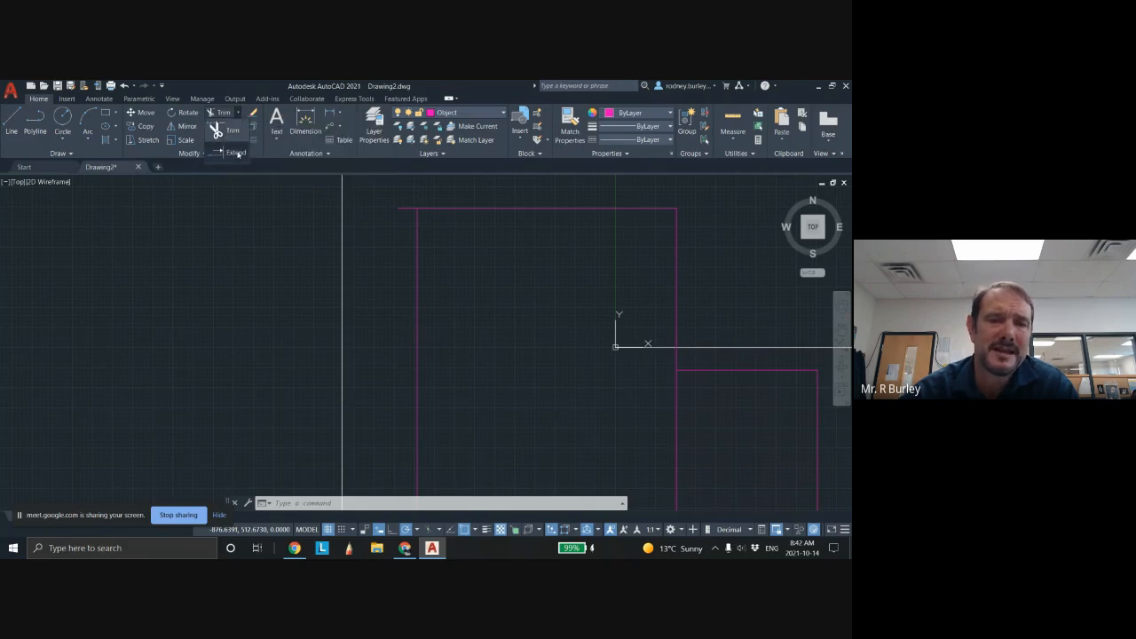
{"action": "left_click", "coordinate": [235, 152]}
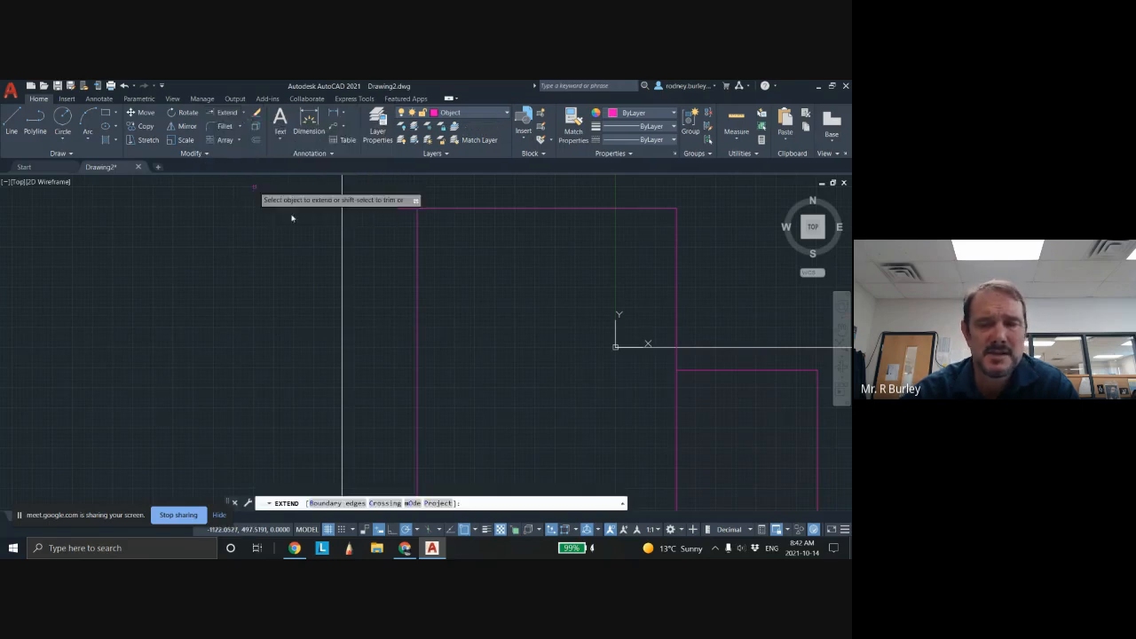
{"action": "left_click", "coordinate": [702, 373]}
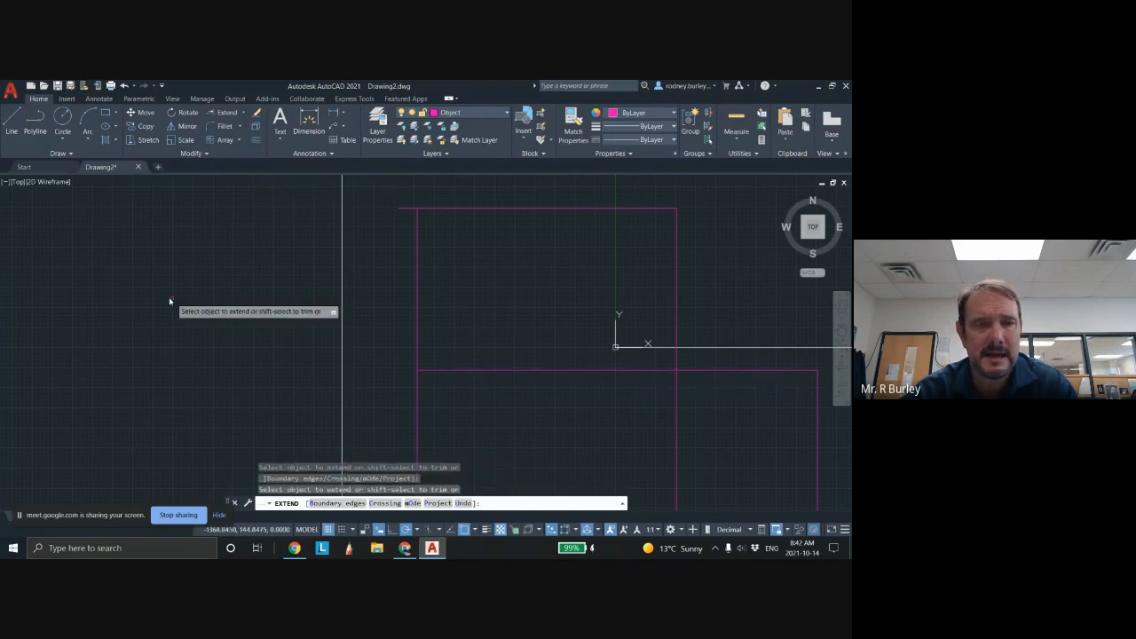
{"action": "key", "text": "Escape"}
{"action": "left_click", "coordinate": [124, 87]}
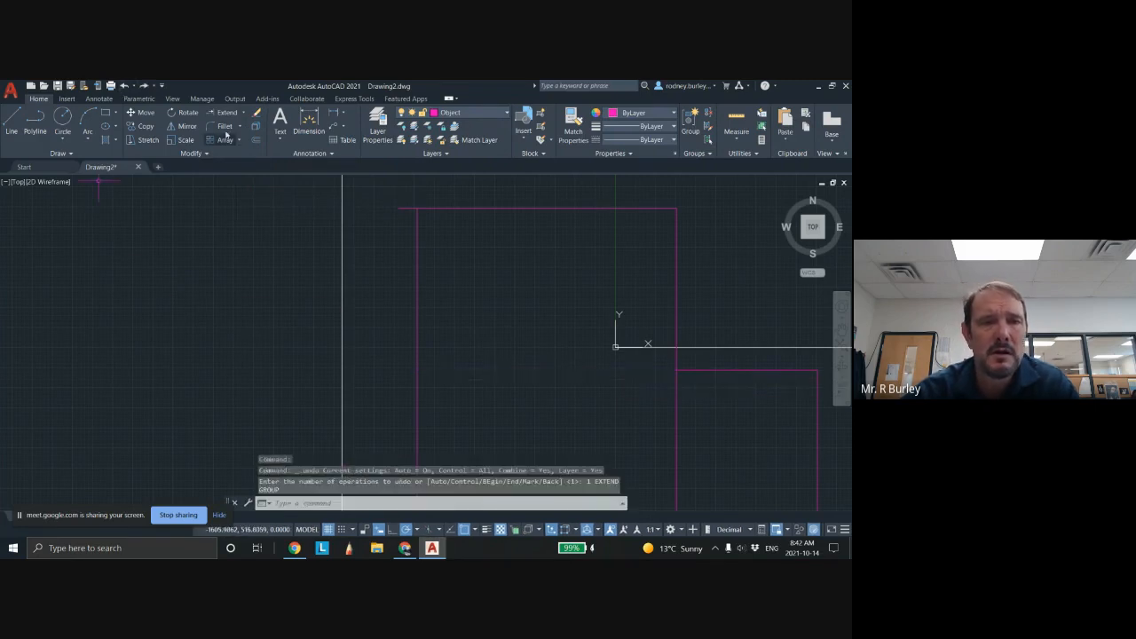
Trim the piece of the upper horizontal line that overhangs the large shape's left side
{"action": "left_click", "coordinate": [233, 132]}
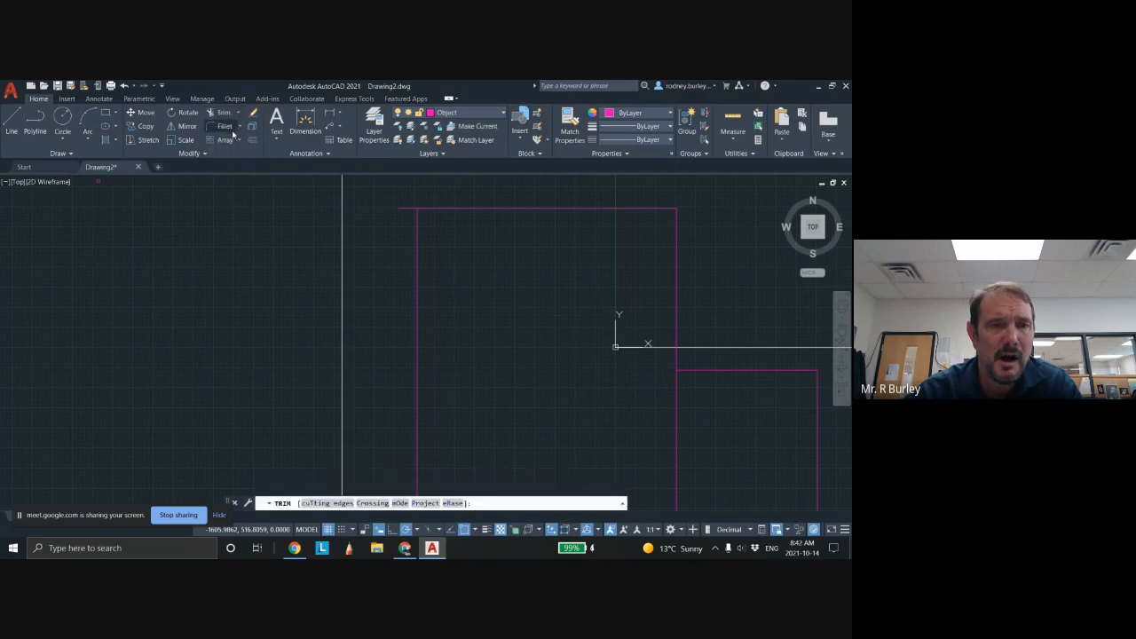
{"action": "left_click", "coordinate": [236, 114]}
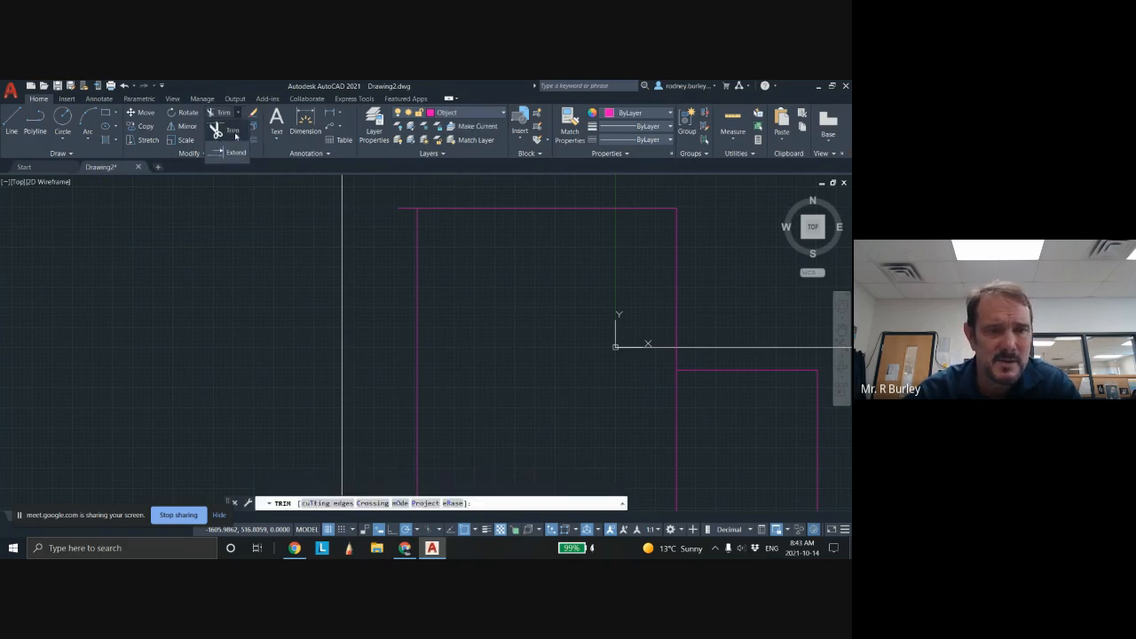
{"action": "left_click", "coordinate": [234, 132]}
{"action": "left_click", "coordinate": [407, 210]}
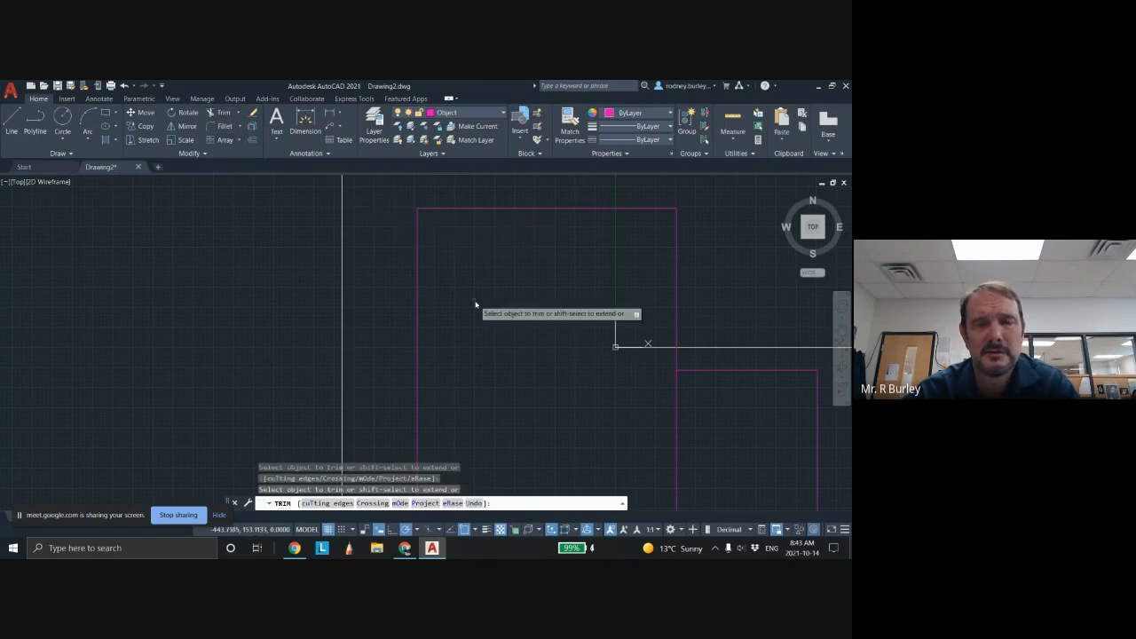
{"action": "key", "text": "Escape"}
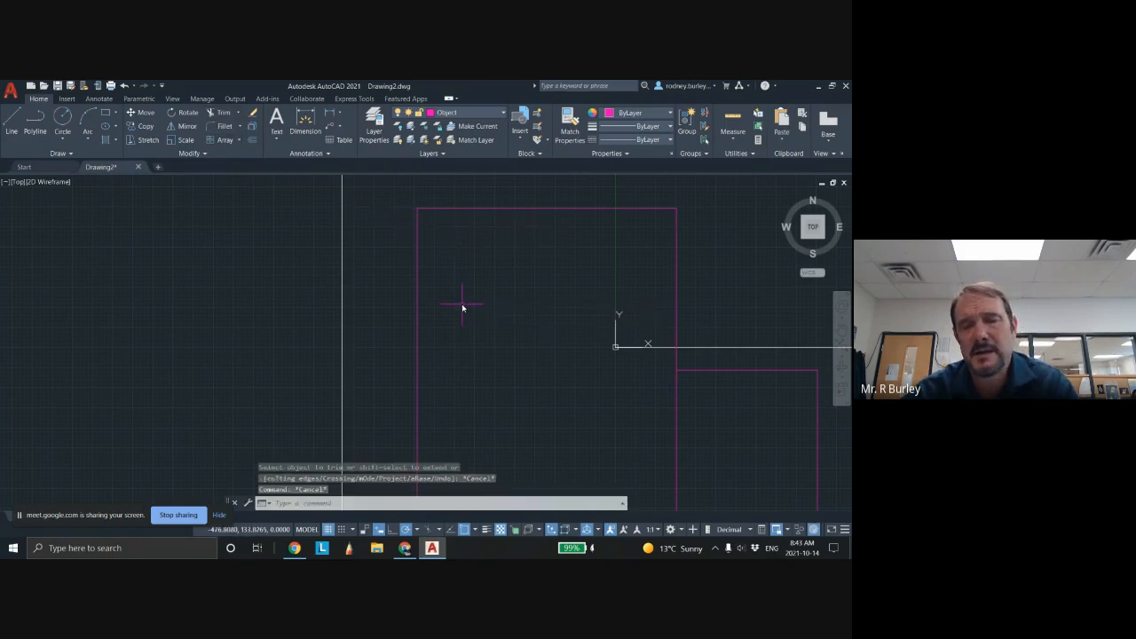
{"action": "scroll", "coordinate": [464, 293], "scroll_direction": "down", "scroll_amount": 2}
{"action": "mouse_move", "coordinate": [477, 292]}
{"action": "middle_mouse_down"}
{"action": "mouse_move", "coordinate": [479, 314]}
{"action": "mouse_move", "coordinate": [509, 332]}
{"action": "mouse_move", "coordinate": [380, 335]}
{"action": "middle_mouse_up"}
{"action": "scroll", "coordinate": [506, 331], "scroll_direction": "down", "scroll_amount": 2}
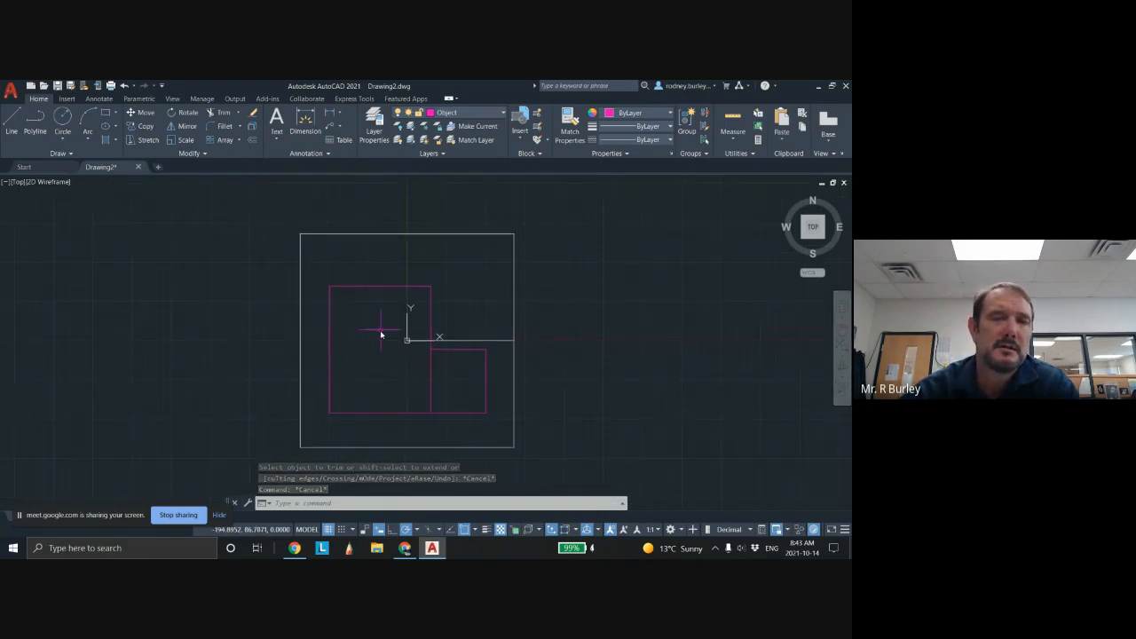
{"action": "left_click", "coordinate": [13, 120]}
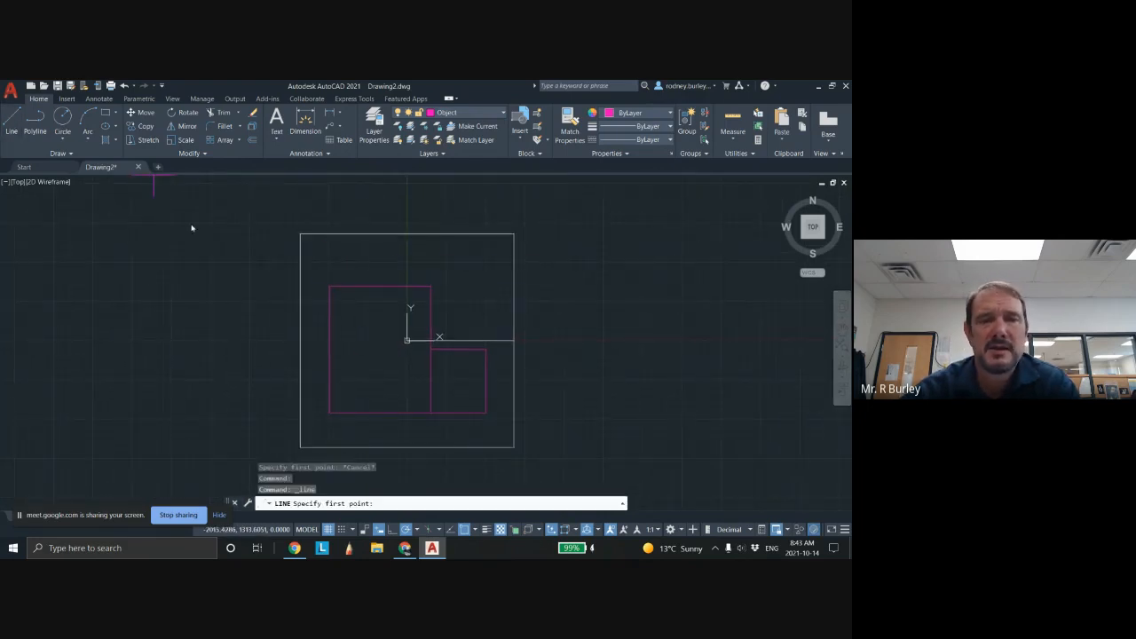
{"action": "left_click", "coordinate": [475, 530]}
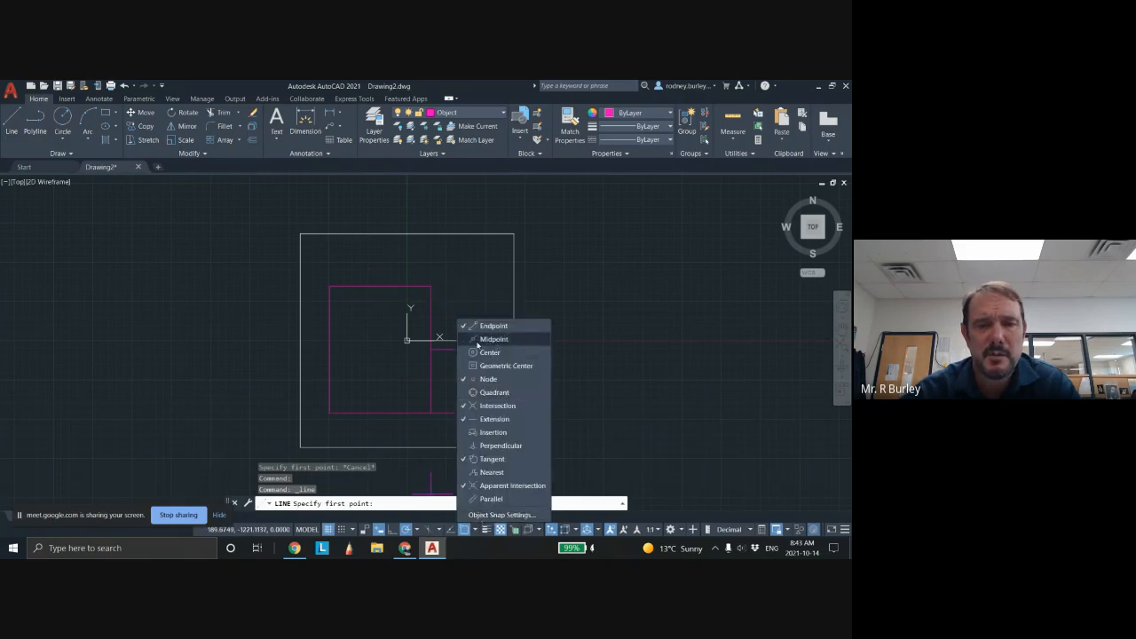
{"action": "key", "text": "Escape"}
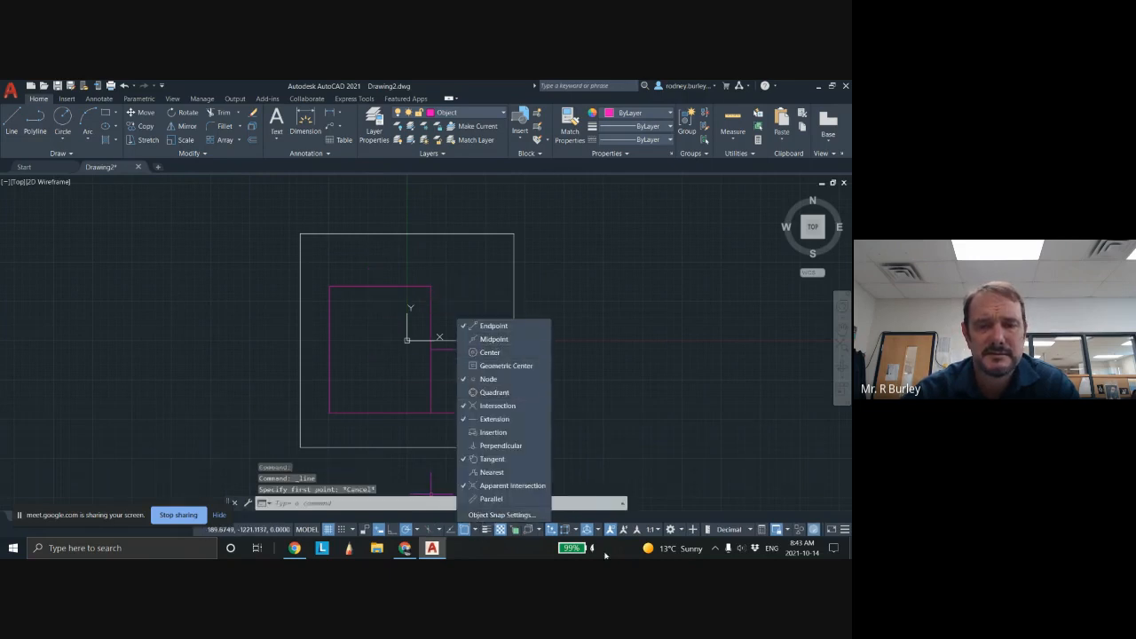
{"action": "left_click", "coordinate": [606, 555]}
{"action": "left_click", "coordinate": [14, 126]}
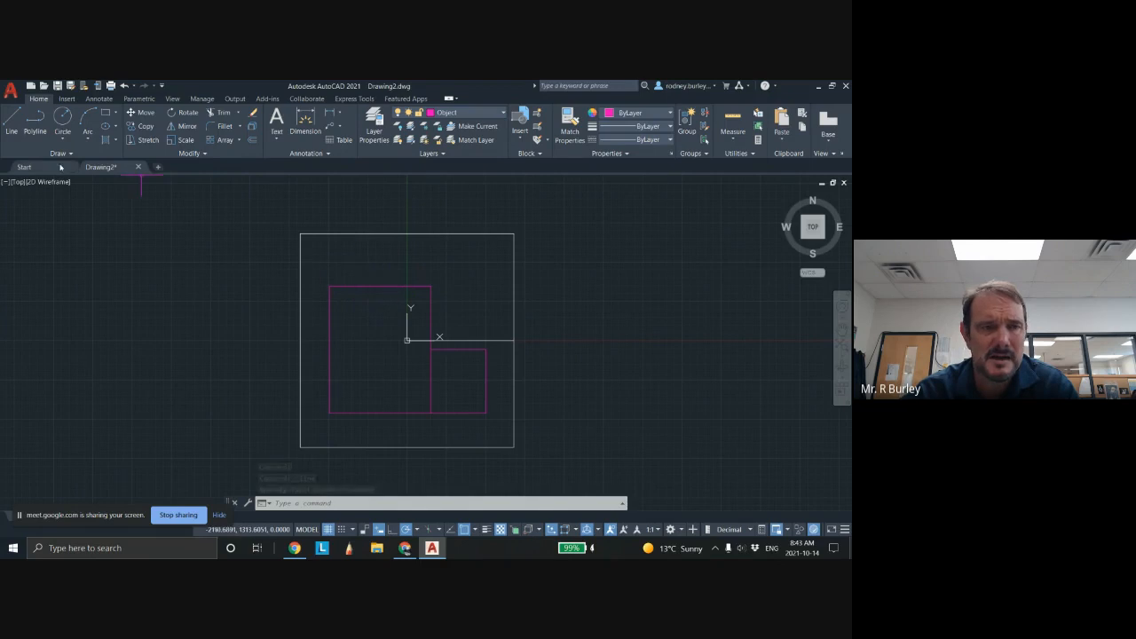
With Midpoint snap enabled, draw a vertical line about 296 units up from the midpoint of the large shape's top edge
{"action": "left_click", "coordinate": [16, 119]}
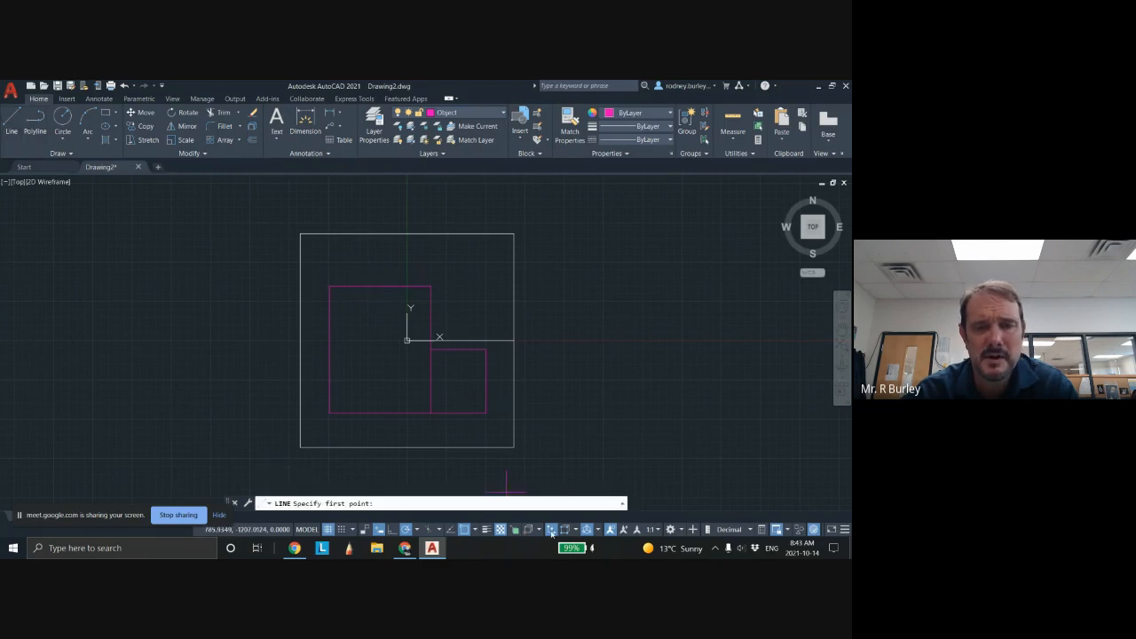
{"action": "left_click", "coordinate": [475, 531]}
{"action": "left_click", "coordinate": [491, 340]}
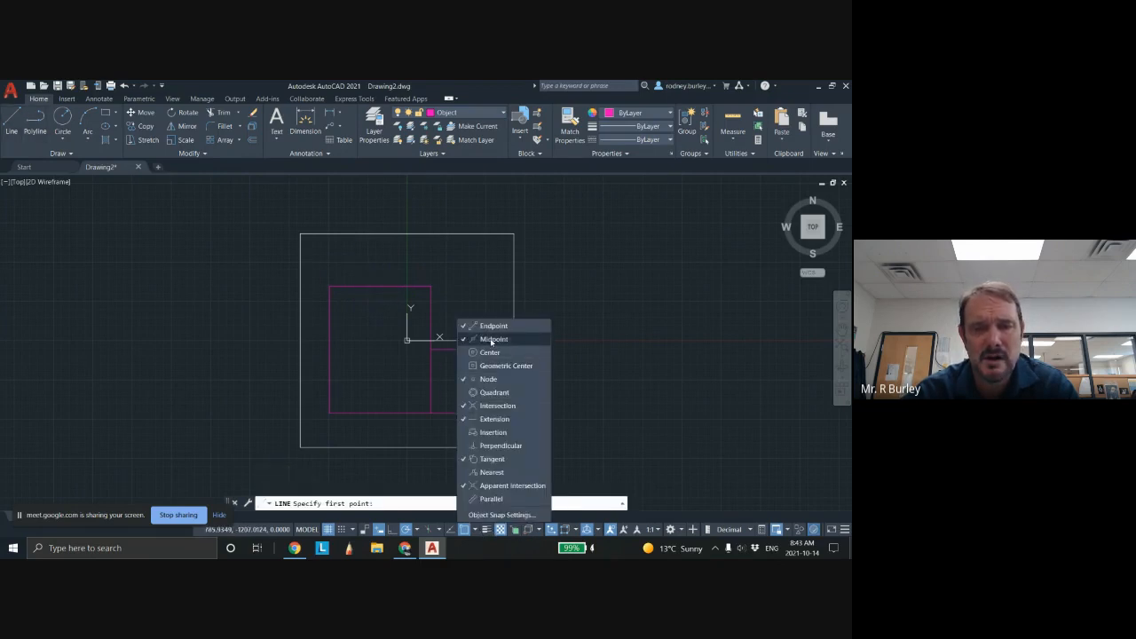
{"action": "left_click", "coordinate": [513, 551]}
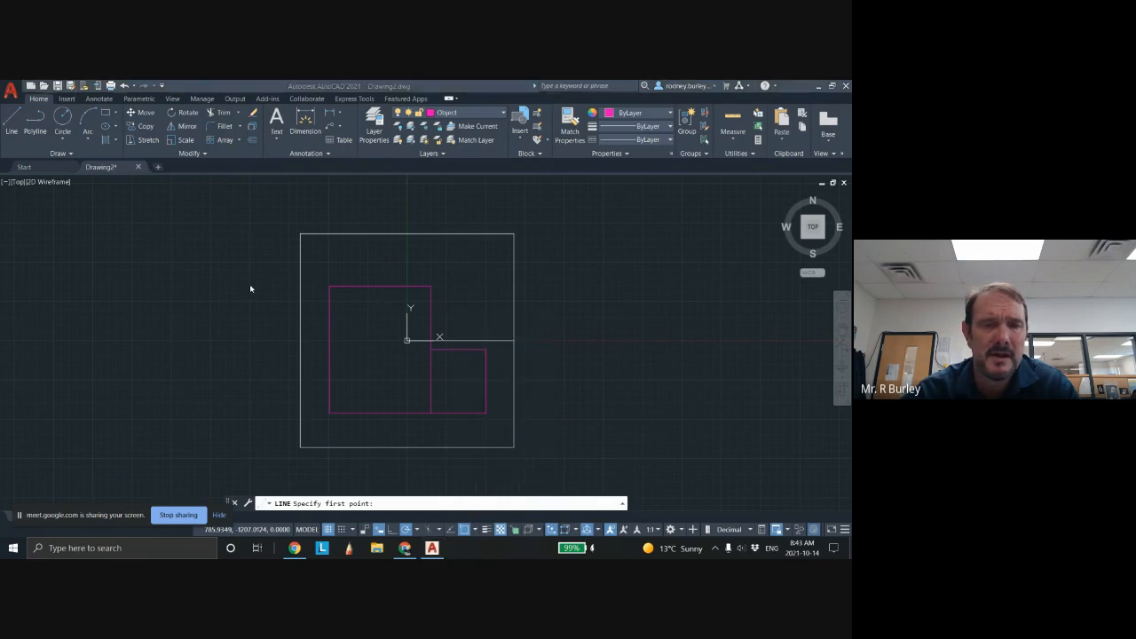
{"action": "left_click", "coordinate": [8, 126]}
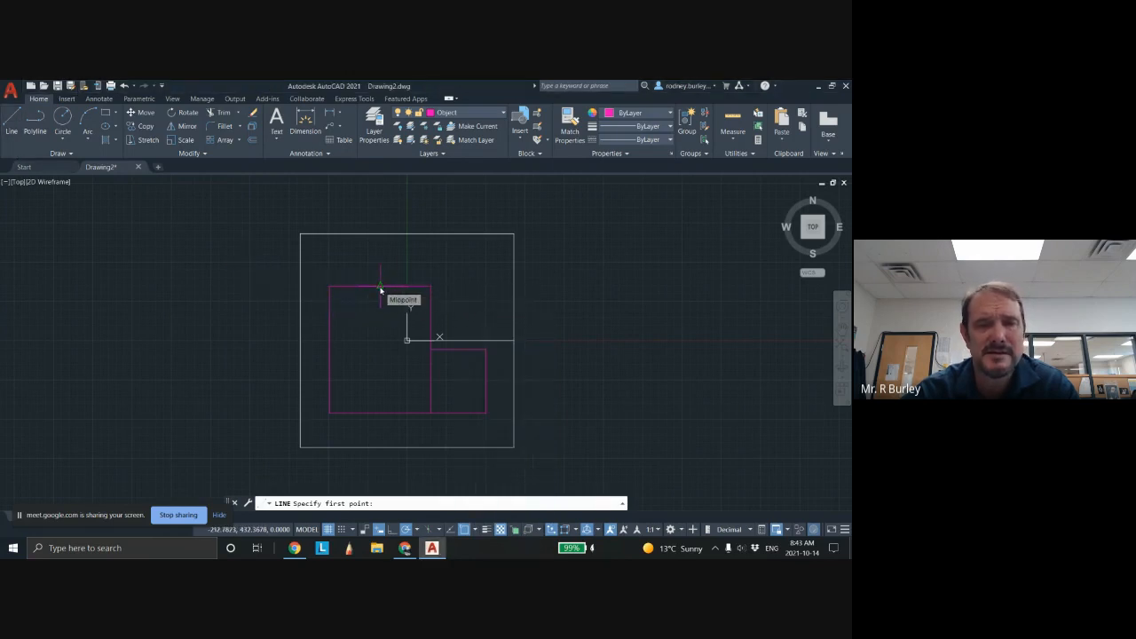
{"action": "left_click", "coordinate": [380, 288]}
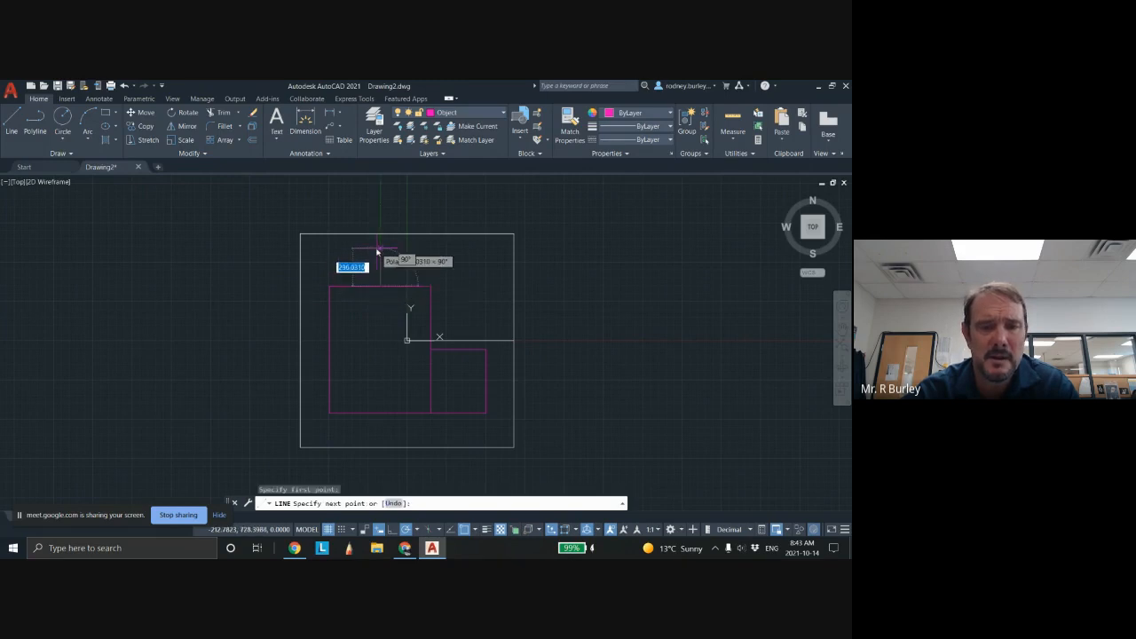
{"action": "left_click", "coordinate": [381, 250]}
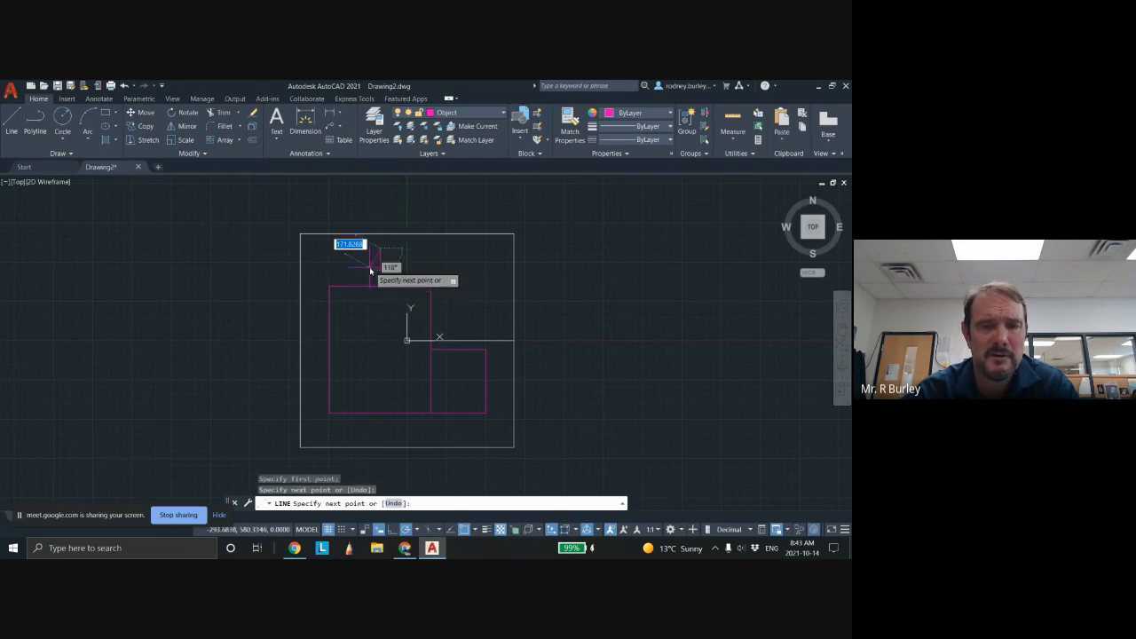
Draw two sloped lines from the short vertical line's upper end down to both upper corners of the large shape
{"action": "left_click", "coordinate": [329, 288]}
{"action": "key", "text": "Escape"}
{"action": "left_click", "coordinate": [15, 129]}
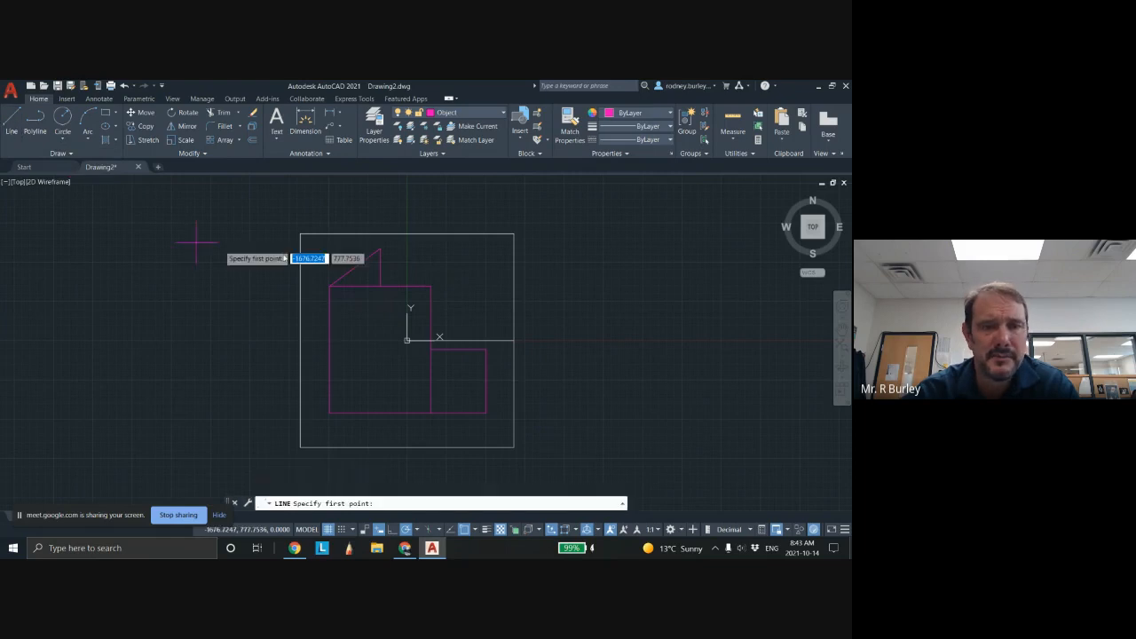
{"action": "left_click", "coordinate": [379, 250]}
{"action": "left_click", "coordinate": [431, 287]}
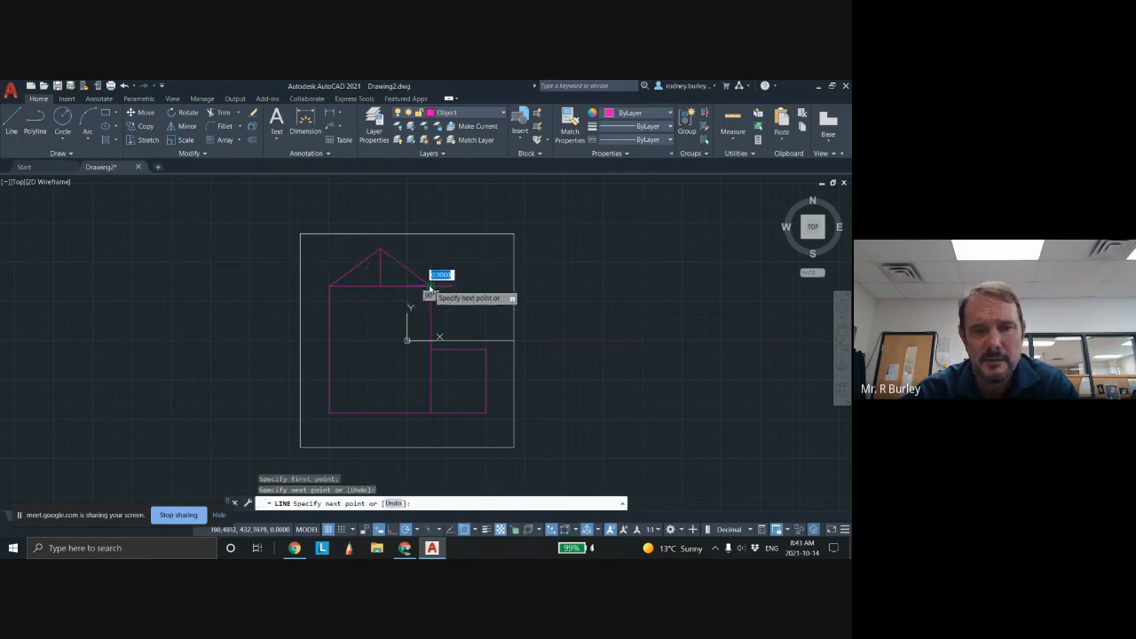
{"action": "key", "text": "Escape"}
Delete the short vertical line inside the triangular peak
{"action": "scroll", "coordinate": [452, 324], "scroll_direction": "up", "scroll_amount": 2}
{"action": "left_click", "coordinate": [345, 248]}
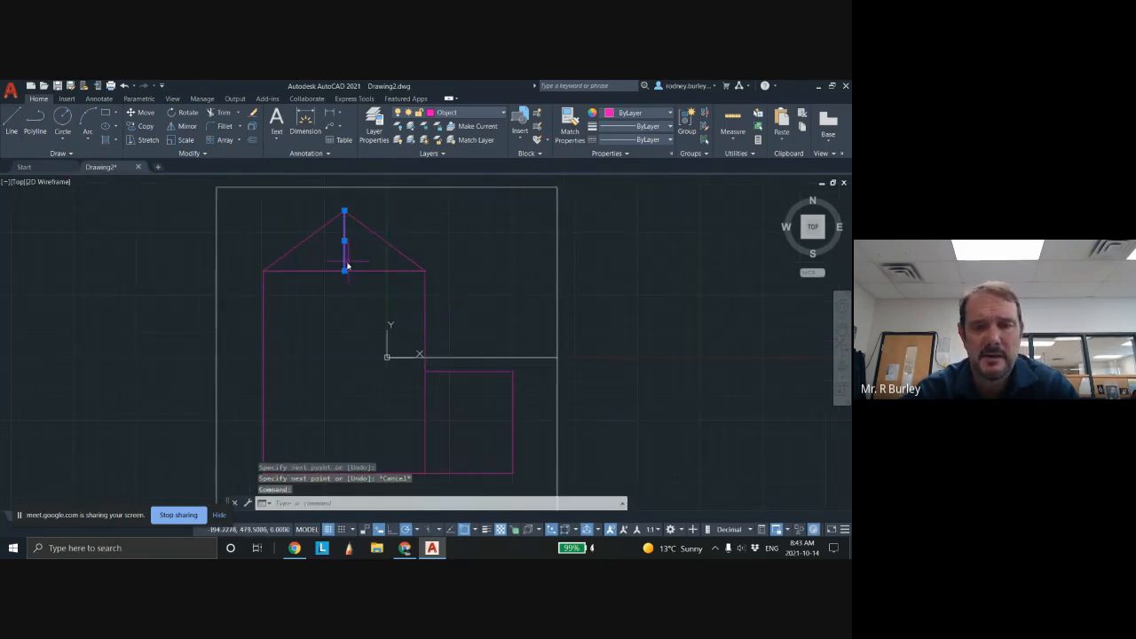
{"action": "key", "text": "Delete"}
{"action": "scroll", "coordinate": [376, 339], "scroll_direction": "down", "scroll_amount": 2}
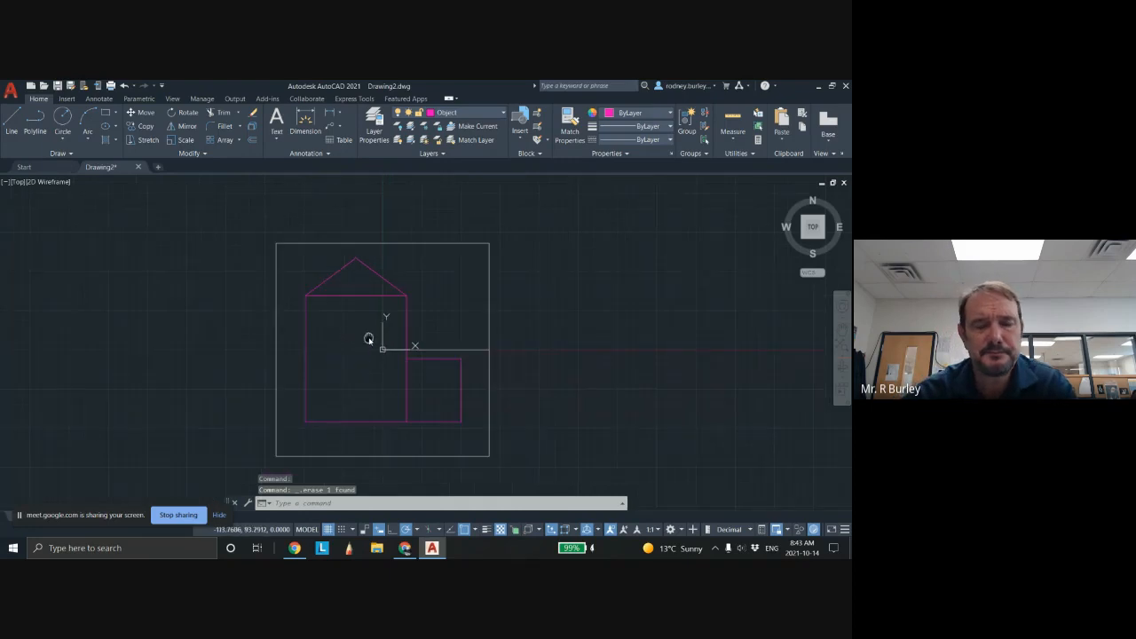
{"action": "middle_click_drag", "start_coordinate": [438, 380], "coordinate": [464, 329]}
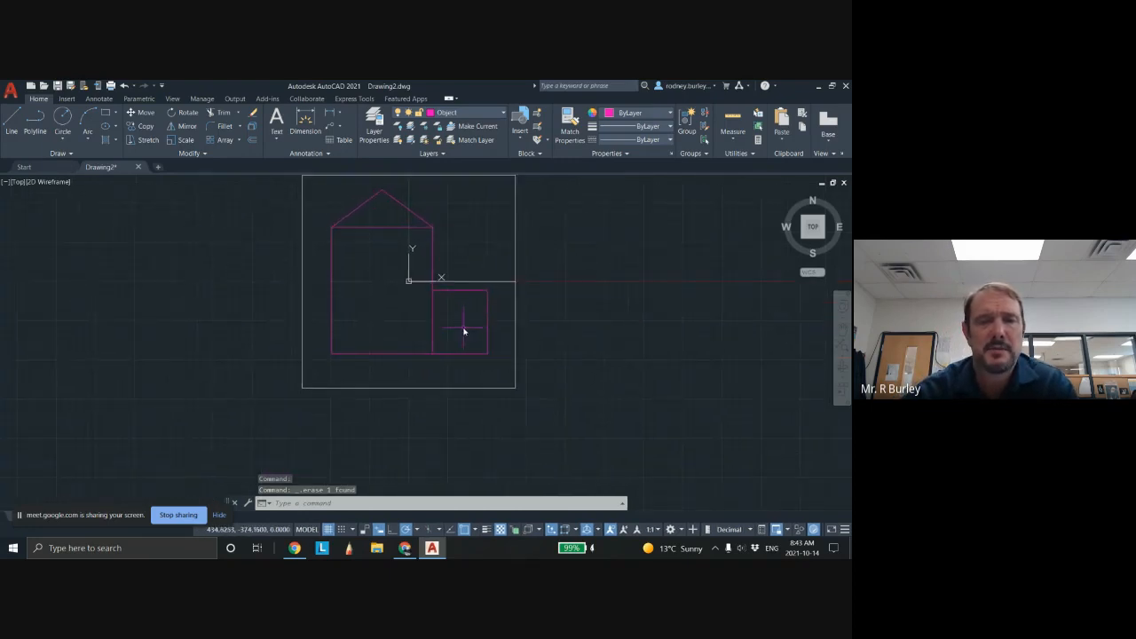
Offset the small box's right and left sides 20 units inward
{"action": "scroll", "coordinate": [461, 330], "scroll_direction": "up", "scroll_amount": 2}
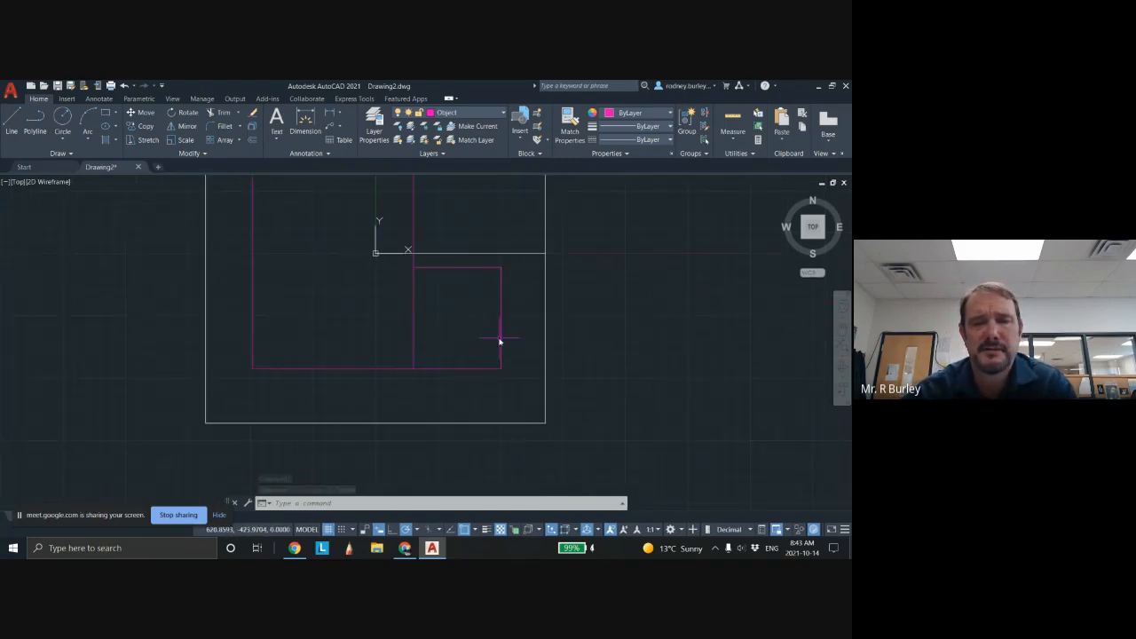
{"action": "left_click", "coordinate": [253, 140]}
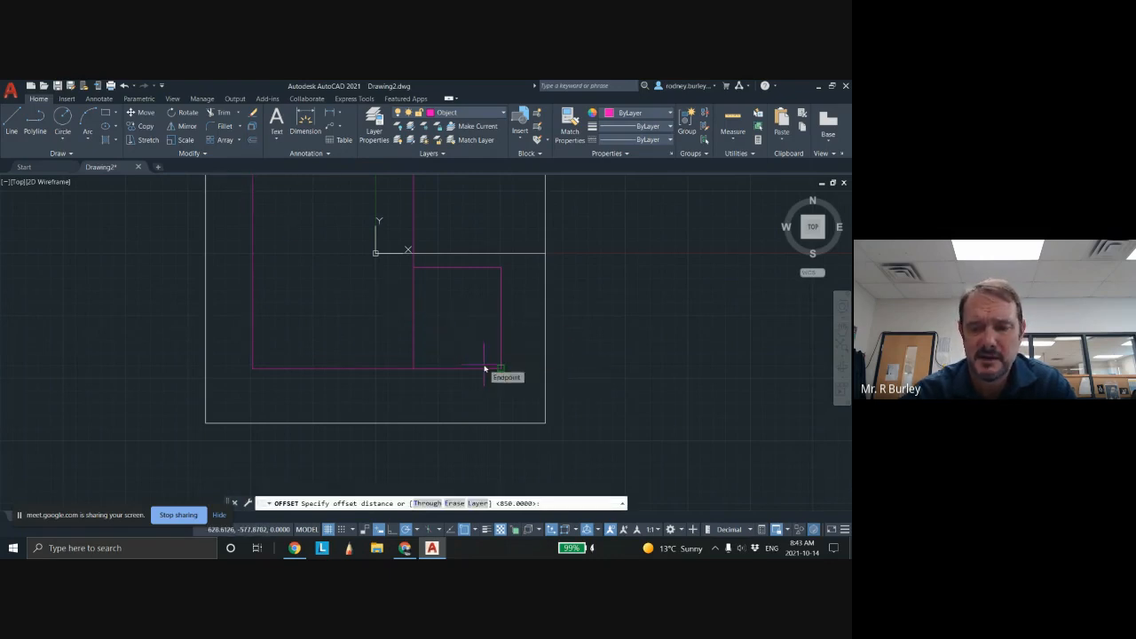
{"action": "key", "text": "Return"}
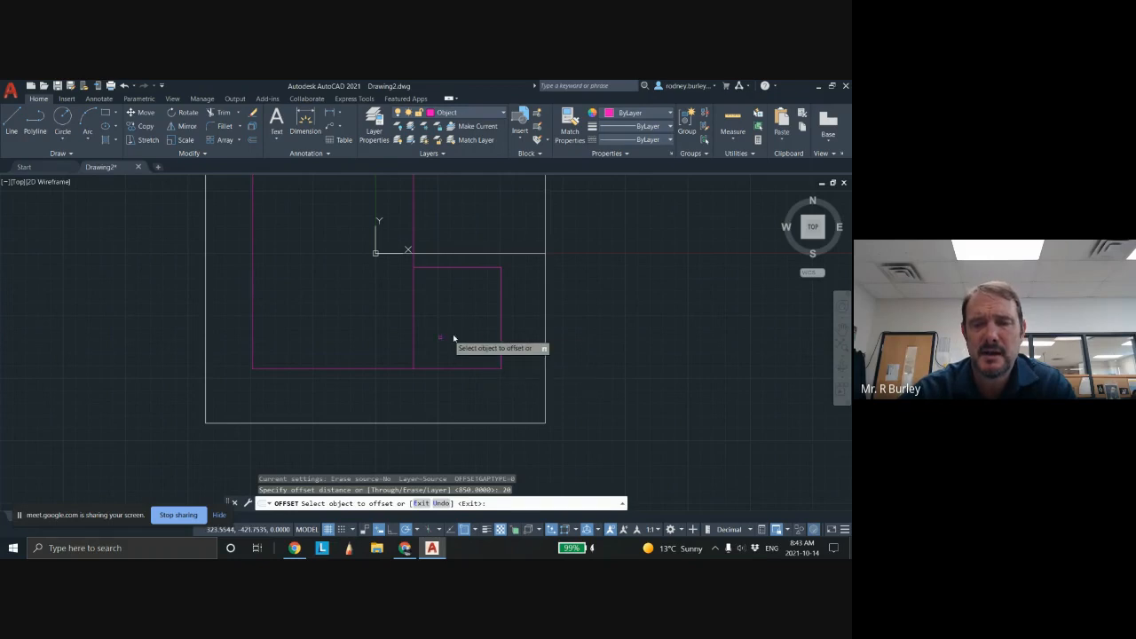
{"action": "left_click", "coordinate": [500, 339]}
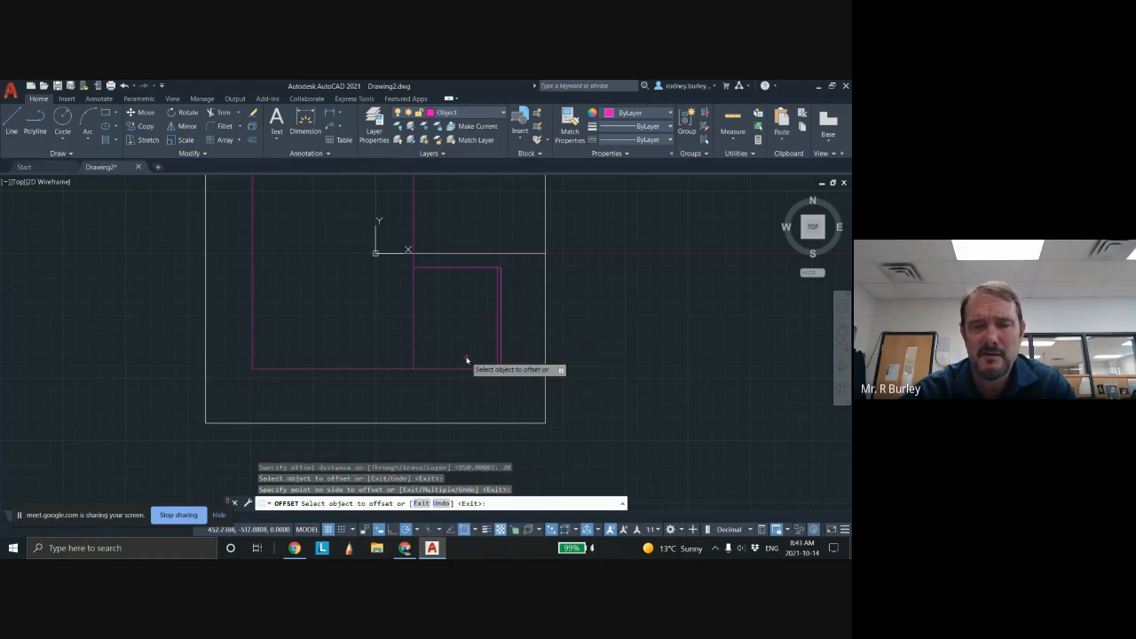
{"action": "left_click", "coordinate": [421, 346]}
{"action": "scroll", "coordinate": [433, 346], "scroll_direction": "up", "scroll_amount": 2}
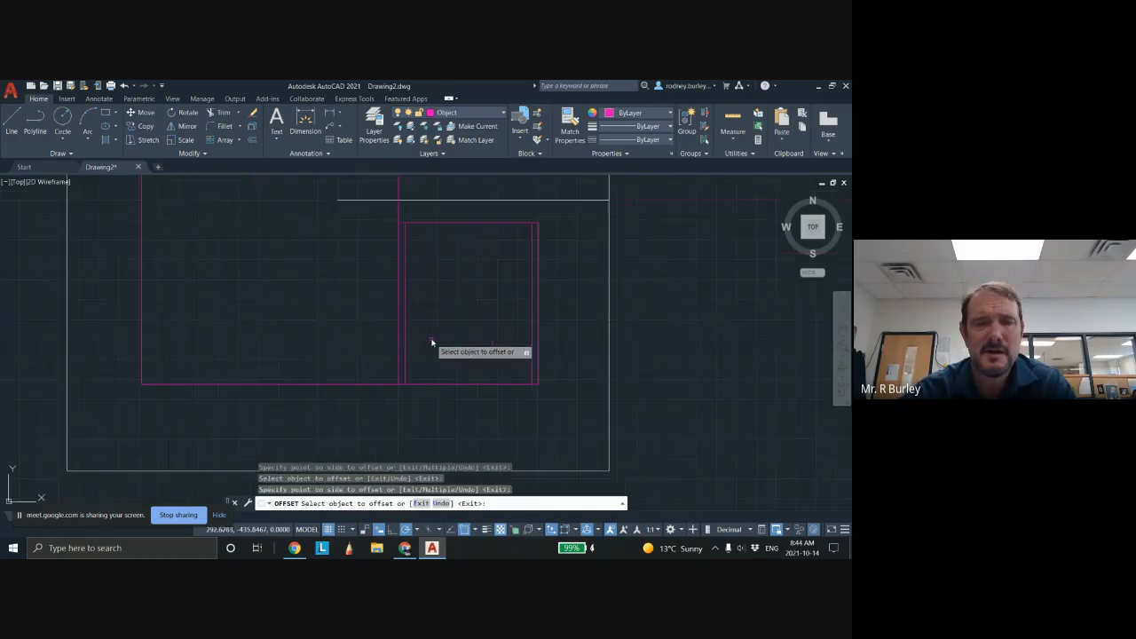
Try offsetting the bottom line 500 units upward
{"action": "left_click", "coordinate": [12, 124]}
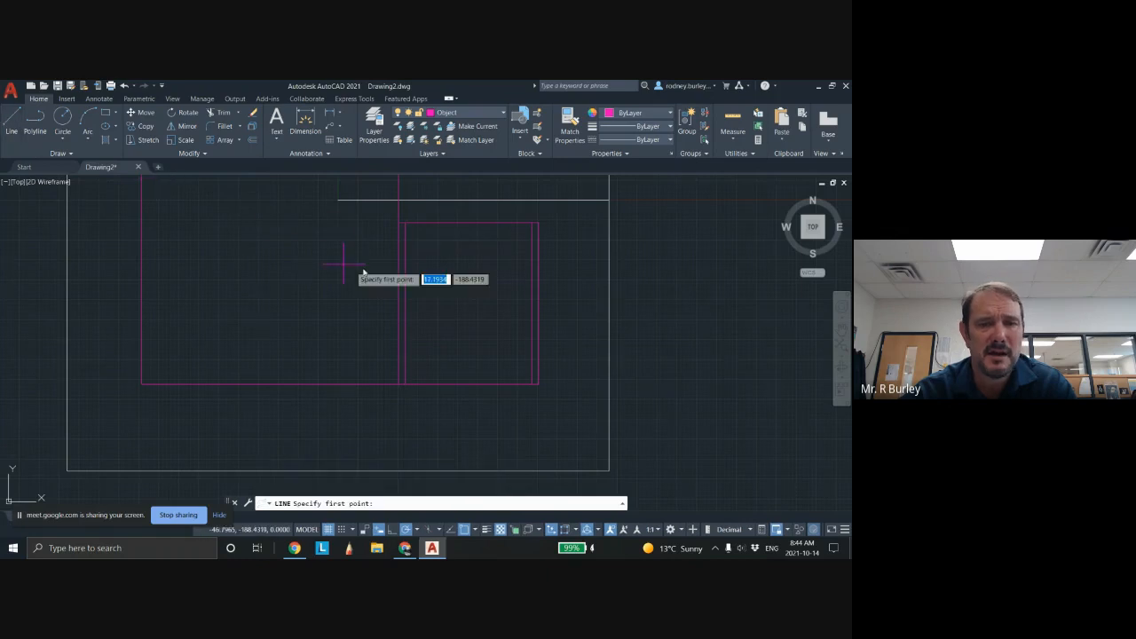
{"action": "left_click", "coordinate": [12, 124]}
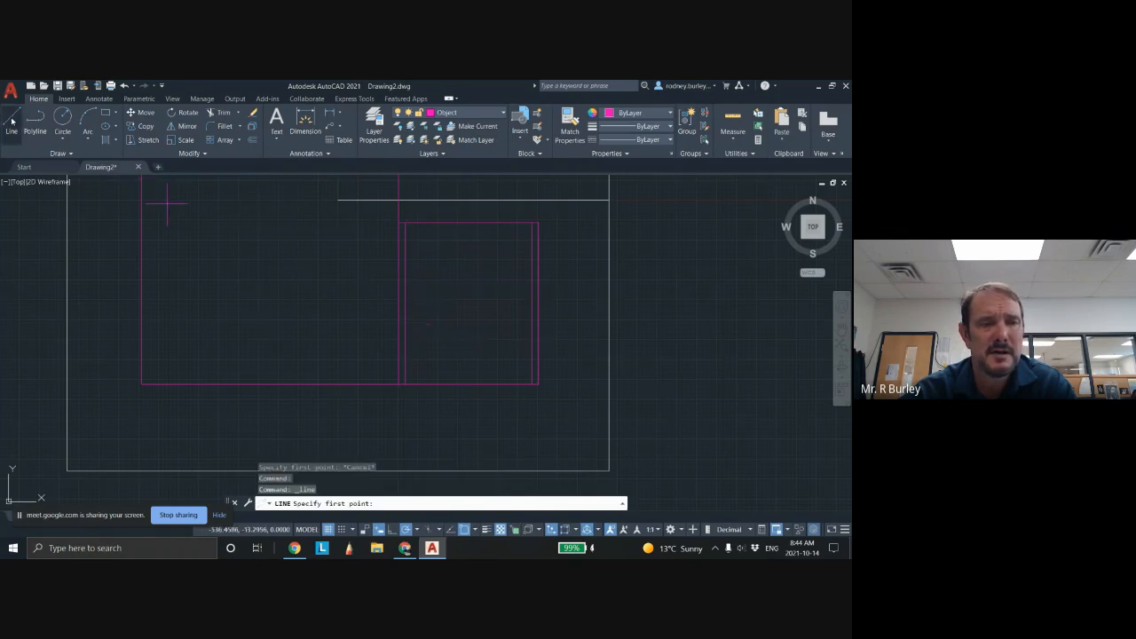
{"action": "left_click", "coordinate": [253, 141]}
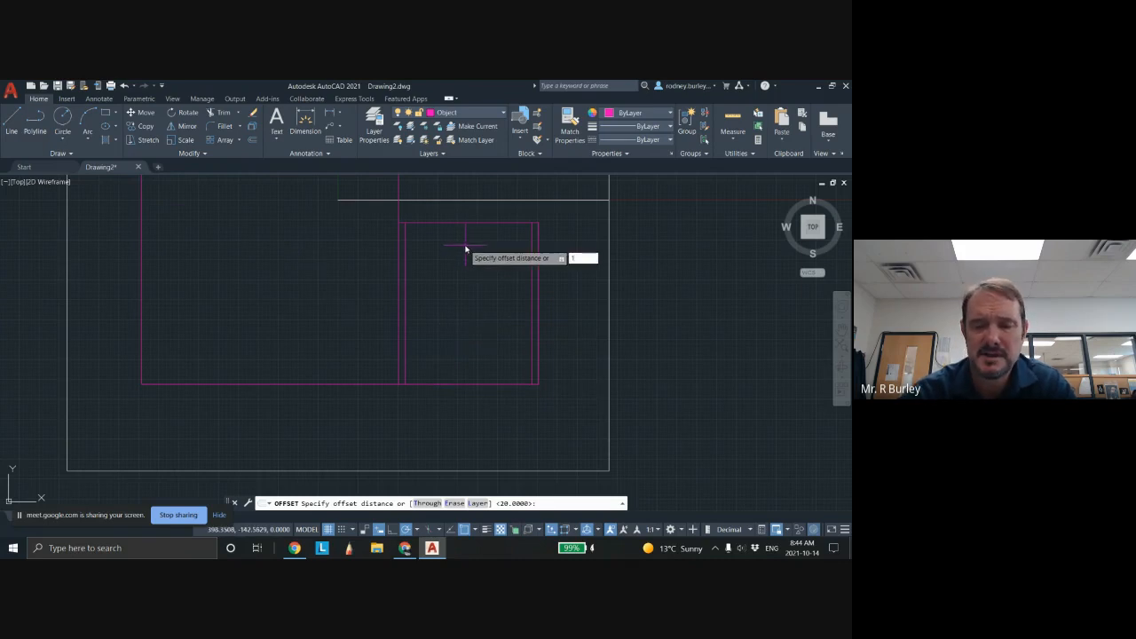
{"action": "type", "text": "500"}
{"action": "key", "text": "Return"}
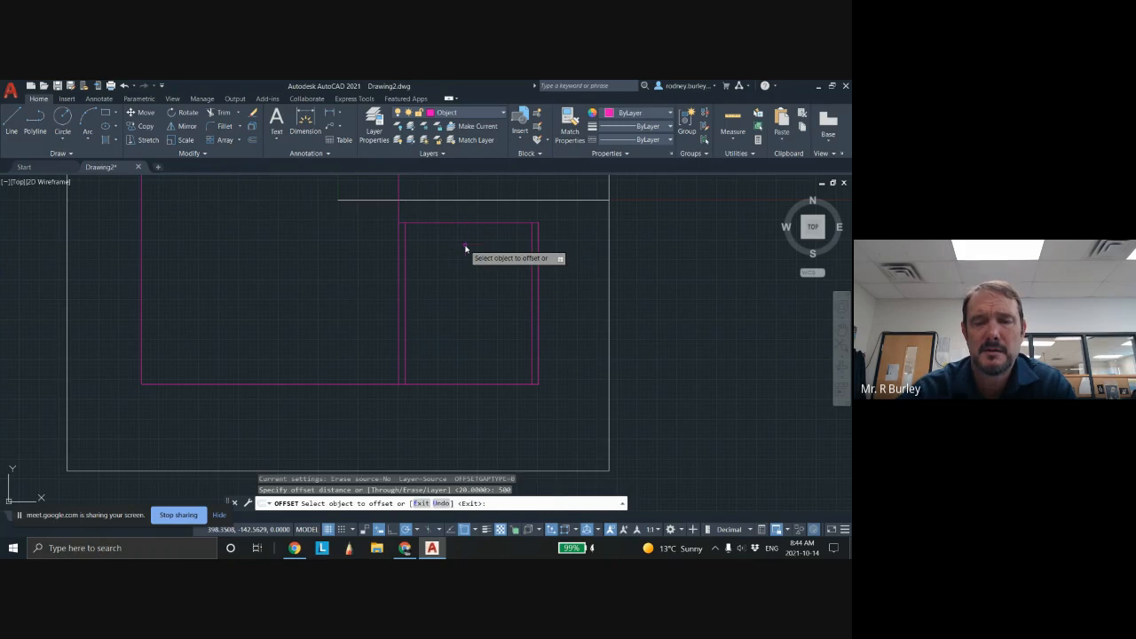
{"action": "left_click", "coordinate": [470, 384]}
{"action": "left_click", "coordinate": [472, 322]}
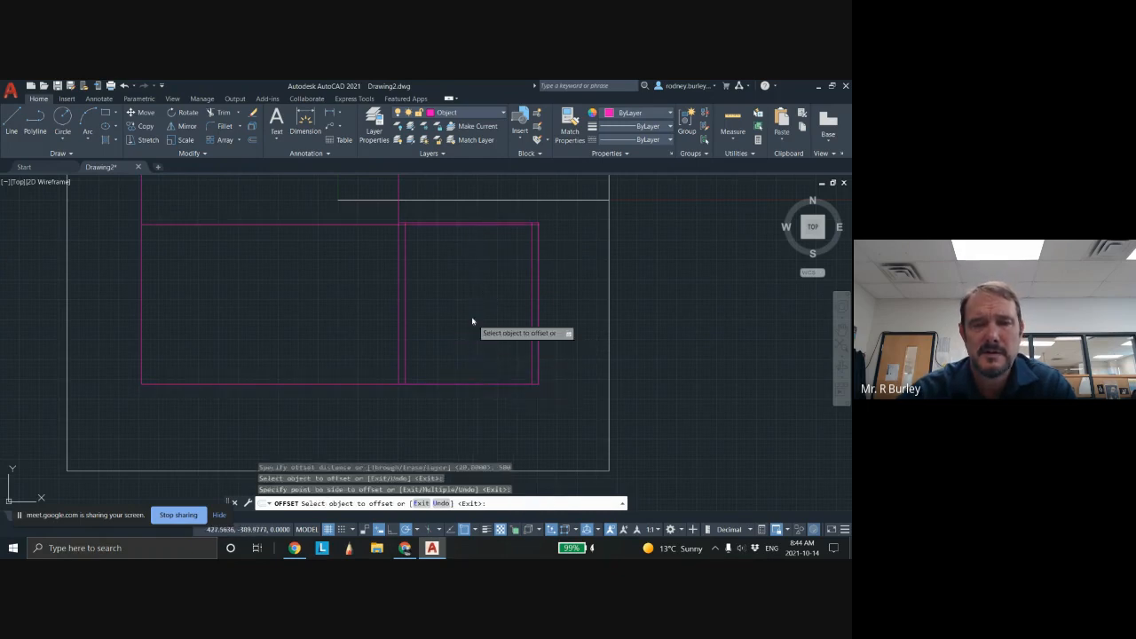
Cancel the Offset command and delete the 500-unit offset copy of the bottom line
{"action": "left_click", "coordinate": [353, 224]}
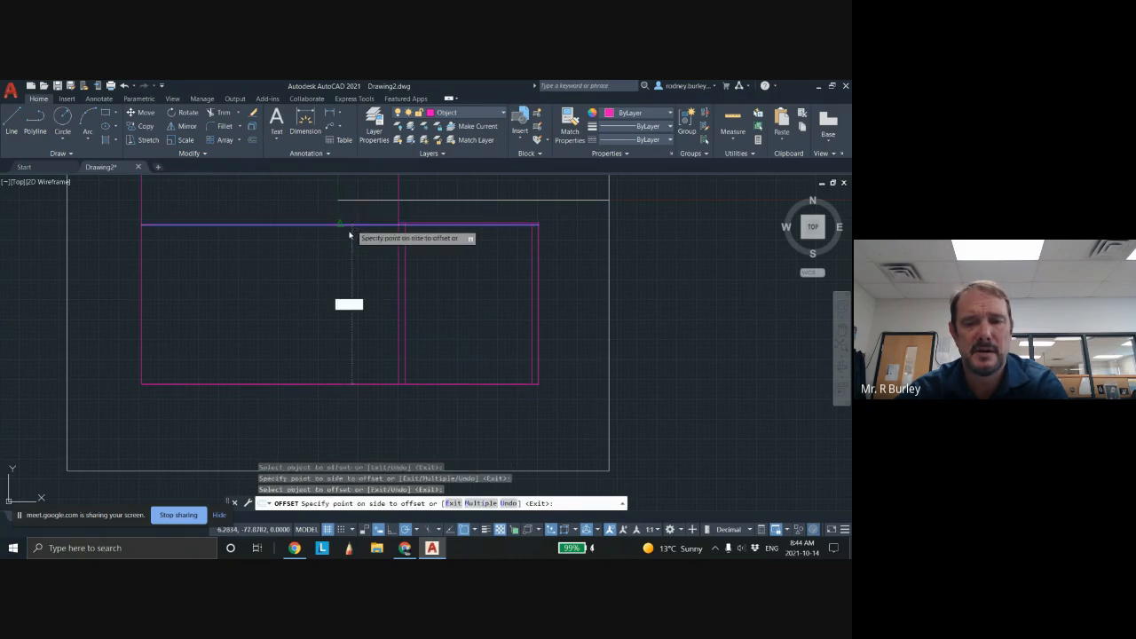
{"action": "key", "text": "Escape"}
{"action": "key", "text": "Escape"}
{"action": "key", "text": "Escape"}
{"action": "left_click", "coordinate": [348, 224]}
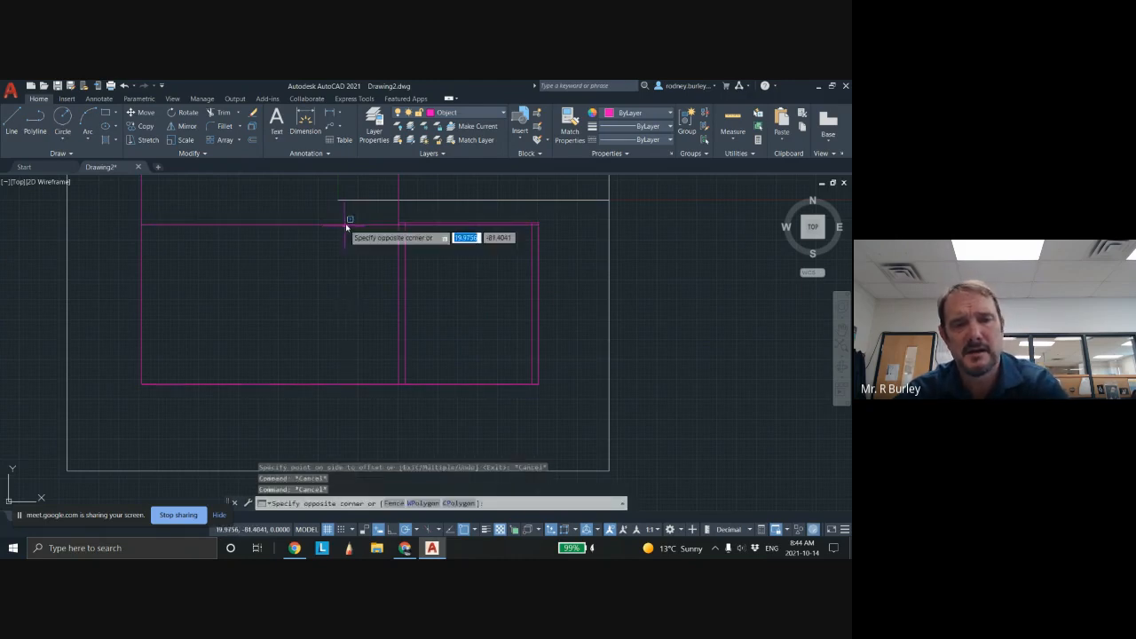
{"action": "left_click", "coordinate": [343, 229]}
{"action": "key", "text": "Delete"}
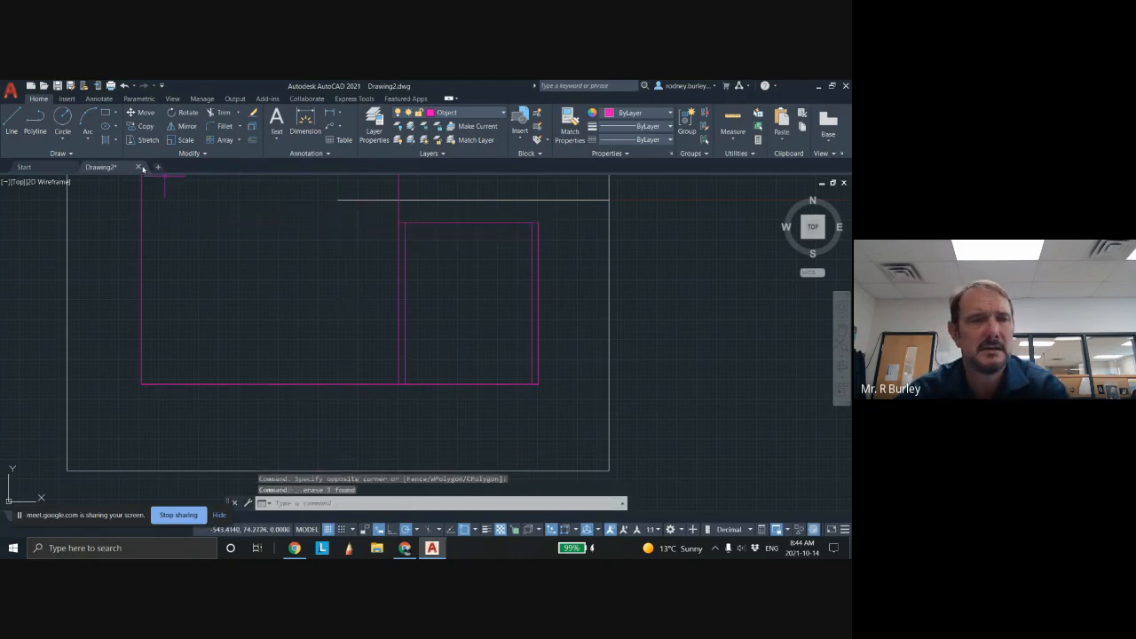
Offset the shared bottom line 300 units upward across the small box
{"action": "left_click", "coordinate": [254, 140]}
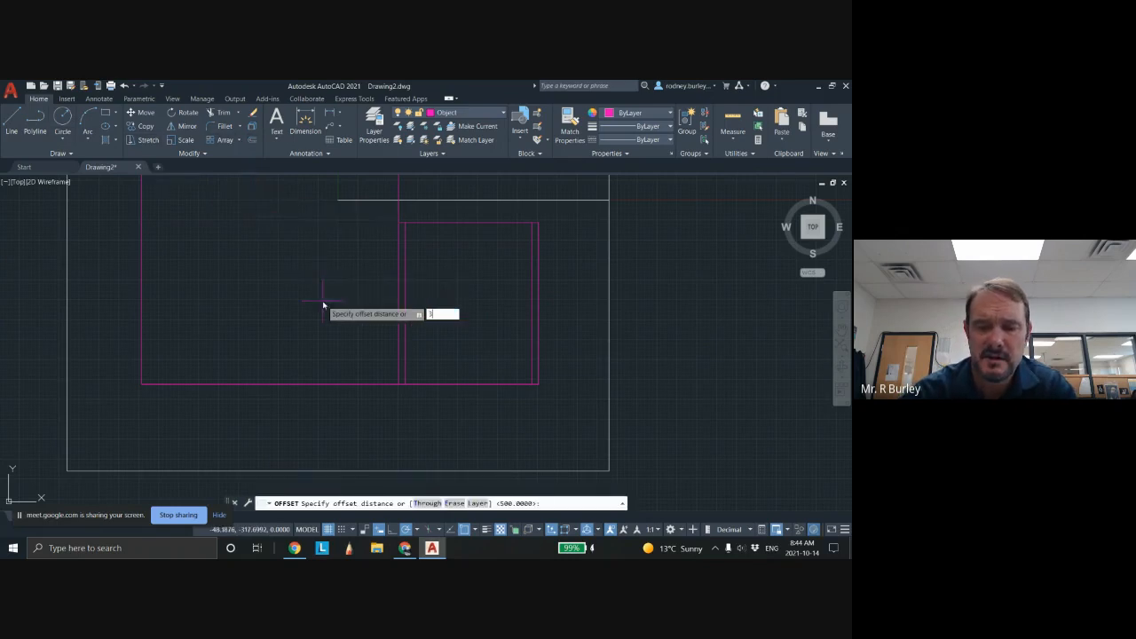
{"action": "type", "text": "300"}
{"action": "key", "text": "Return"}
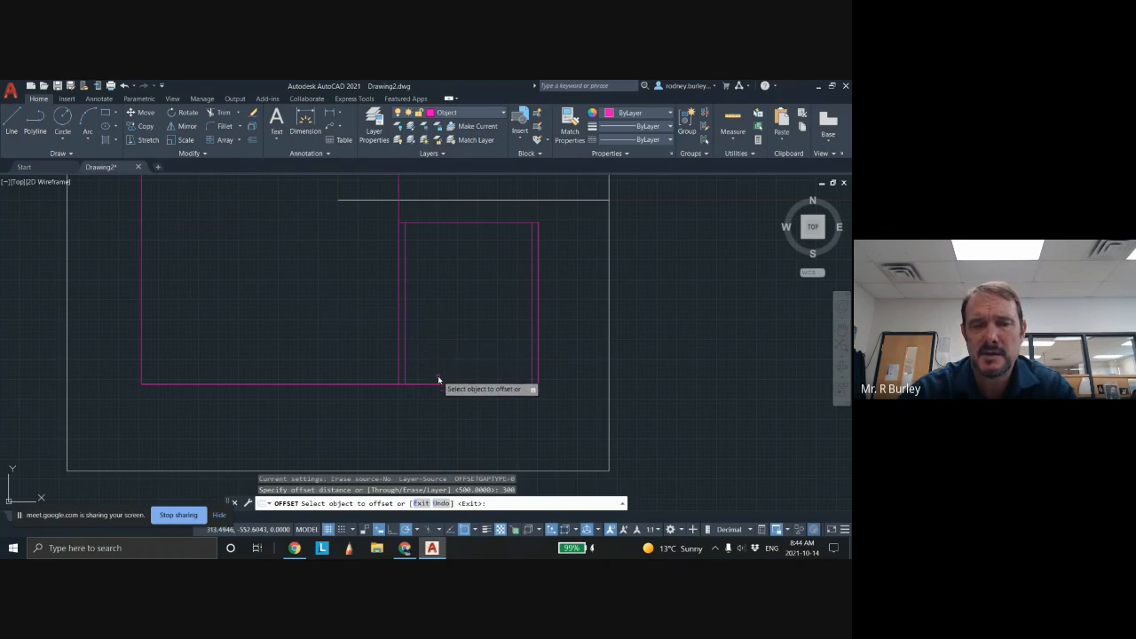
{"action": "left_click", "coordinate": [438, 382]}
{"action": "left_click", "coordinate": [449, 322]}
{"action": "scroll", "coordinate": [455, 305], "scroll_direction": "up", "scroll_amount": 2}
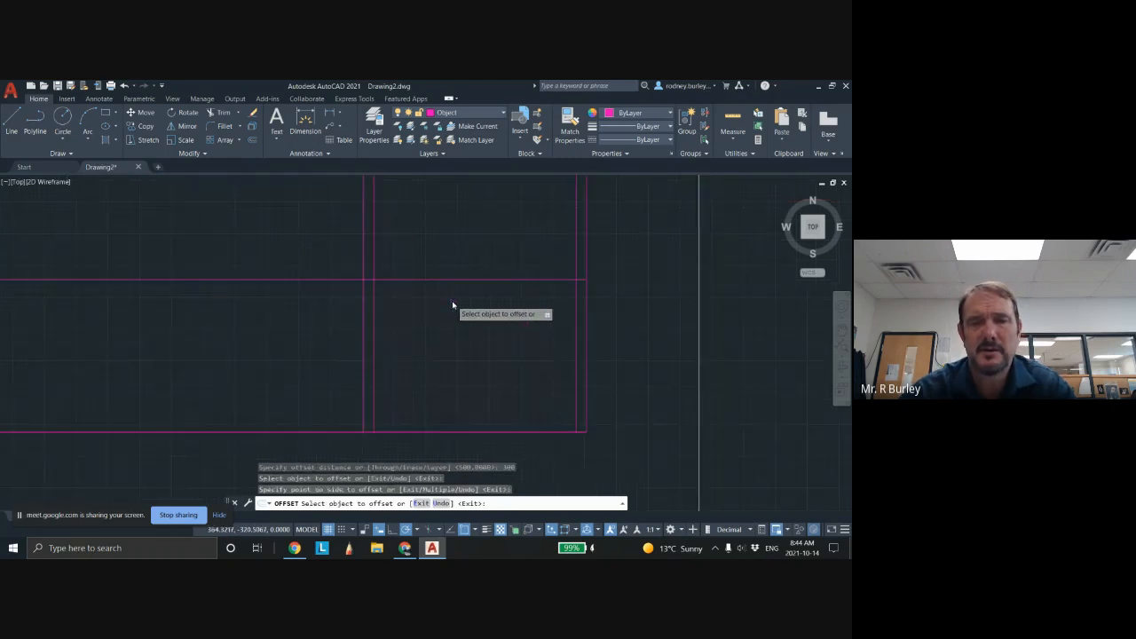
{"action": "scroll", "coordinate": [449, 293], "scroll_direction": "down", "scroll_amount": 3}
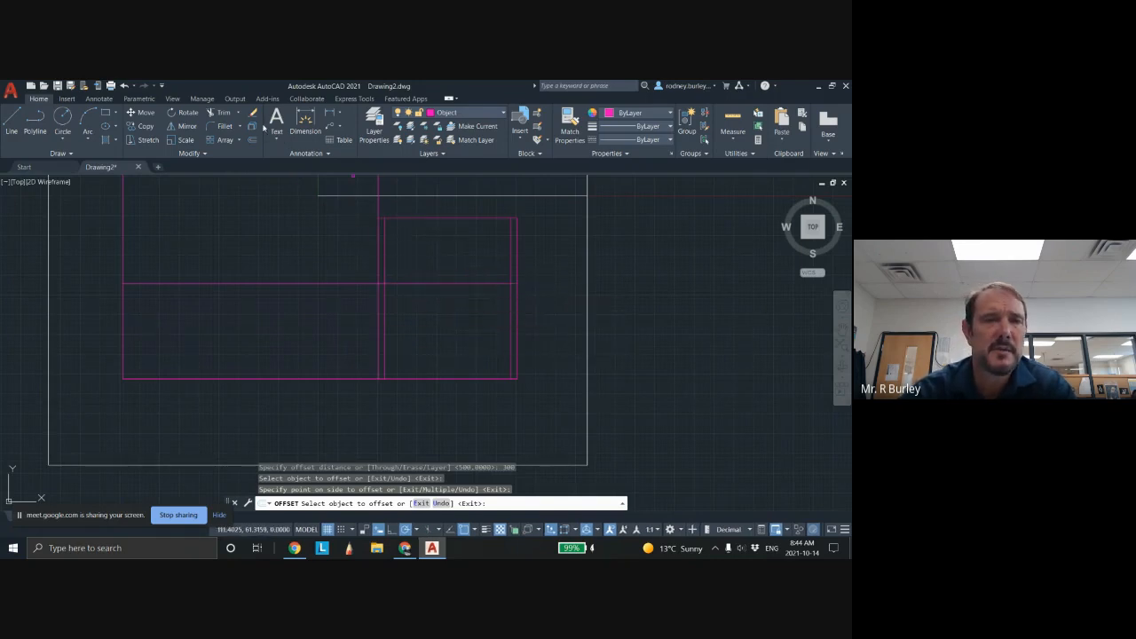
Trim the new horizontal line outside the two inner verticals, and trim those verticals above it, leaving a smaller box
{"action": "left_click", "coordinate": [221, 113]}
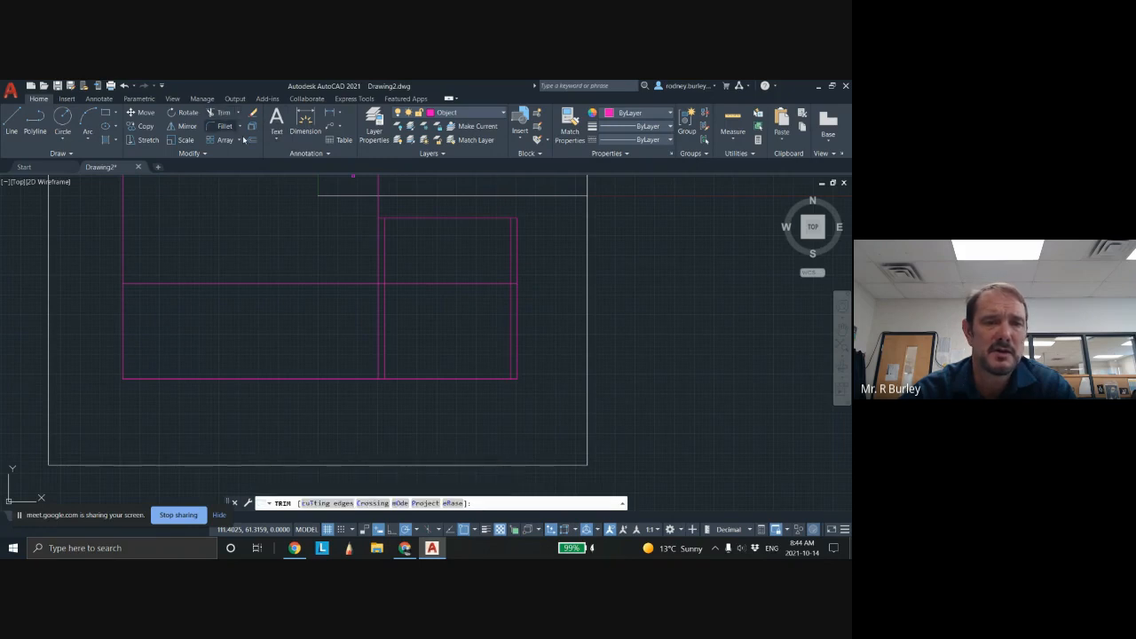
{"action": "left_click", "coordinate": [300, 284]}
{"action": "left_click", "coordinate": [383, 258]}
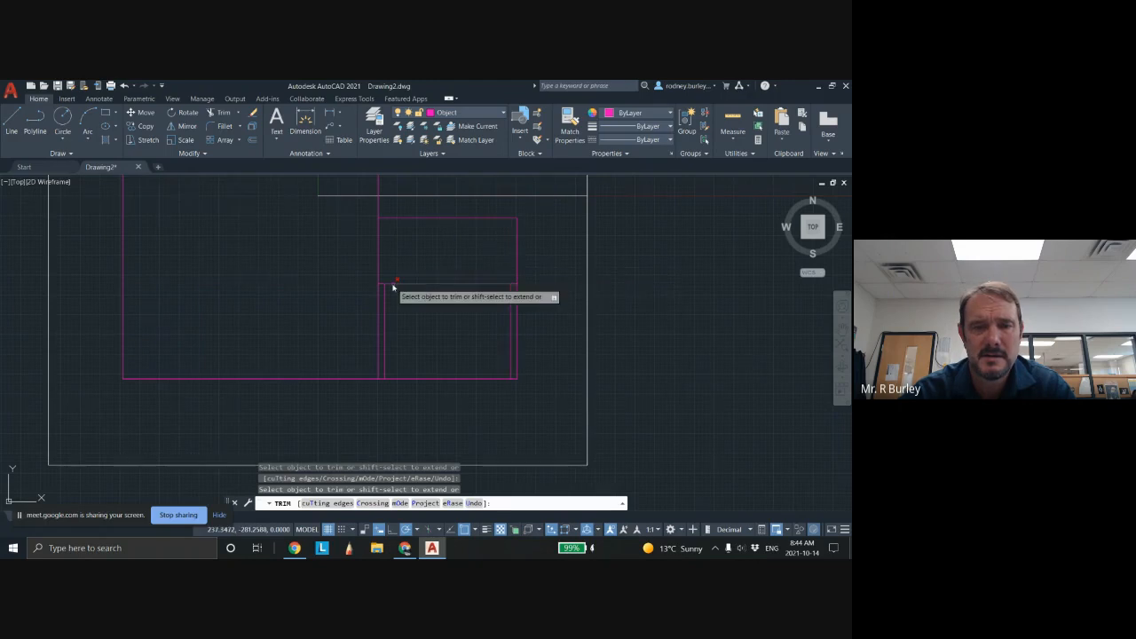
{"action": "scroll", "coordinate": [386, 286], "scroll_direction": "up", "scroll_amount": 3}
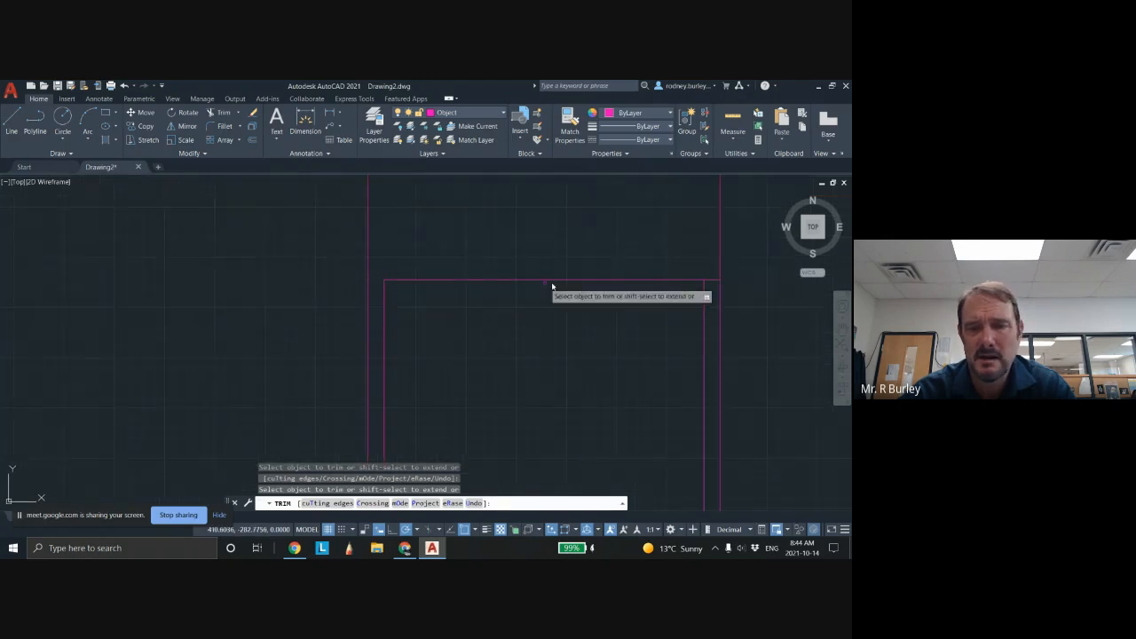
{"action": "scroll", "coordinate": [619, 302], "scroll_direction": "down", "scroll_amount": 3}
{"action": "scroll", "coordinate": [619, 302], "scroll_direction": "down", "scroll_amount": 4}
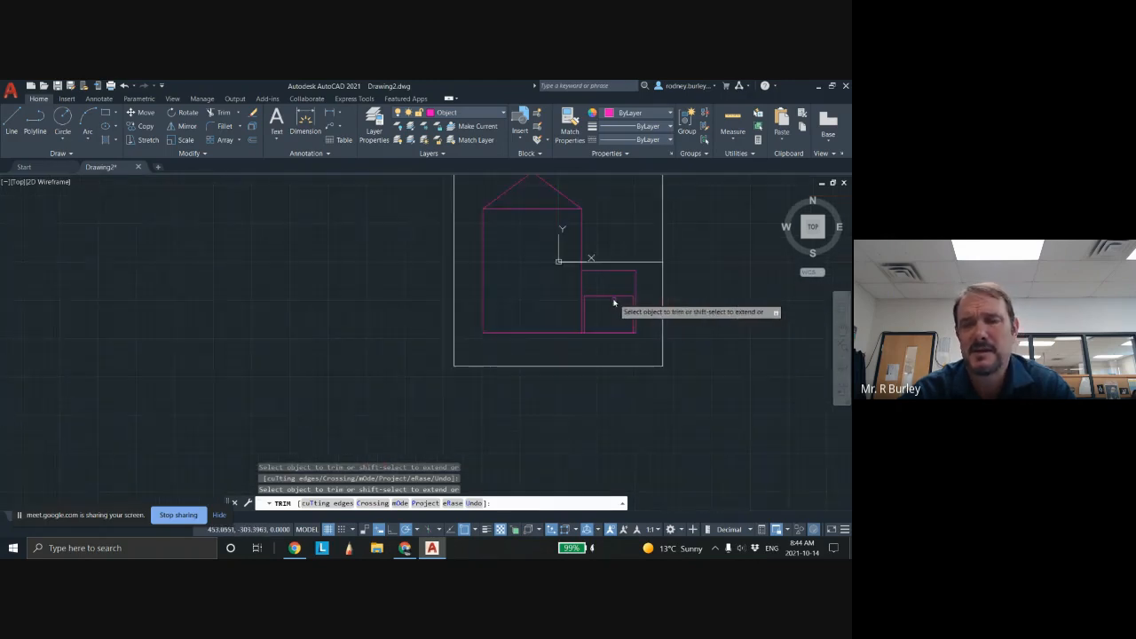
Turn off the Midpoint object snap
{"action": "scroll", "coordinate": [616, 298], "scroll_direction": "up", "scroll_amount": 2}
{"action": "scroll", "coordinate": [637, 295], "scroll_direction": "down", "scroll_amount": 2}
{"action": "middle_click_drag", "start_coordinate": [624, 293], "coordinate": [577, 322]}
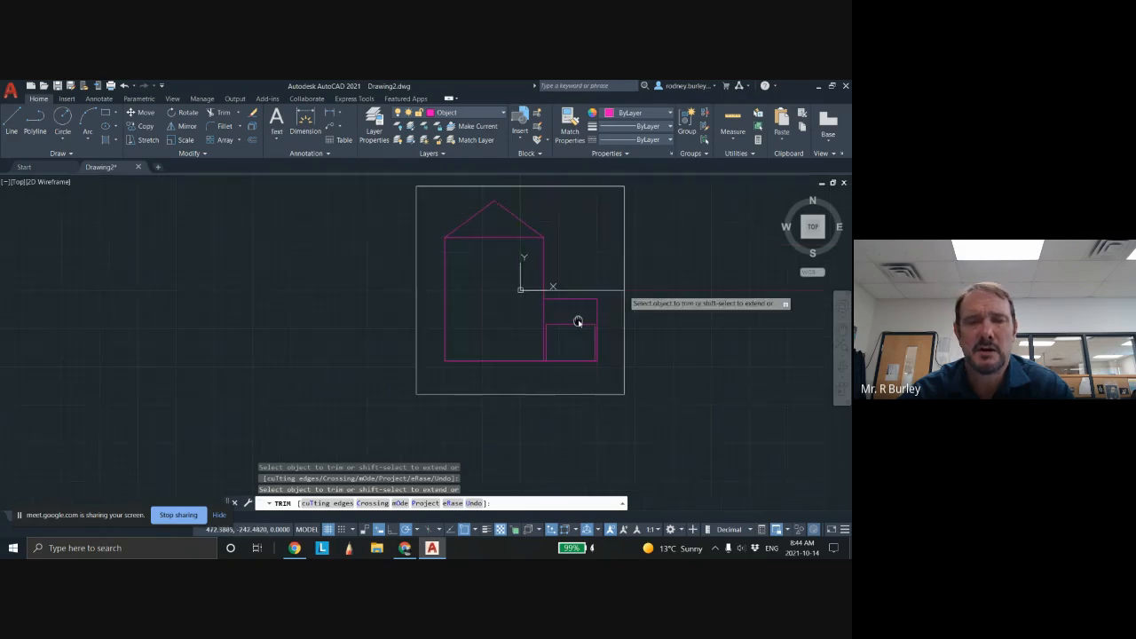
{"action": "scroll", "coordinate": [488, 307], "scroll_direction": "up", "scroll_amount": 2}
{"action": "middle_click_drag", "start_coordinate": [489, 312], "coordinate": [471, 285]}
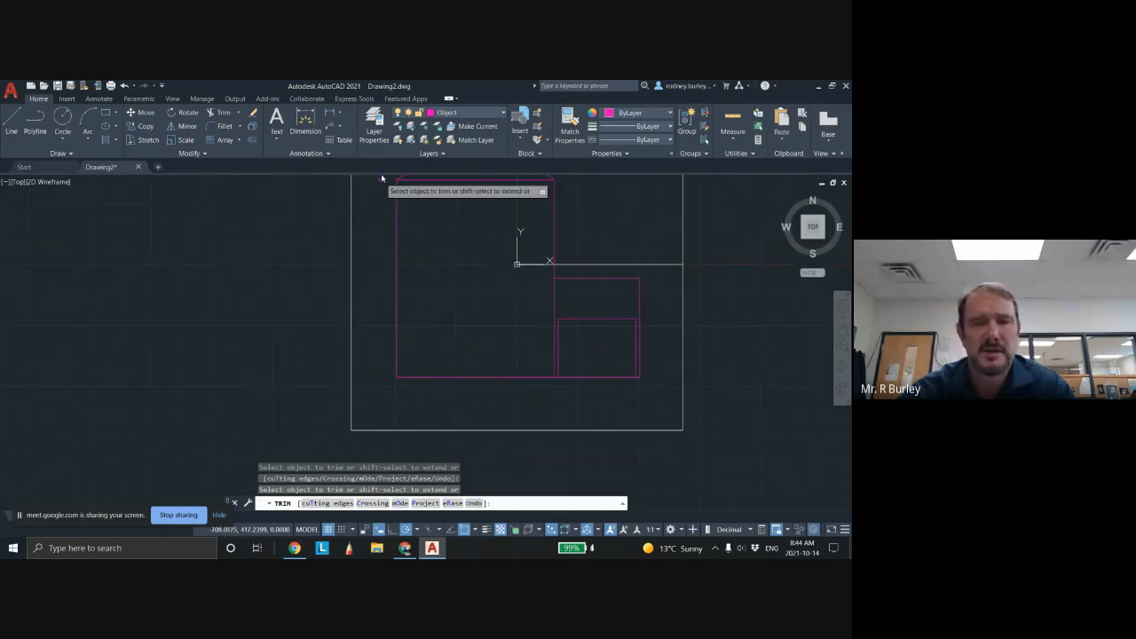
{"action": "left_click", "coordinate": [11, 122]}
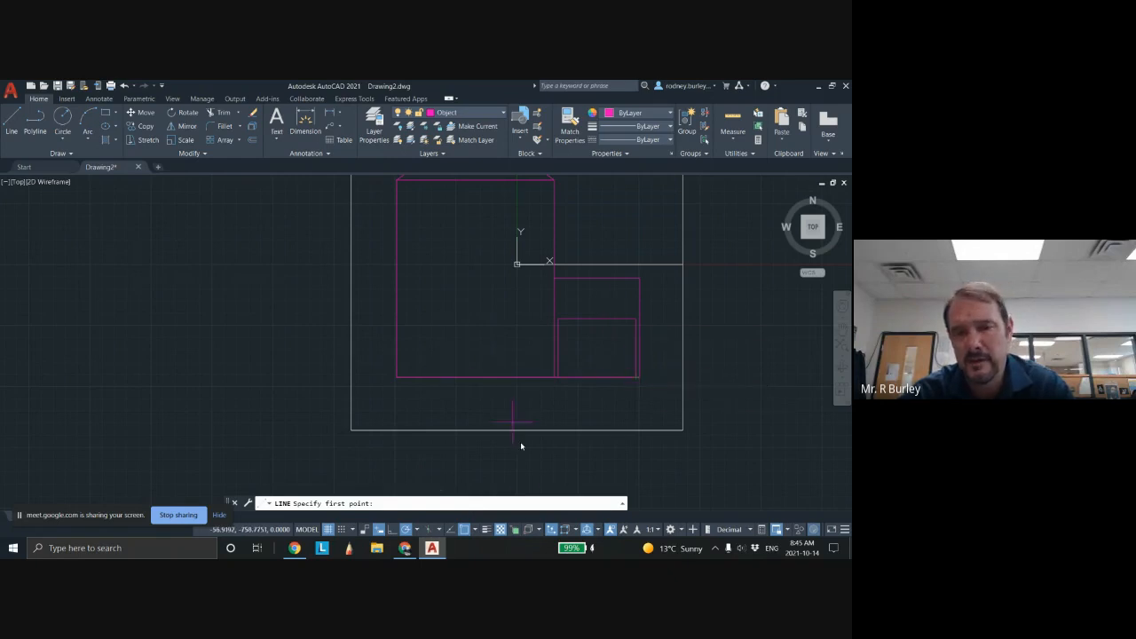
{"action": "left_click", "coordinate": [474, 529]}
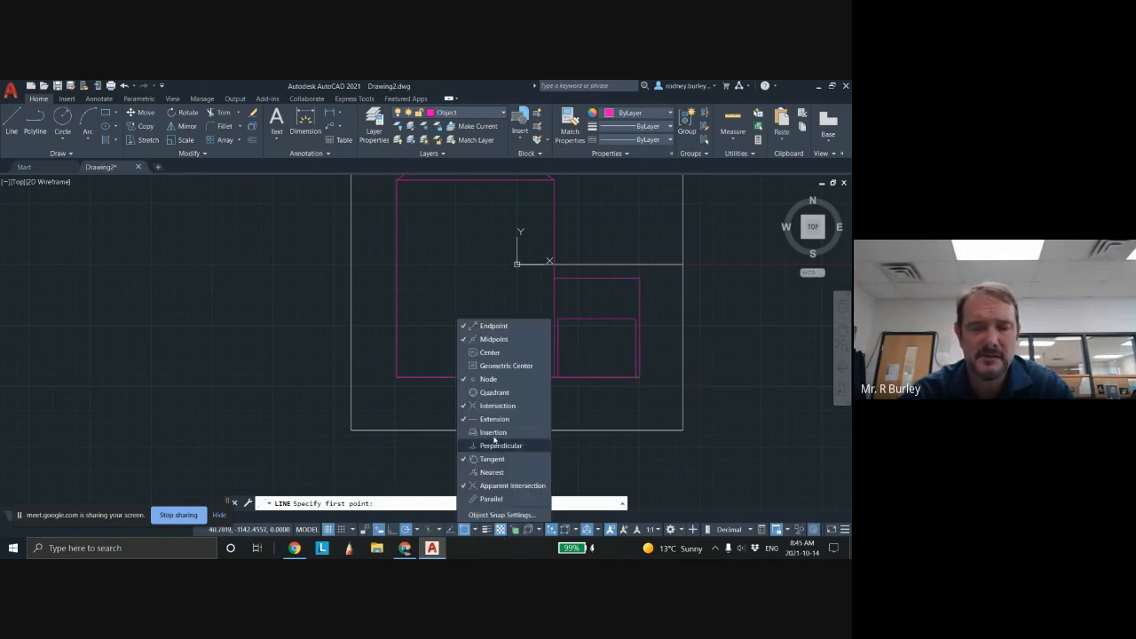
{"action": "left_click", "coordinate": [481, 340]}
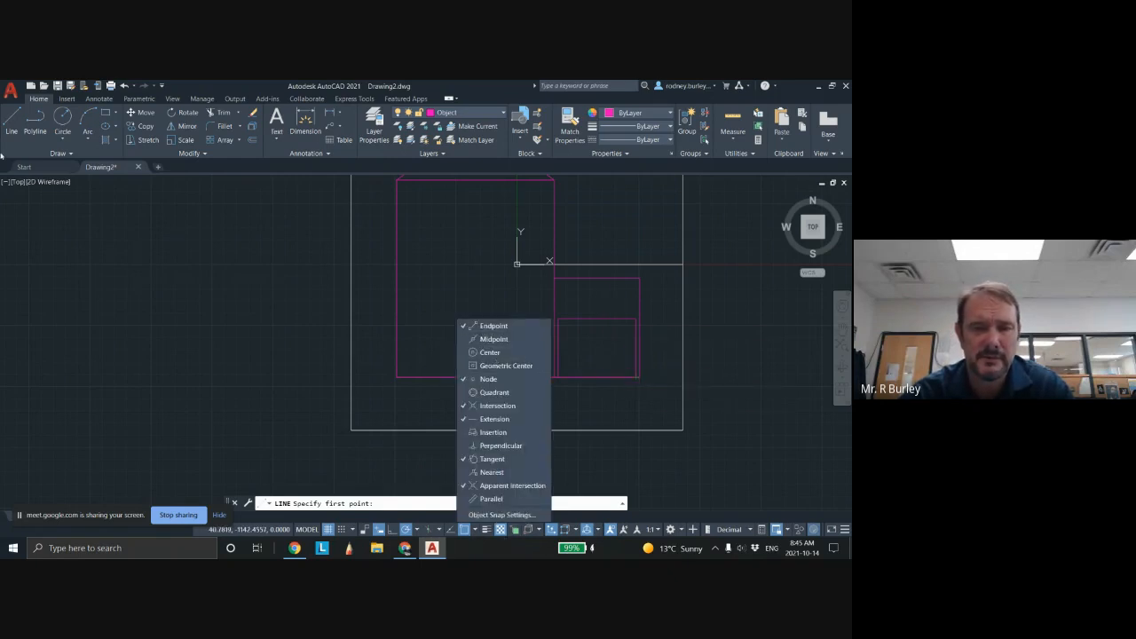
Turn object snap off and draw a three-sided door outline in the main box, with both sides crossing its bottom line
{"action": "left_click", "coordinate": [12, 122]}
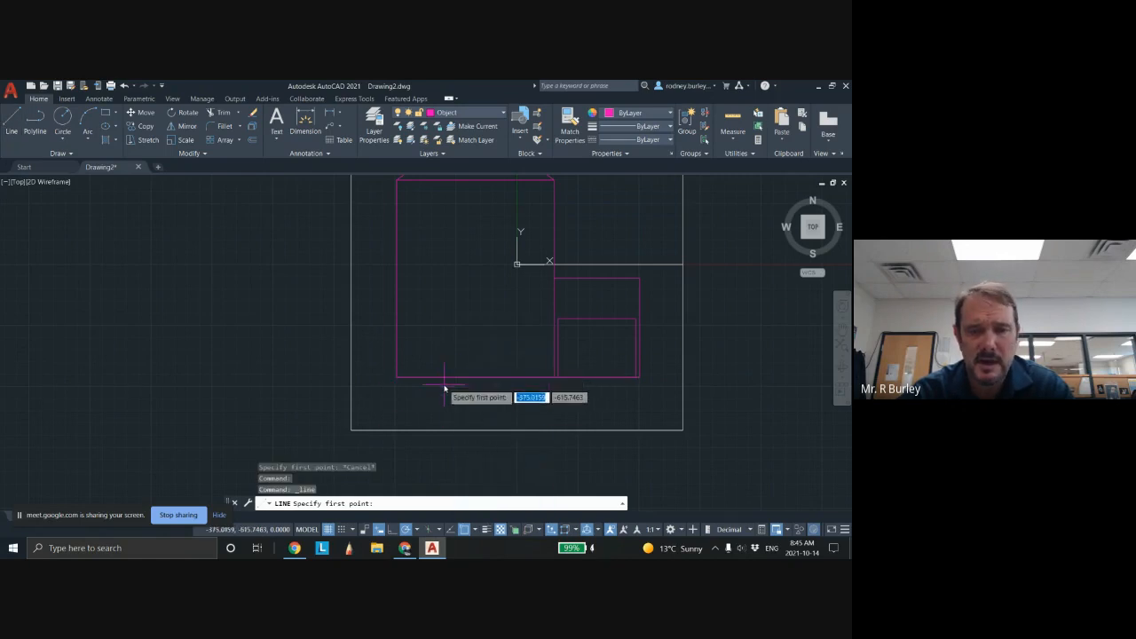
{"action": "scroll", "coordinate": [448, 386], "scroll_direction": "down", "scroll_amount": 1}
{"action": "scroll", "coordinate": [425, 387], "scroll_direction": "up", "scroll_amount": 4}
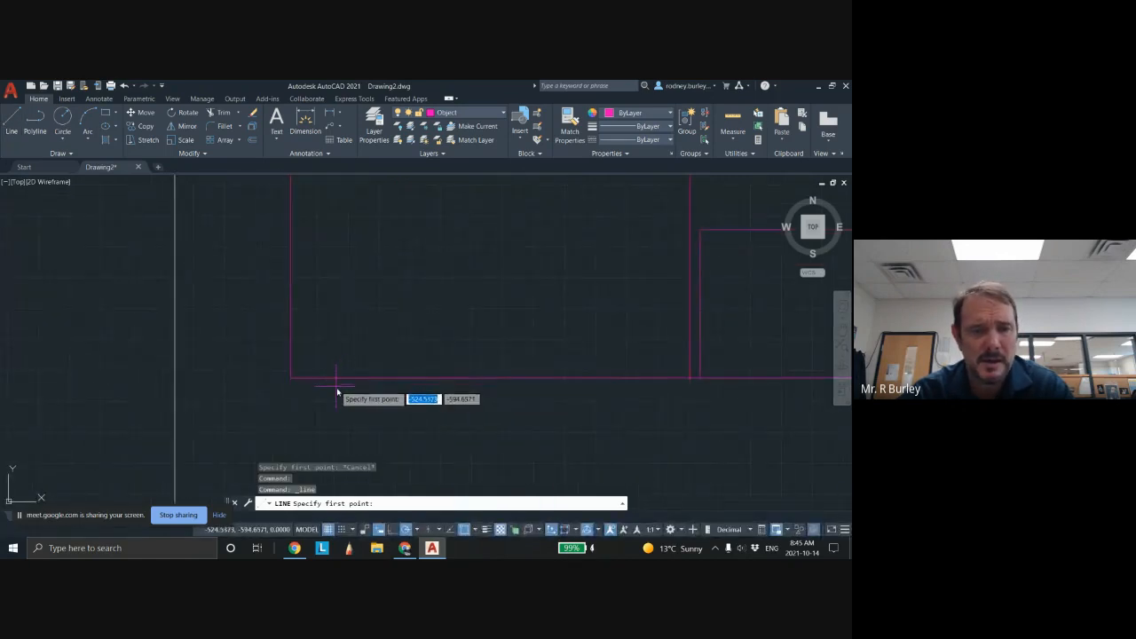
{"action": "left_click", "coordinate": [463, 532]}
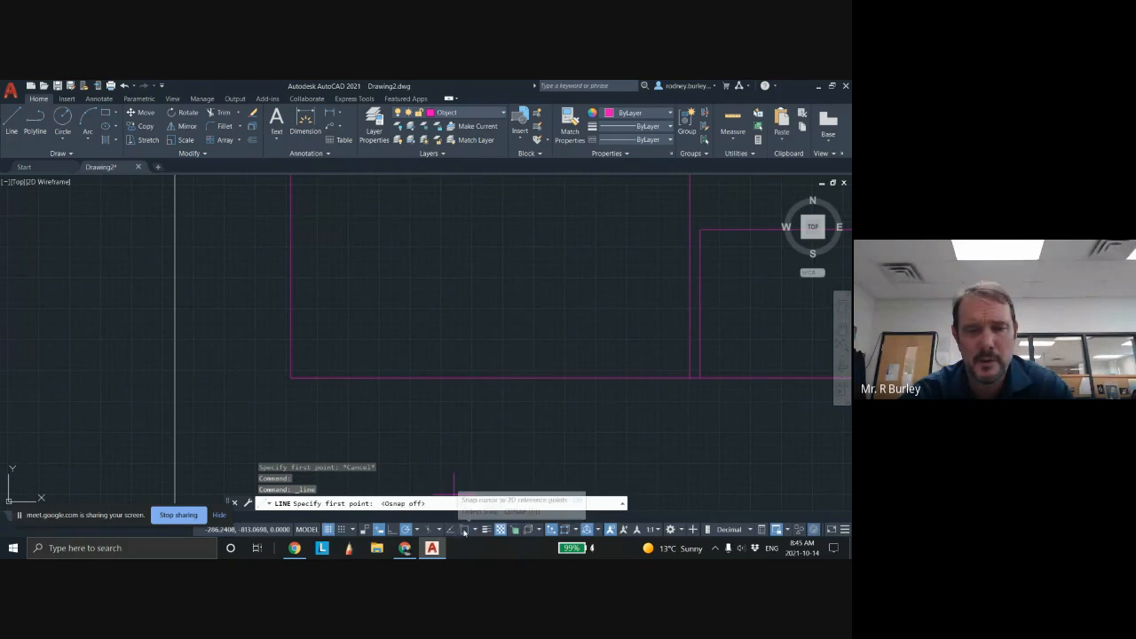
{"action": "left_click", "coordinate": [456, 403]}
{"action": "left_click", "coordinate": [456, 273]}
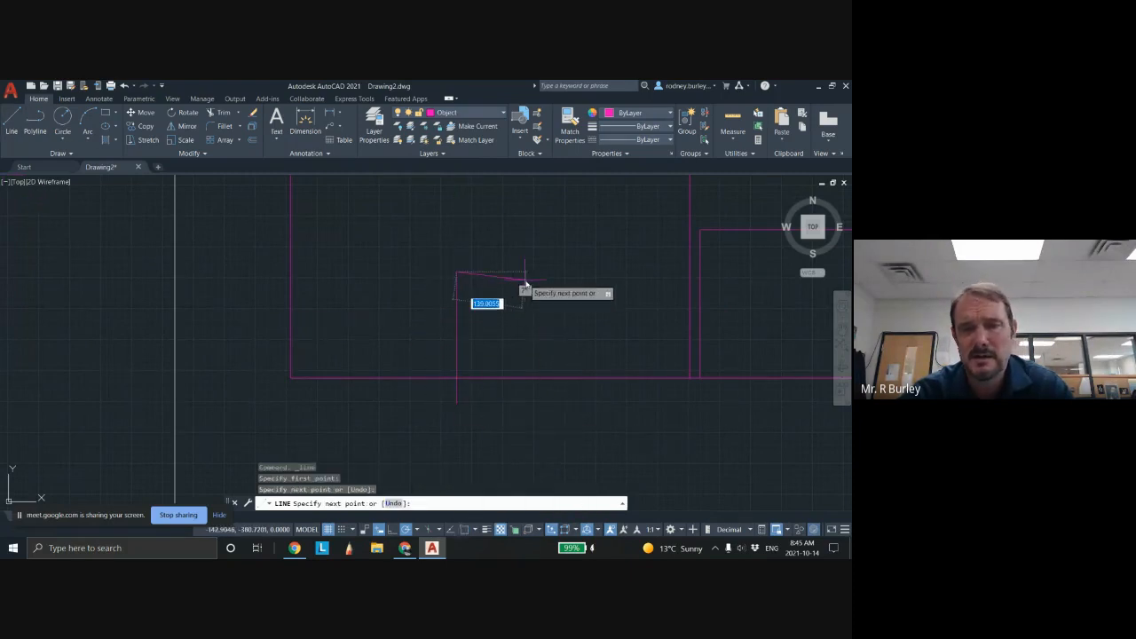
{"action": "left_click", "coordinate": [533, 272]}
{"action": "left_click", "coordinate": [538, 410]}
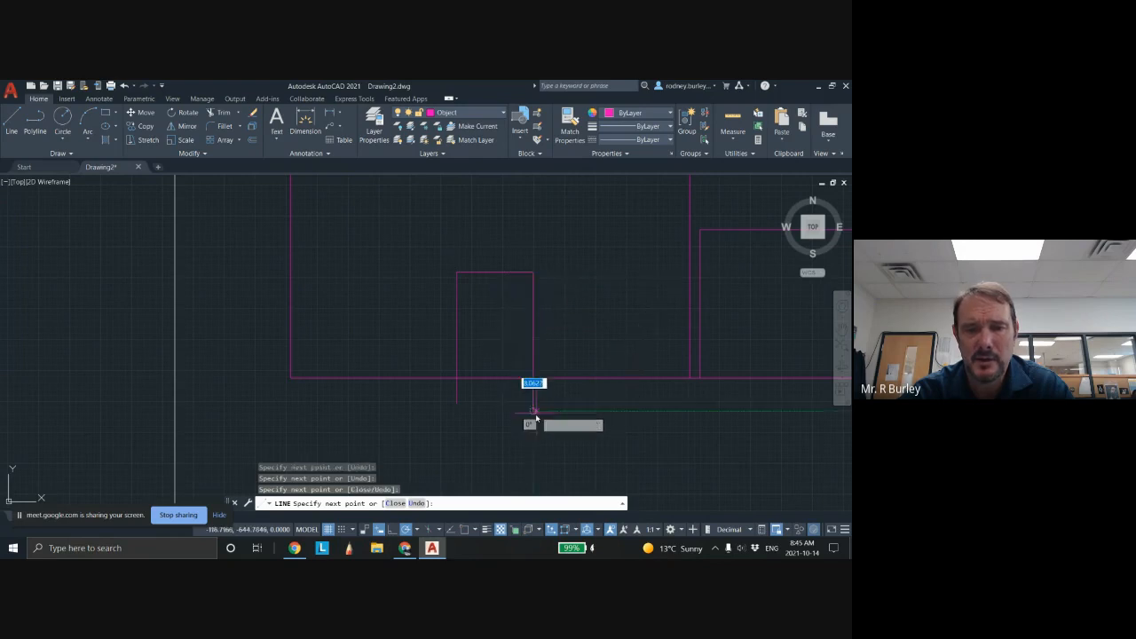
{"action": "key", "text": "Escape"}
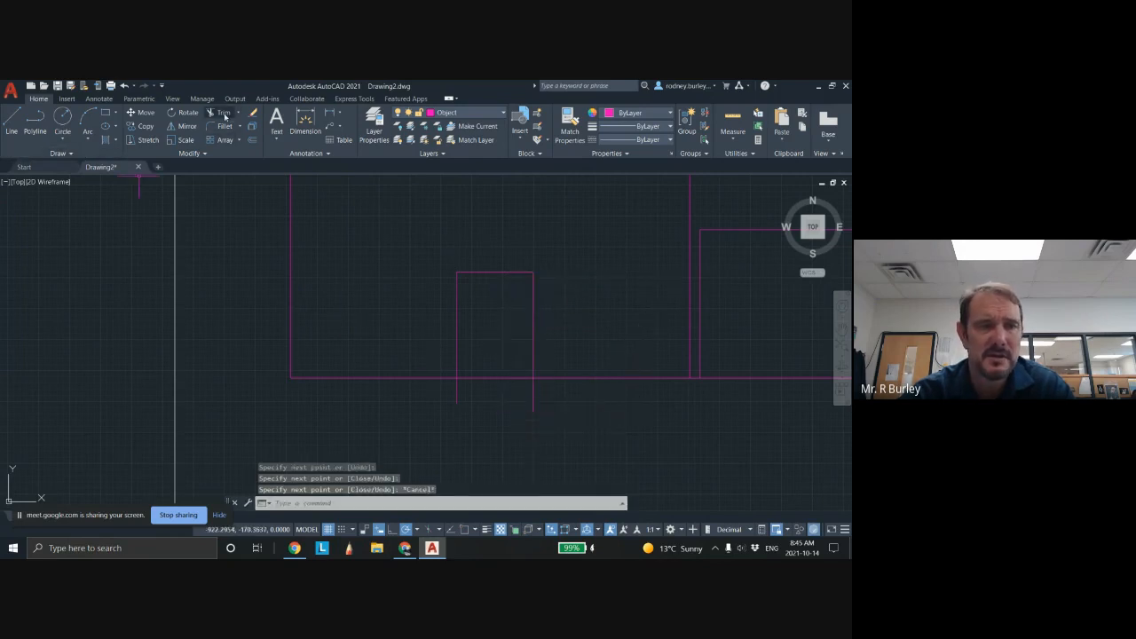
Trim the door's two side lines below the bottom line of the house
{"action": "left_click", "coordinate": [223, 114]}
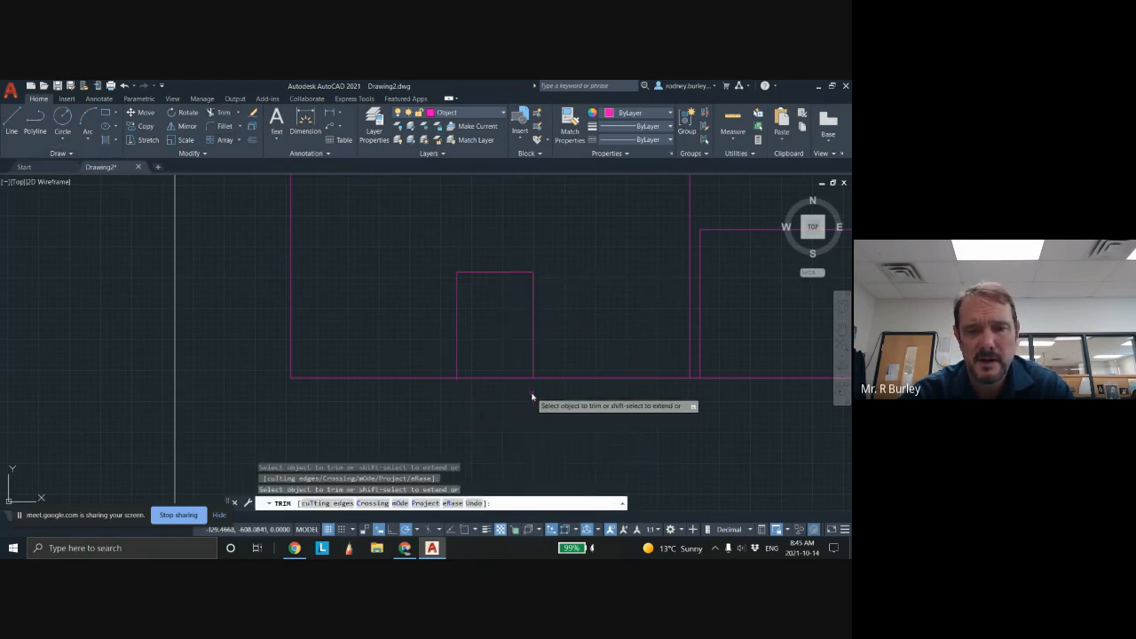
{"action": "scroll", "coordinate": [532, 397], "scroll_direction": "down", "scroll_amount": 4}
{"action": "middle_click_drag", "start_coordinate": [451, 258], "coordinate": [436, 296]}
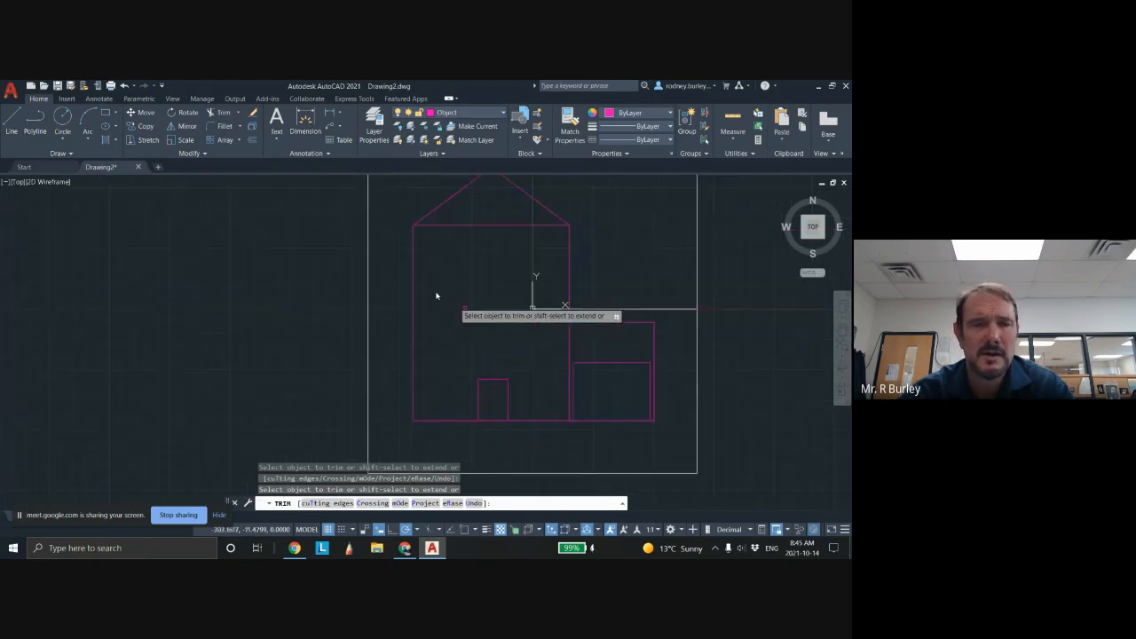
Draw the left and bottom sides of a window in the main box's upper left area, with the bottom about 195 units long
{"action": "left_click", "coordinate": [12, 120]}
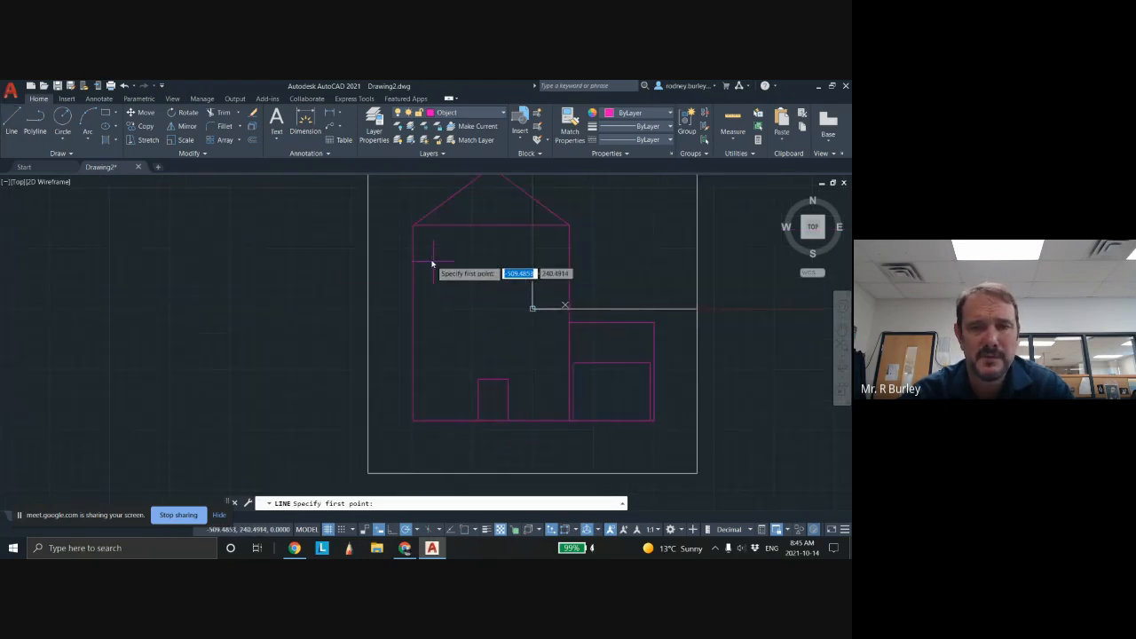
{"action": "left_click", "coordinate": [429, 258]}
{"action": "left_click", "coordinate": [430, 306]}
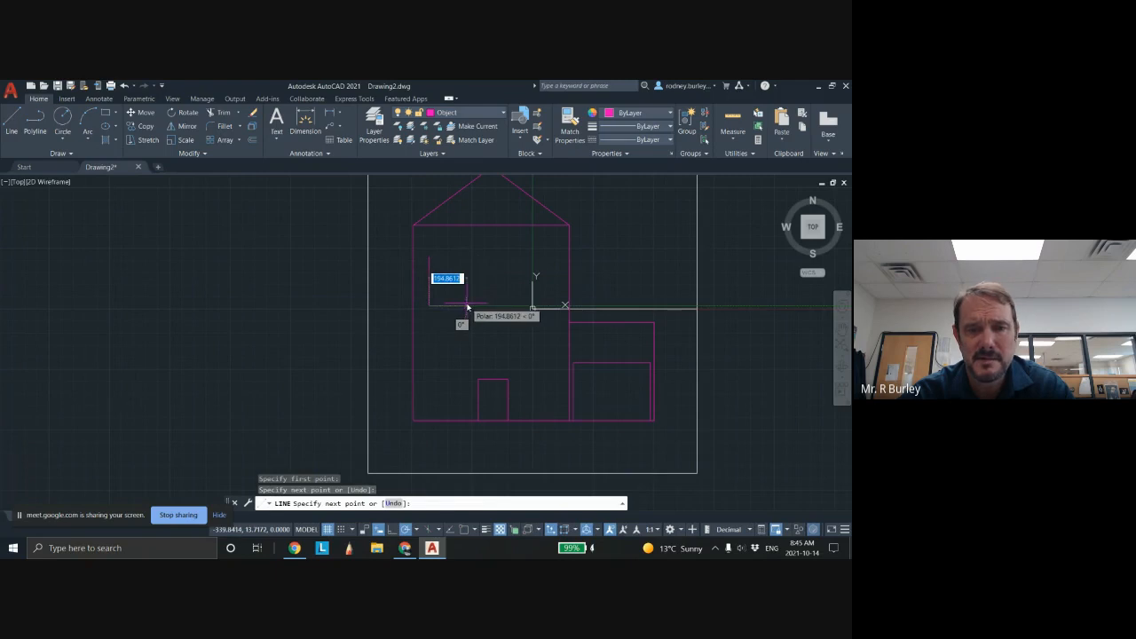
{"action": "left_click", "coordinate": [466, 306]}
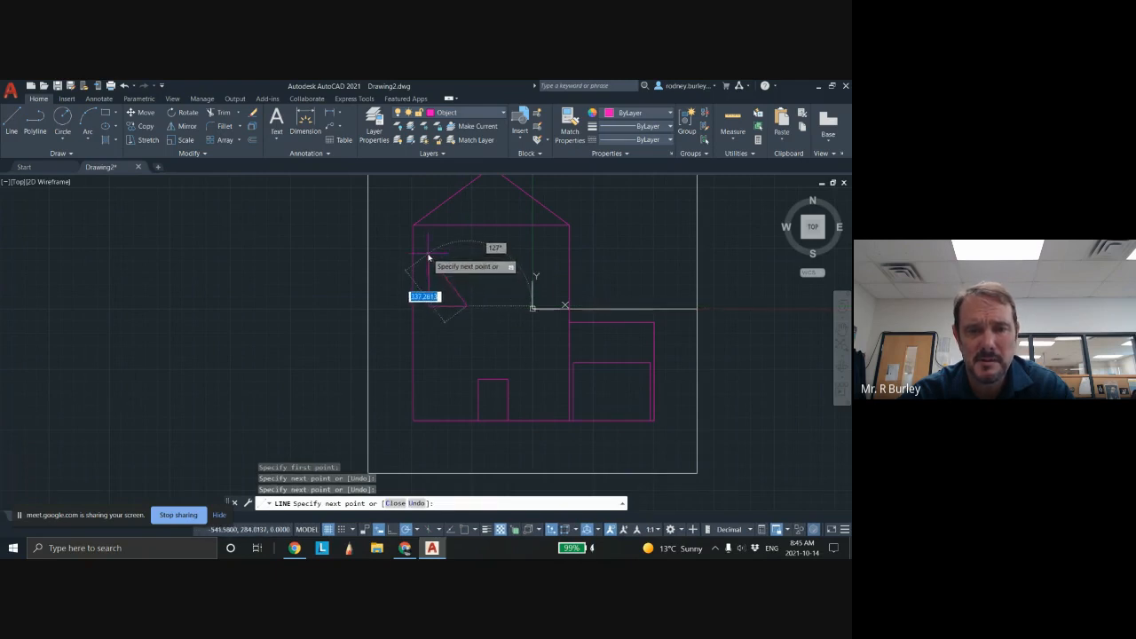
Turn object snap back on and draw the upper window's right side and top, aligned with its existing left line
{"action": "scroll", "coordinate": [428, 258], "scroll_direction": "up", "scroll_amount": 4}
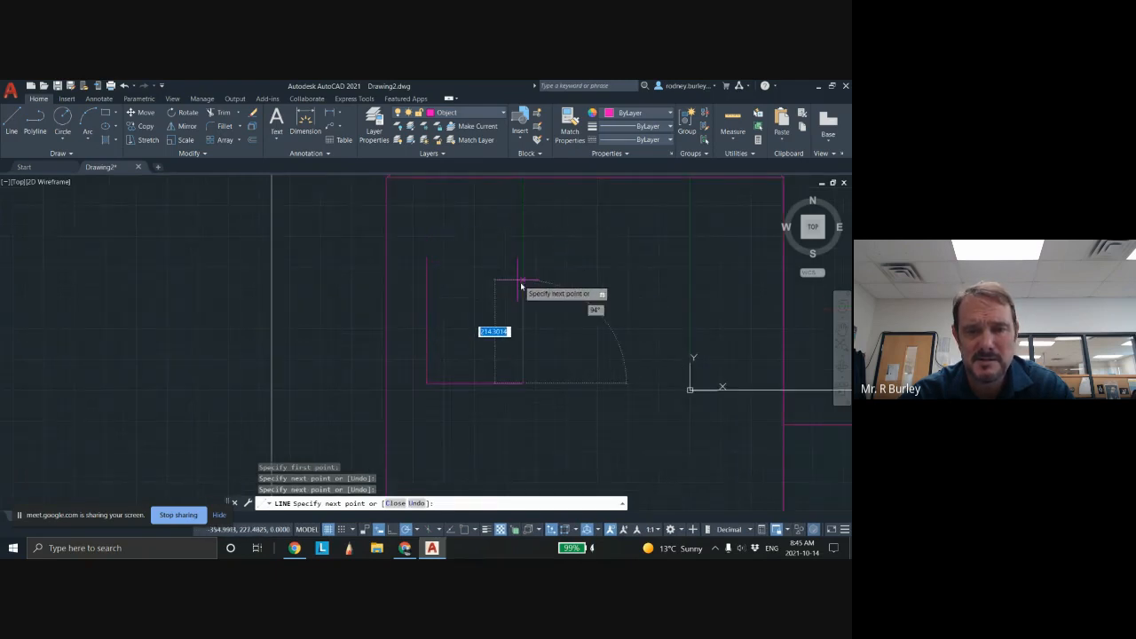
{"action": "left_click", "coordinate": [465, 529]}
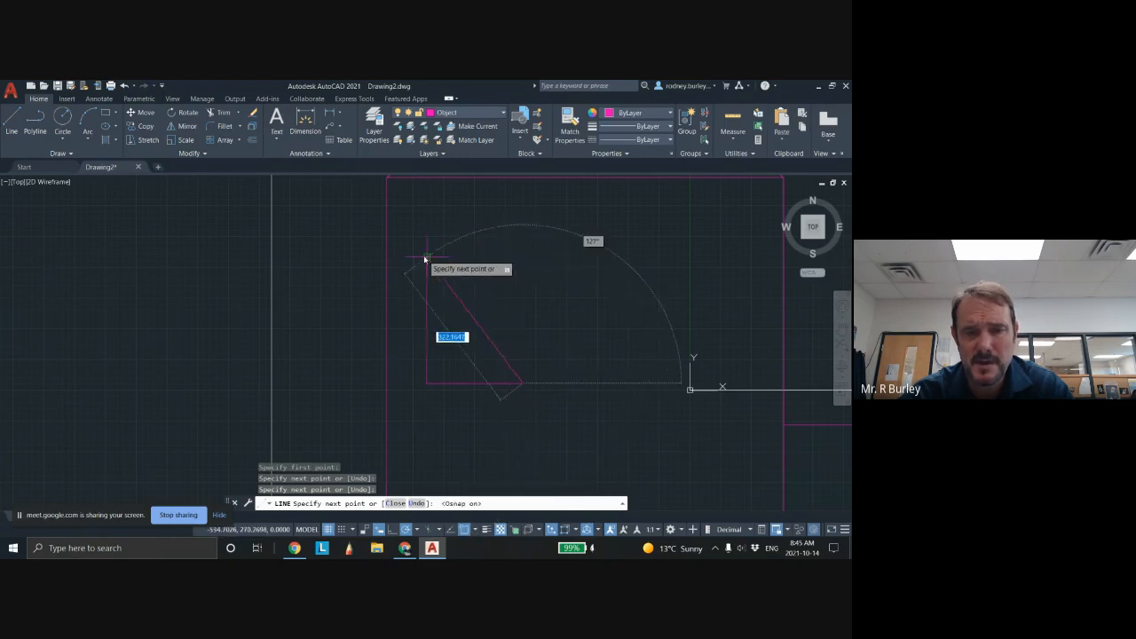
{"action": "left_click", "coordinate": [522, 265]}
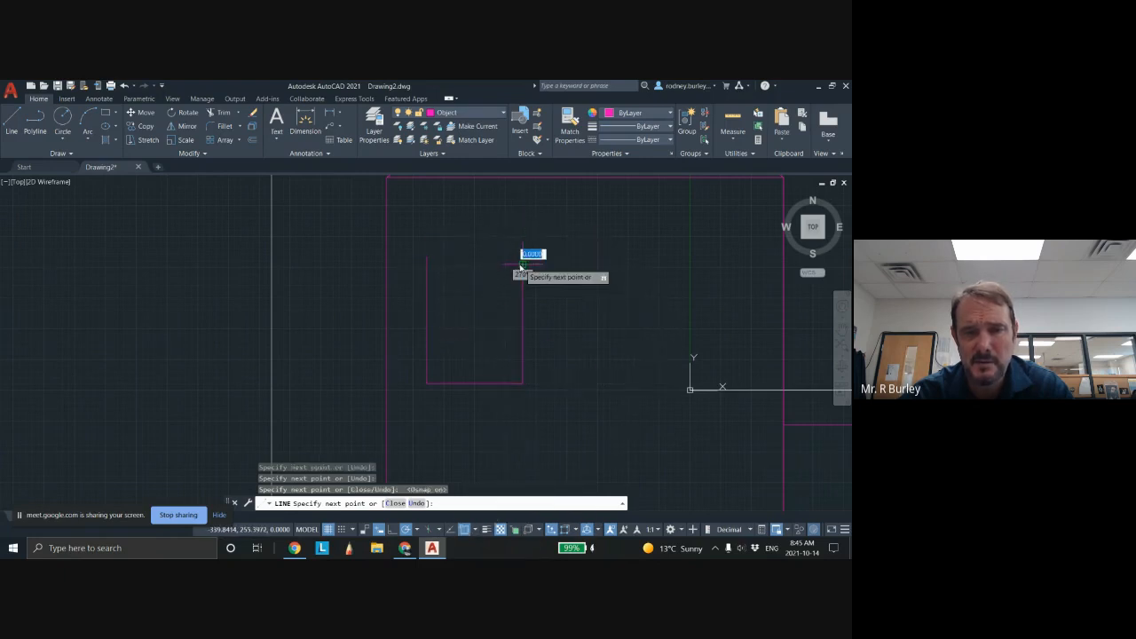
{"action": "left_click", "coordinate": [427, 265]}
{"action": "key", "text": "Escape"}
{"action": "scroll", "coordinate": [489, 289], "scroll_direction": "up", "scroll_amount": 2}
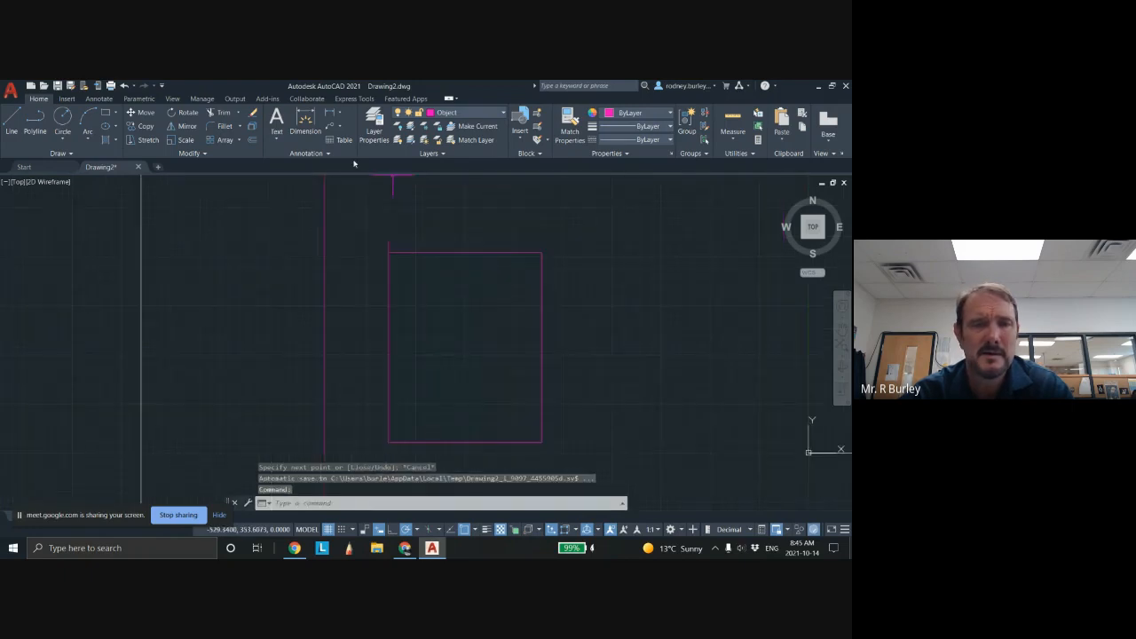
Trim the end of the upper window's left line that sticks out above its top edge
{"action": "left_click", "coordinate": [236, 113]}
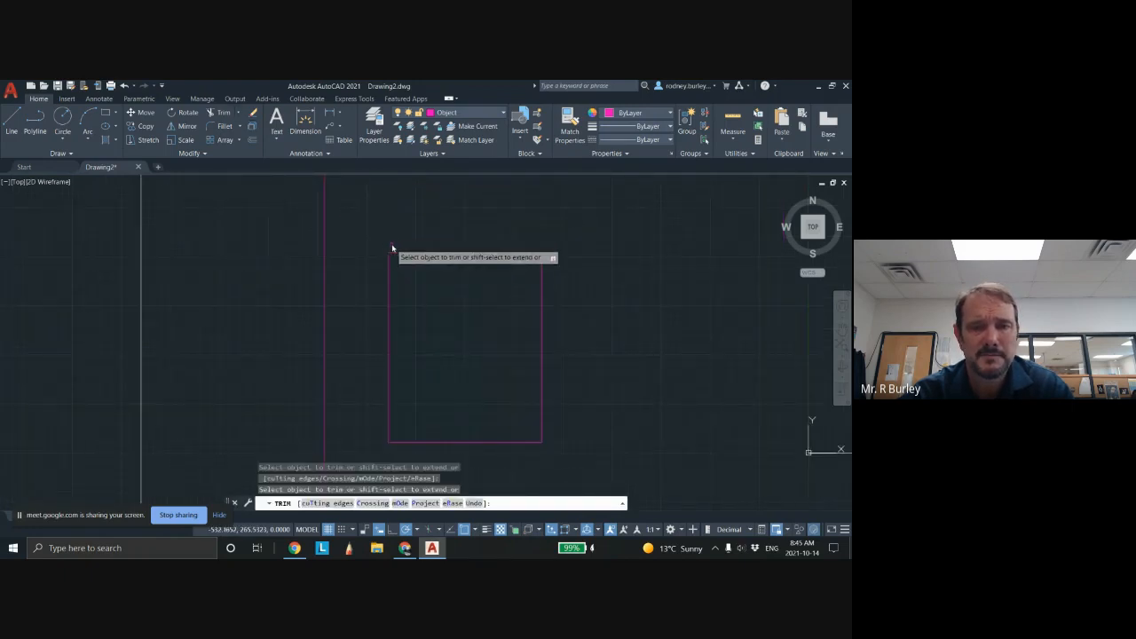
{"action": "scroll", "coordinate": [474, 301], "scroll_direction": "down", "scroll_amount": 2}
{"action": "middle_click_drag", "start_coordinate": [475, 301], "coordinate": [467, 243]}
Draw the top, right and bottom sides of a second window left of the door, about 195 units wide and aligned beneath the upper window
{"action": "left_click", "coordinate": [12, 122]}
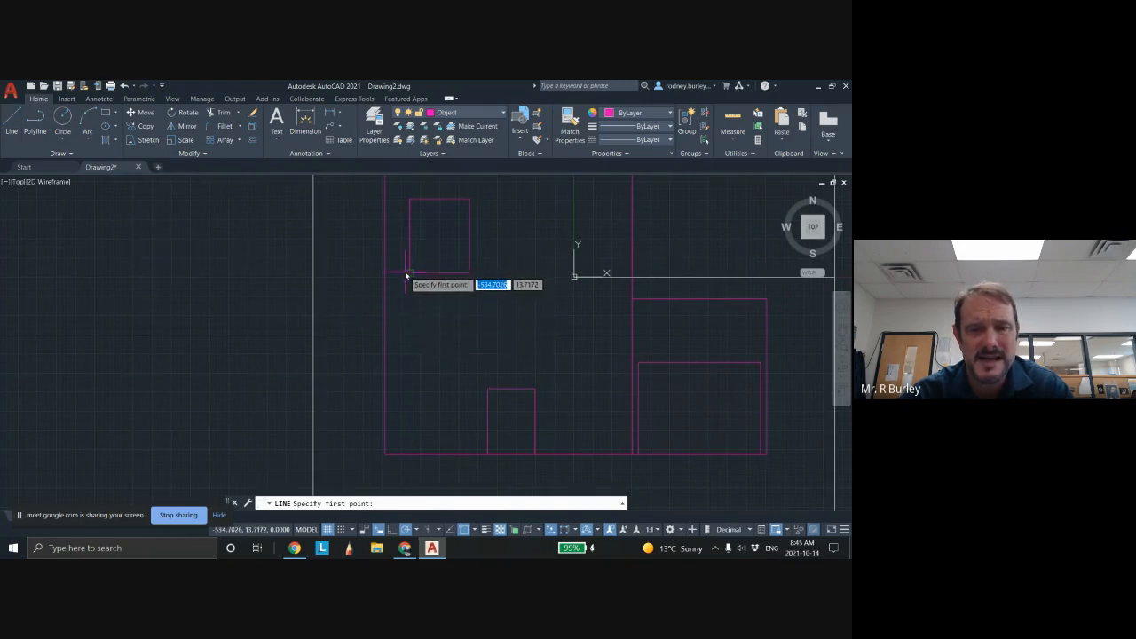
{"action": "scroll", "coordinate": [410, 275], "scroll_direction": "up", "scroll_amount": 2}
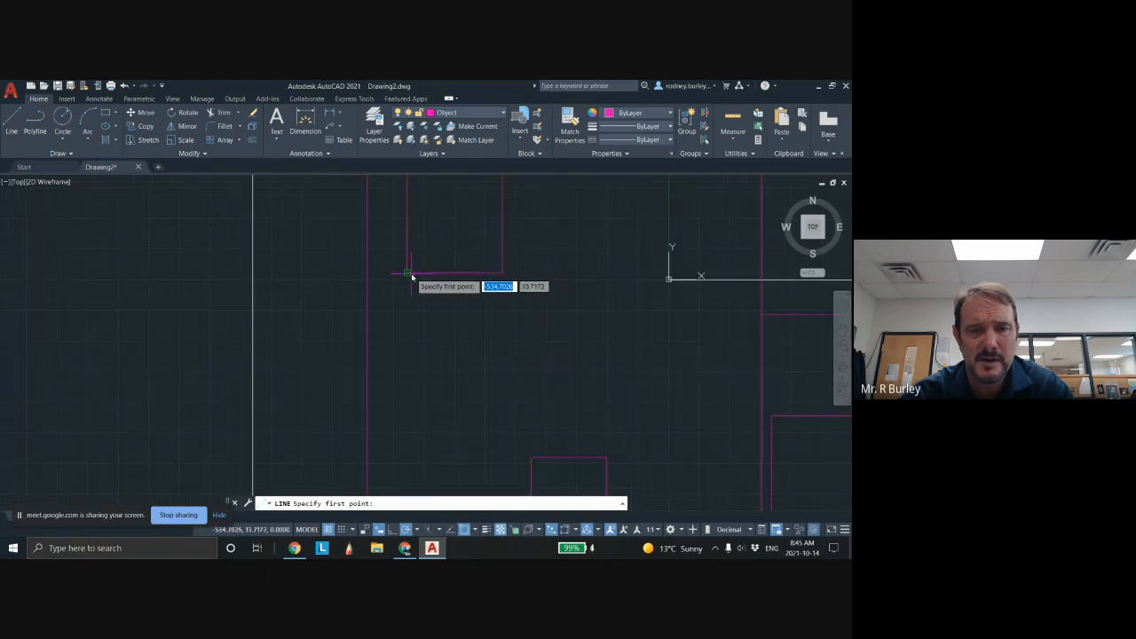
{"action": "left_click", "coordinate": [408, 401]}
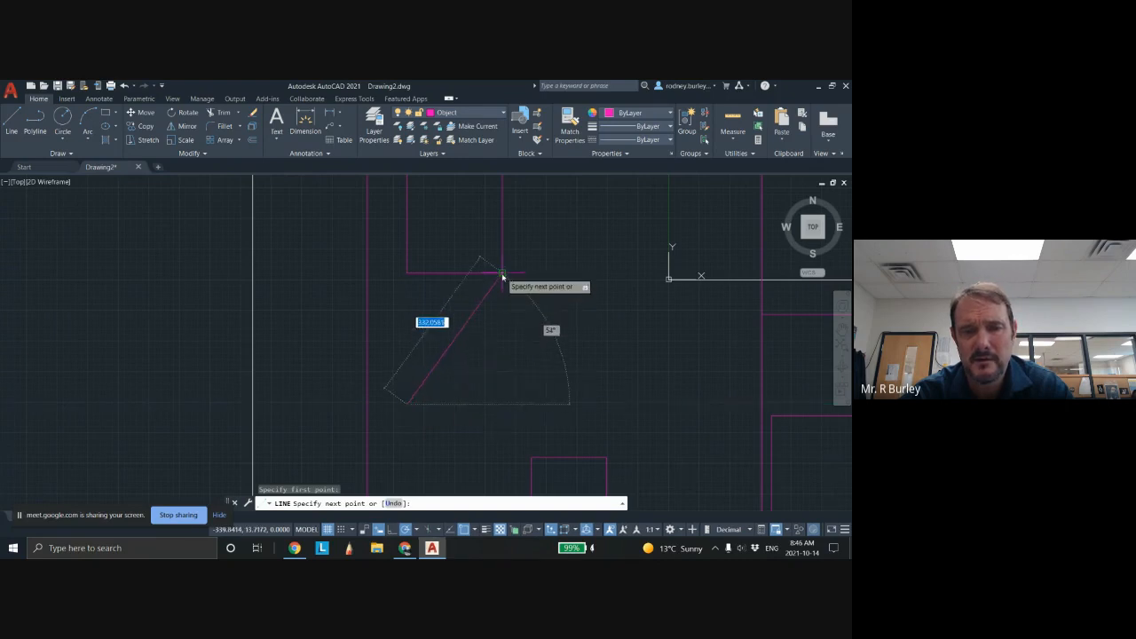
{"action": "left_click", "coordinate": [503, 401]}
{"action": "middle_click_drag", "start_coordinate": [503, 401], "coordinate": [491, 263]}
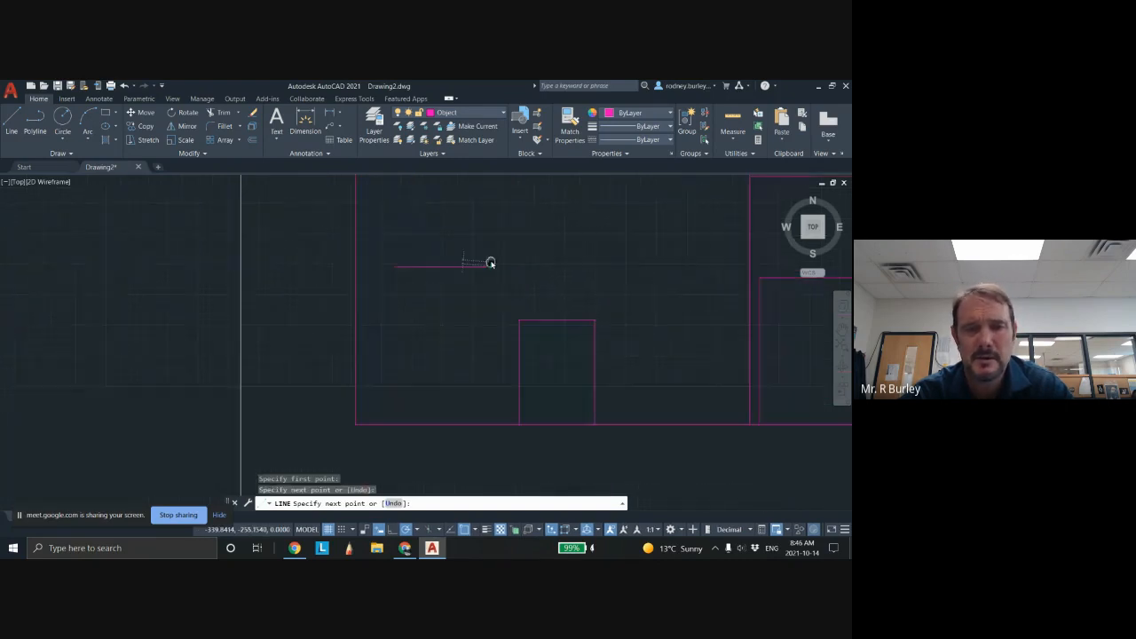
{"action": "left_click", "coordinate": [490, 372]}
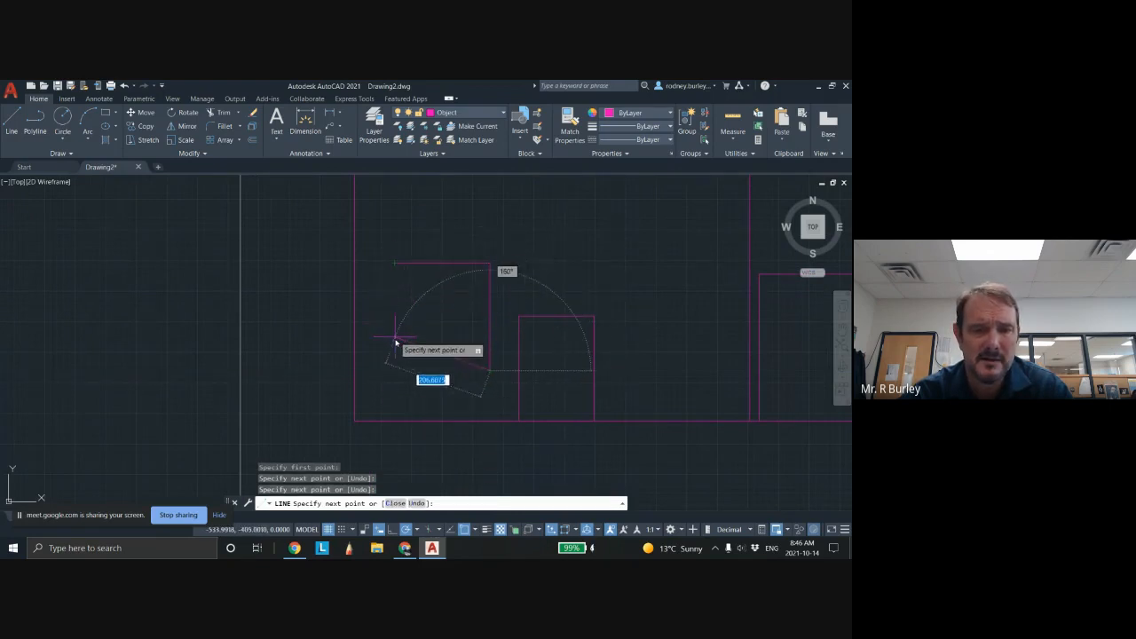
{"action": "left_click", "coordinate": [395, 371]}
{"action": "key", "text": "Escape"}
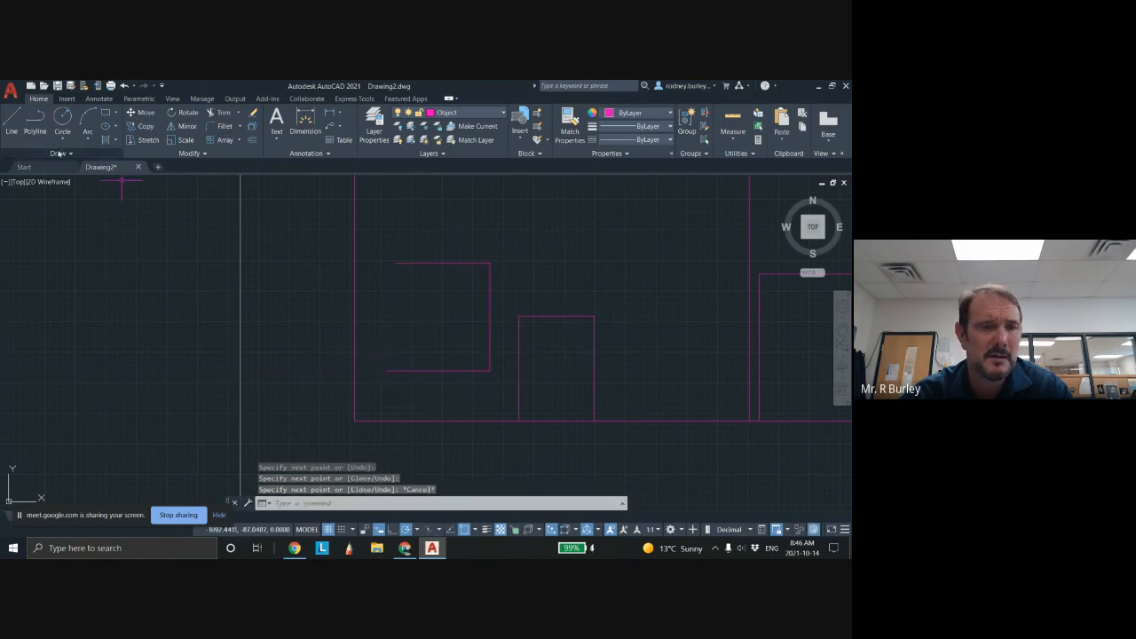
Draw the lower window's left side from its top-left corner down past the bottom line
{"action": "left_click", "coordinate": [12, 123]}
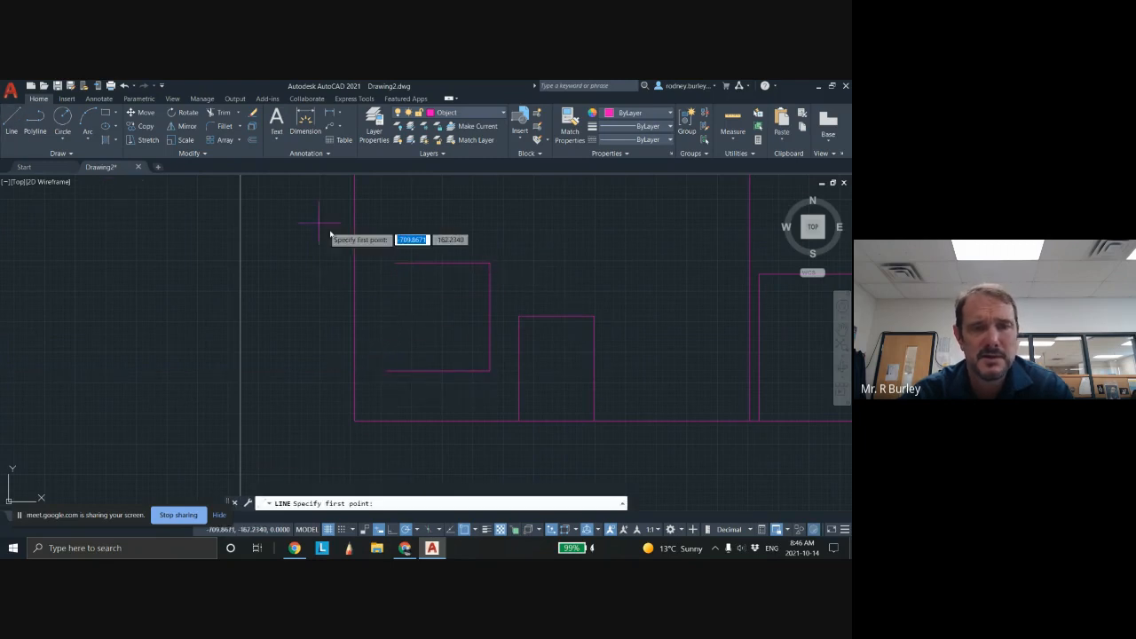
{"action": "left_click", "coordinate": [395, 263]}
{"action": "left_click", "coordinate": [395, 396]}
{"action": "key", "text": "F1"}
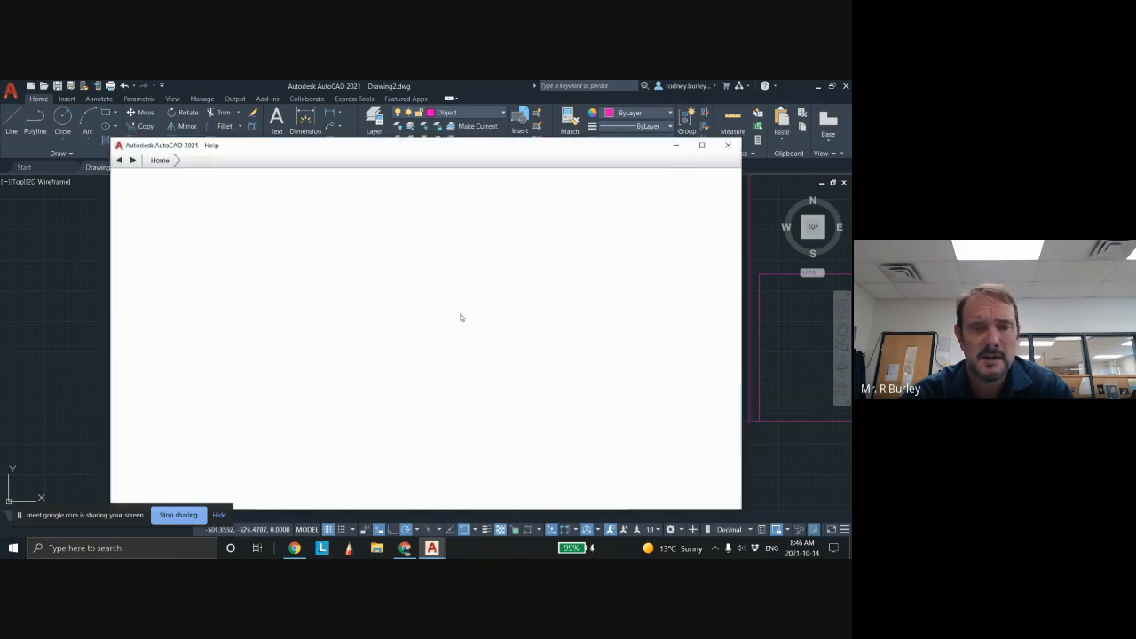
{"action": "left_click", "coordinate": [728, 142]}
{"action": "key", "text": "Escape"}
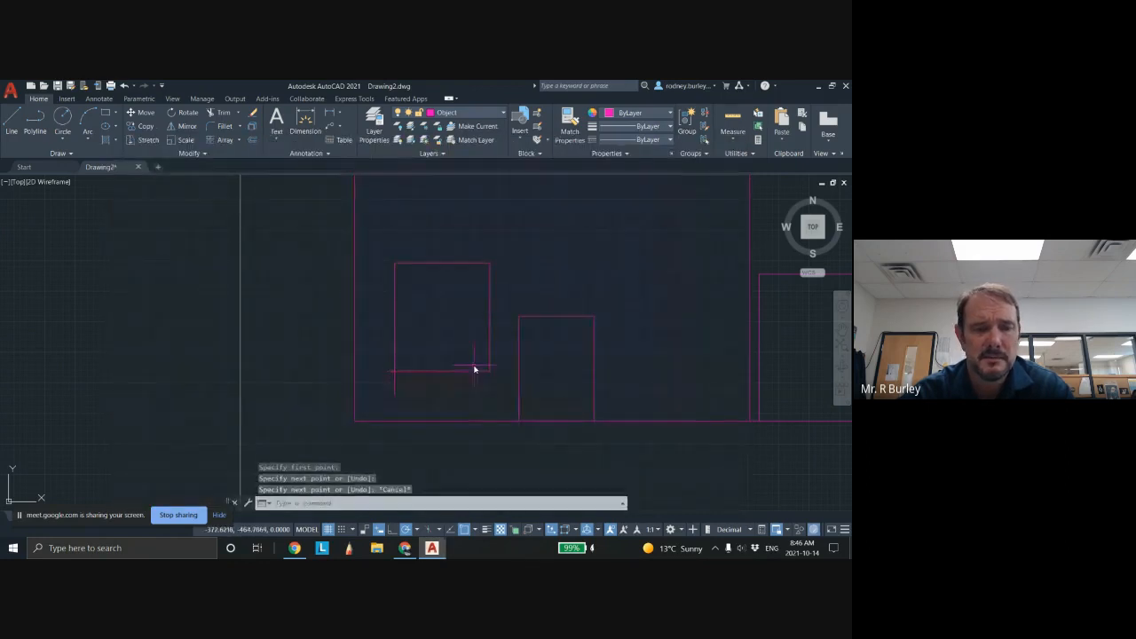
Trim the two overhanging line ends at the lower window's bottom-left corner
{"action": "middle_click_drag", "start_coordinate": [435, 366], "coordinate": [452, 323]}
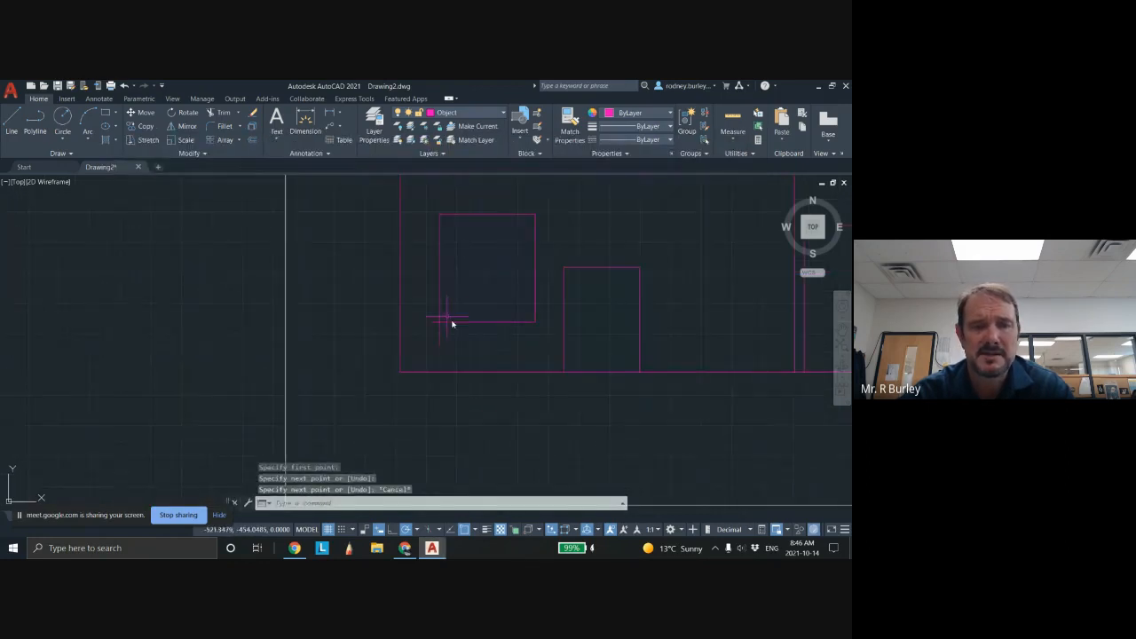
{"action": "left_click", "coordinate": [229, 112]}
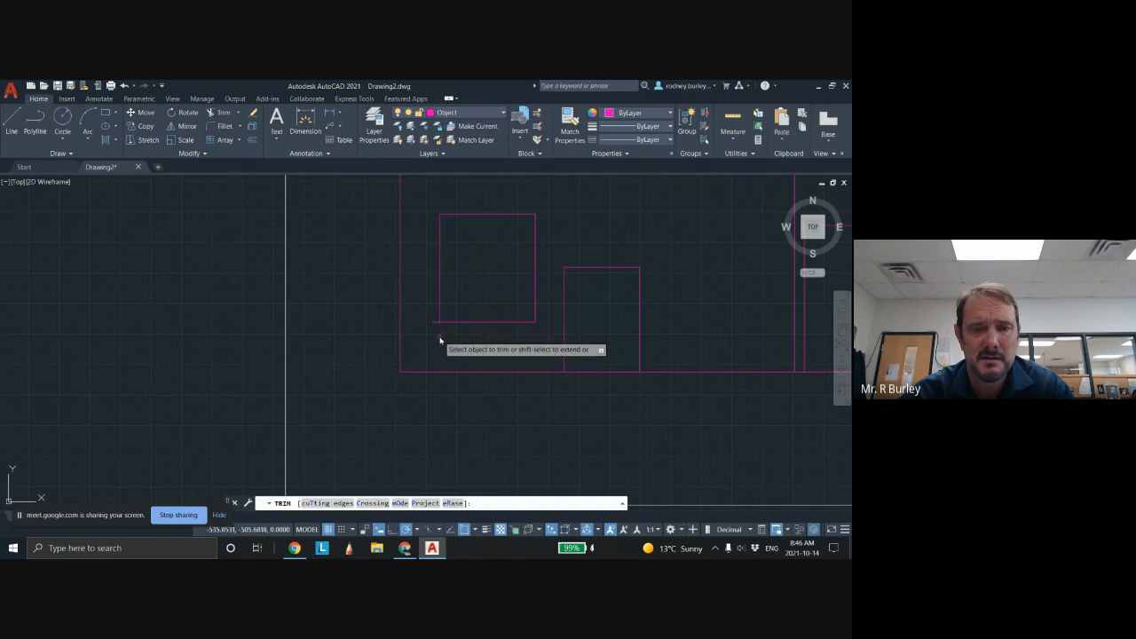
{"action": "scroll", "coordinate": [434, 326], "scroll_direction": "down", "scroll_amount": 2}
{"action": "scroll", "coordinate": [491, 267], "scroll_direction": "down", "scroll_amount": 2}
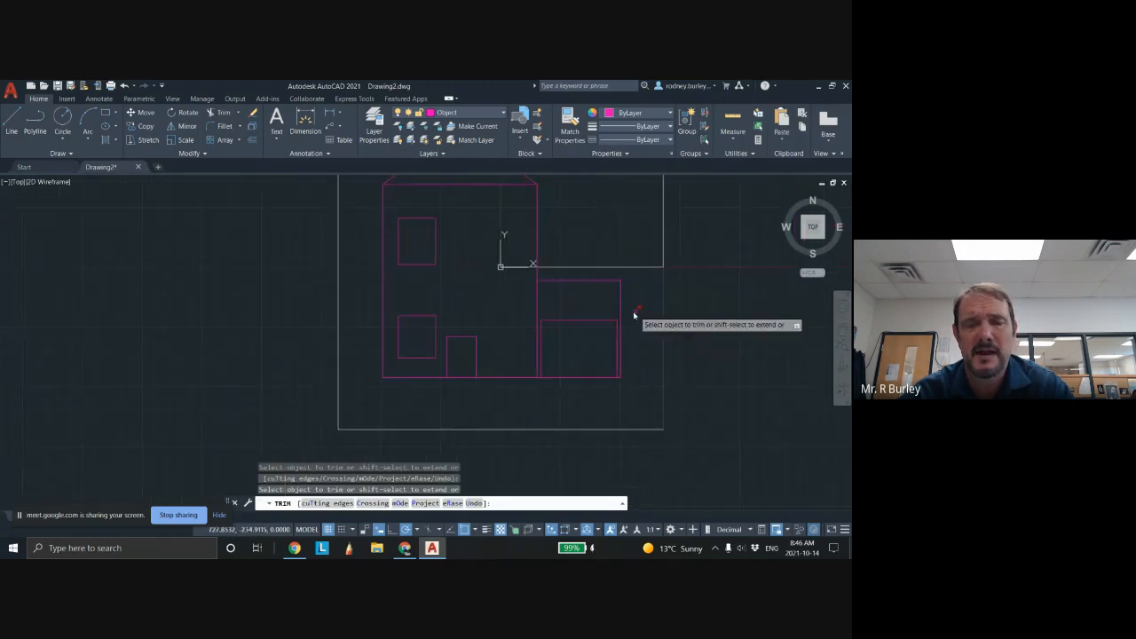
{"action": "scroll", "coordinate": [482, 262], "scroll_direction": "down", "scroll_amount": 3}
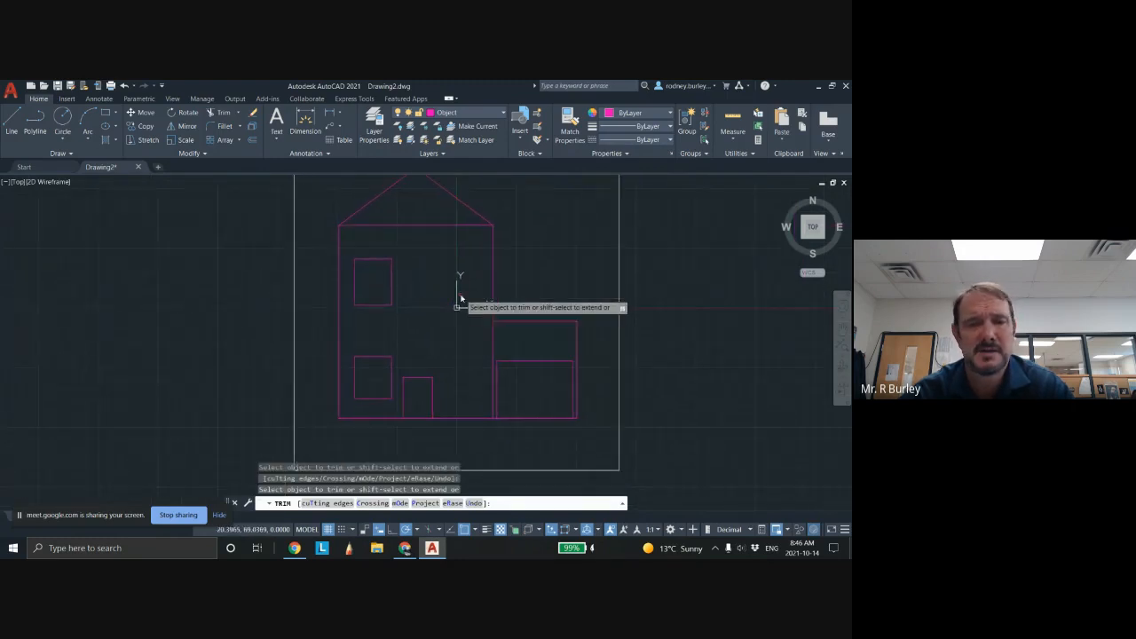
{"action": "middle_click_drag", "start_coordinate": [483, 273], "coordinate": [460, 280]}
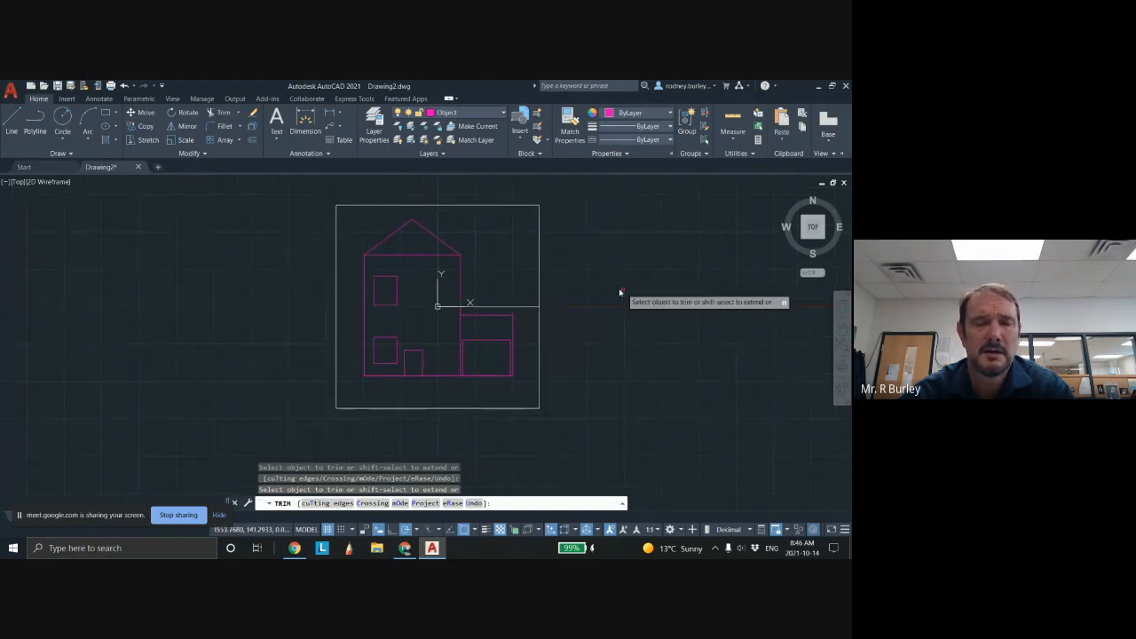
Select the two windows left of the door for mirroring and enable the Midpoint object snap
{"action": "scroll", "coordinate": [430, 309], "scroll_direction": "up", "scroll_amount": 2}
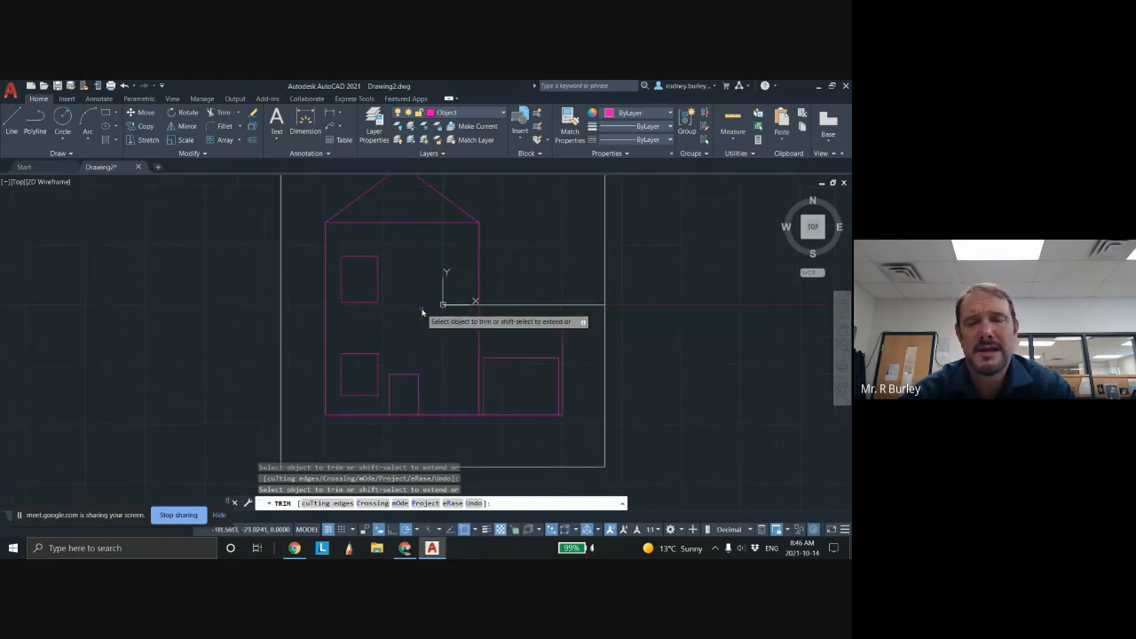
{"action": "middle_click_drag", "start_coordinate": [414, 312], "coordinate": [421, 304]}
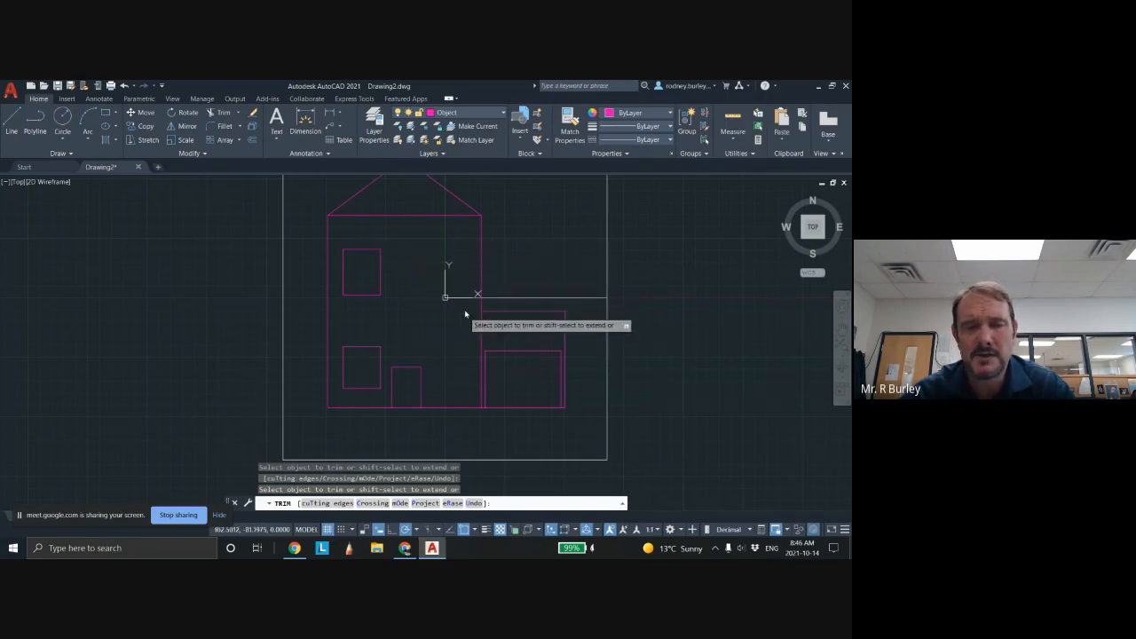
{"action": "key", "text": "Escape"}
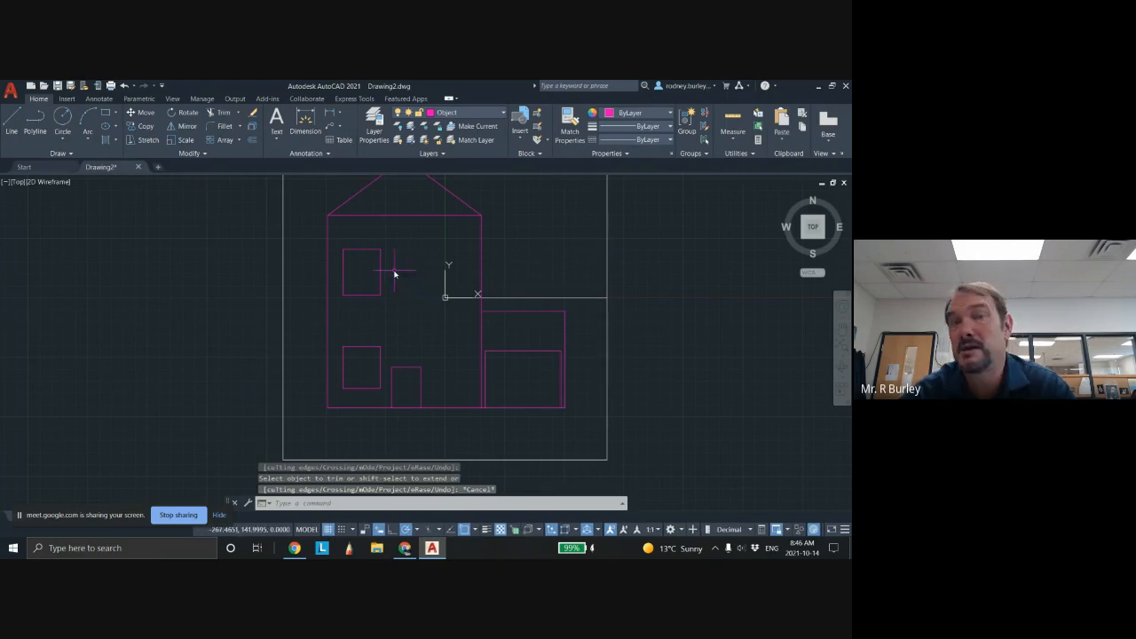
{"action": "mouse_move", "coordinate": [397, 238]}
{"action": "left_mouse_down"}
{"action": "mouse_move", "coordinate": [349, 238]}
{"action": "mouse_move", "coordinate": [335, 308]}
{"action": "mouse_move", "coordinate": [332, 373]}
{"action": "mouse_move", "coordinate": [384, 401]}
{"action": "left_mouse_up"}
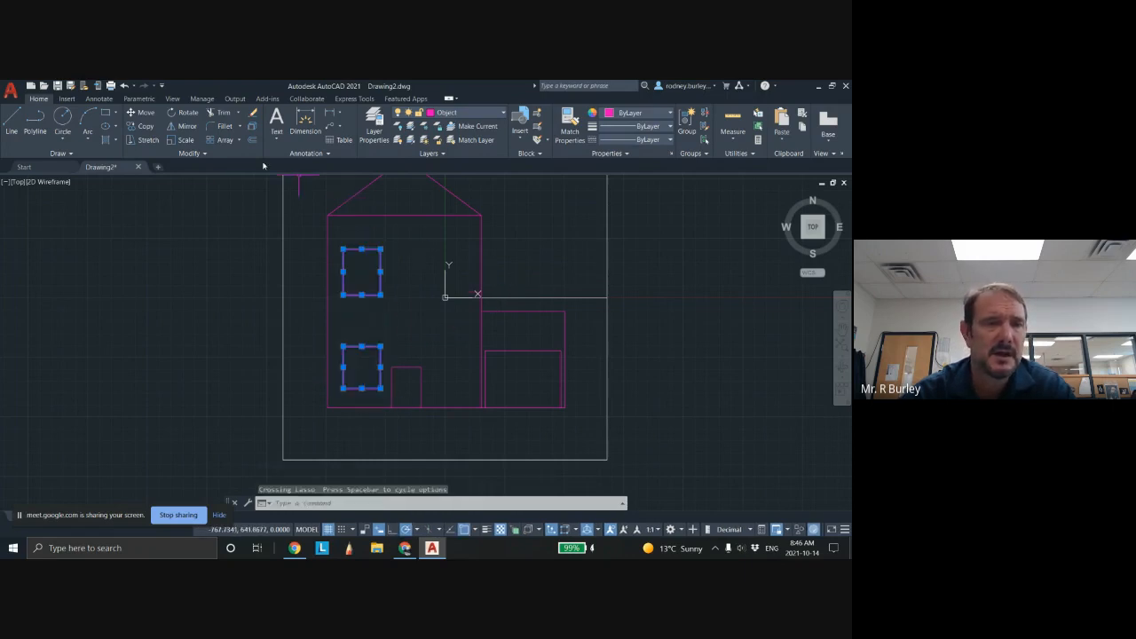
{"action": "left_click", "coordinate": [183, 128]}
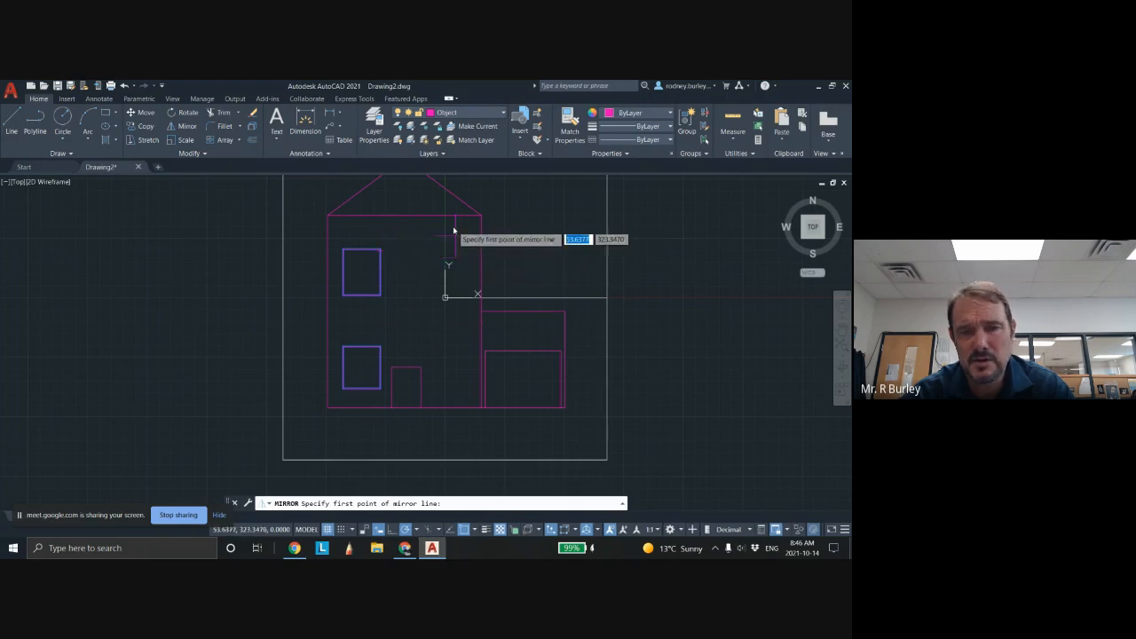
{"action": "left_click", "coordinate": [476, 530]}
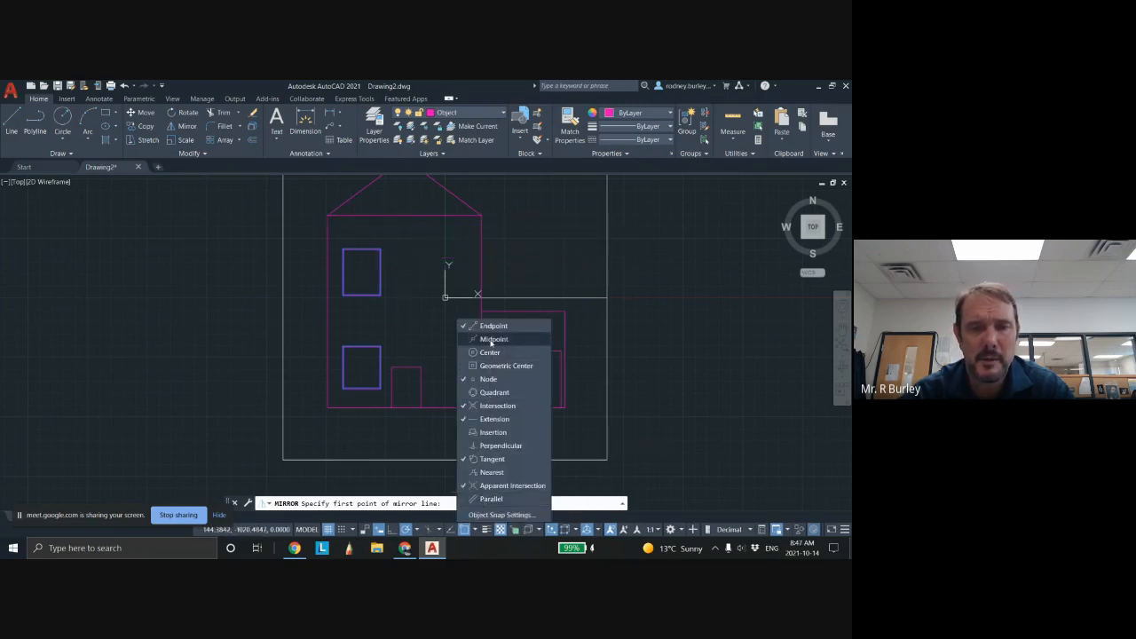
{"action": "left_click", "coordinate": [502, 515]}
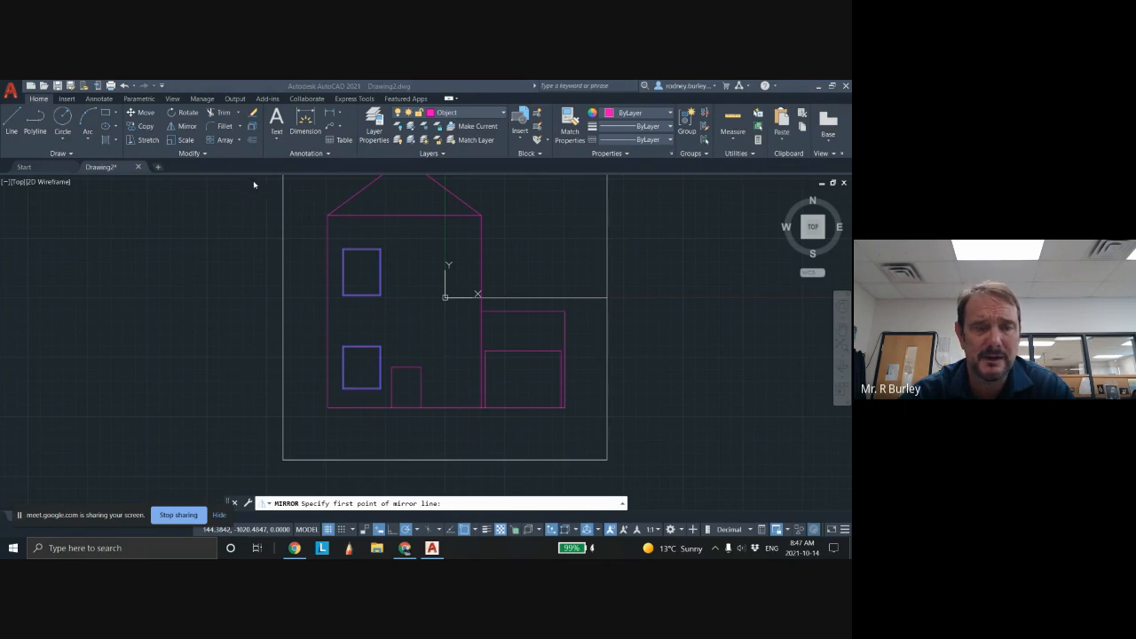
{"action": "left_click", "coordinate": [407, 217]}
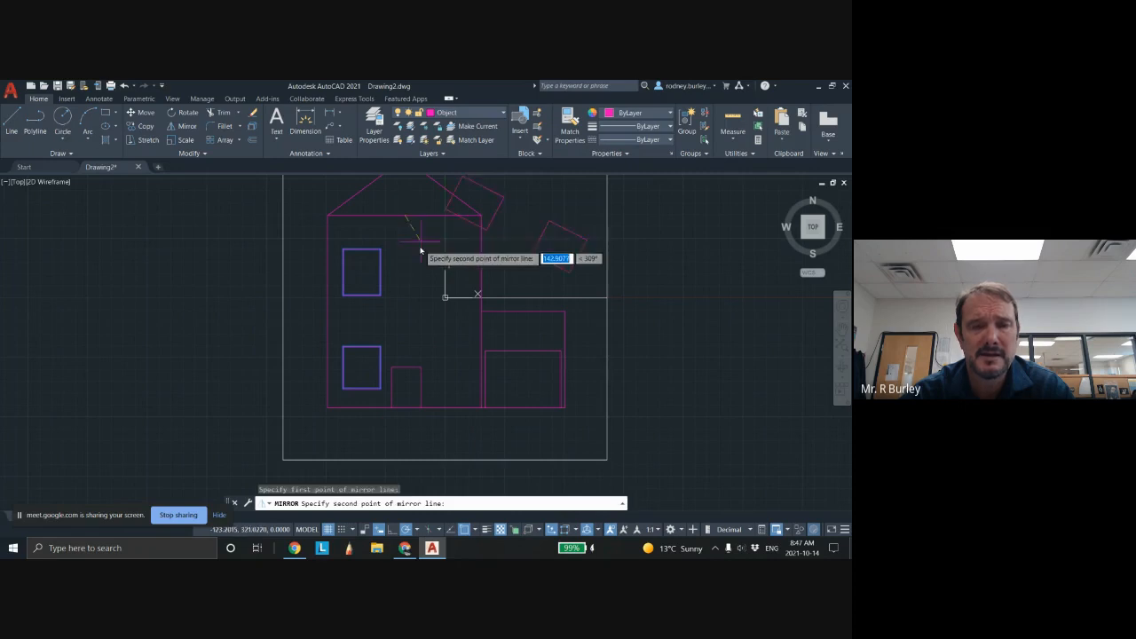
{"action": "left_click", "coordinate": [407, 277]}
{"action": "key", "text": "Escape"}
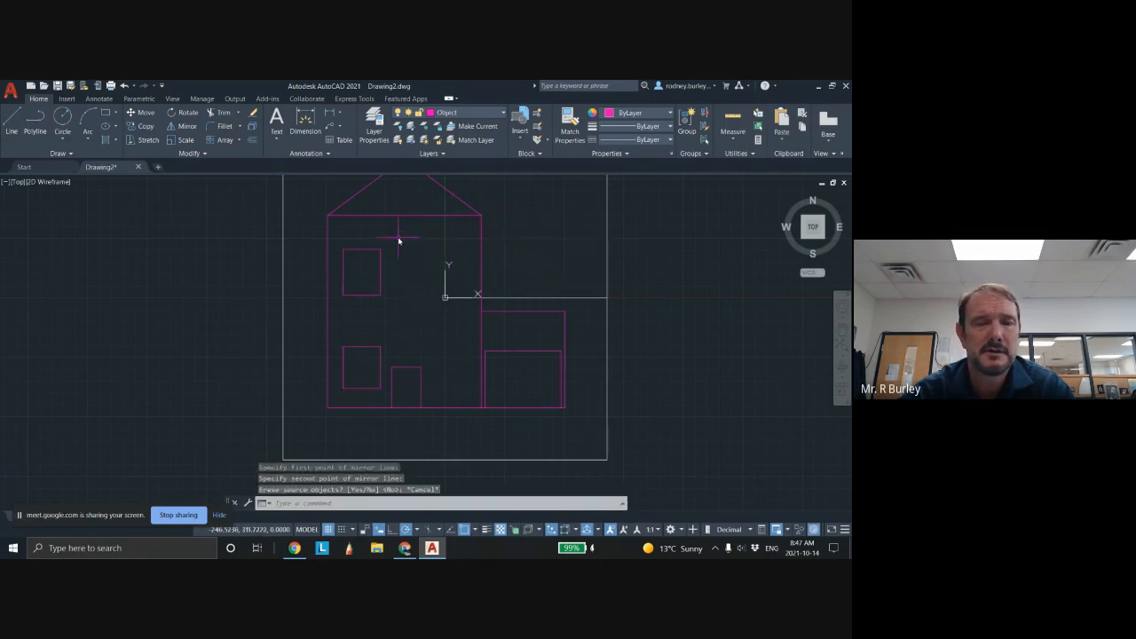
Mirror both left windows about a vertical line through the midpoint of the house's roof base line, keeping the originals
{"action": "mouse_move", "coordinate": [399, 240]}
{"action": "left_mouse_down"}
{"action": "mouse_move", "coordinate": [352, 243]}
{"action": "mouse_move", "coordinate": [337, 304]}
{"action": "mouse_move", "coordinate": [347, 385]}
{"action": "mouse_move", "coordinate": [379, 406]}
{"action": "mouse_move", "coordinate": [377, 352]}
{"action": "left_mouse_up"}
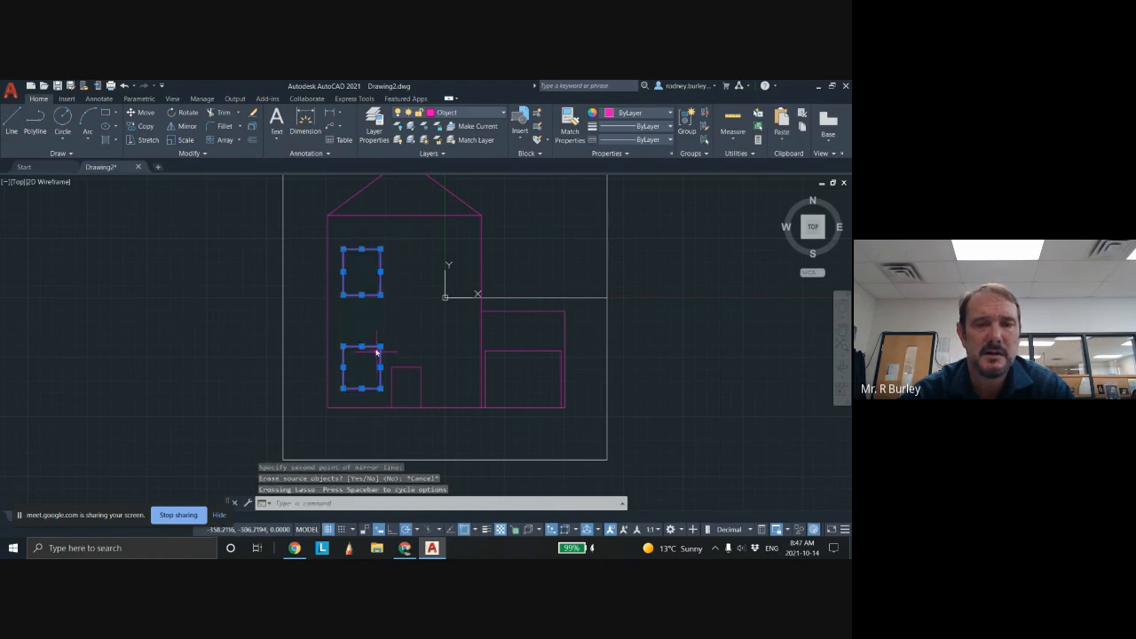
{"action": "left_click", "coordinate": [183, 125]}
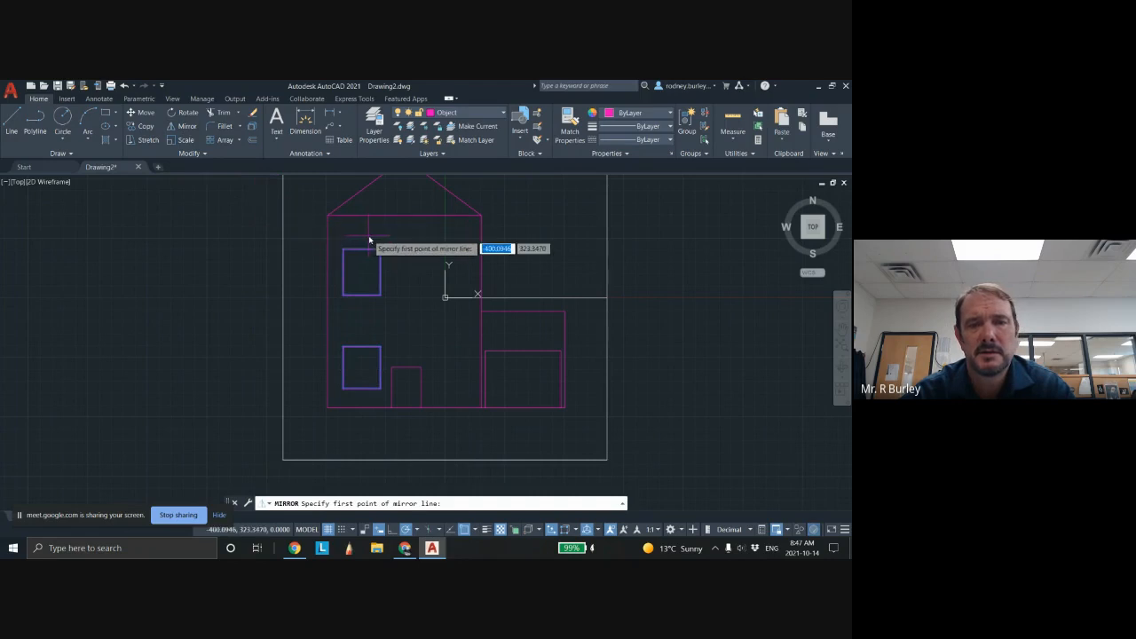
{"action": "left_click", "coordinate": [403, 215]}
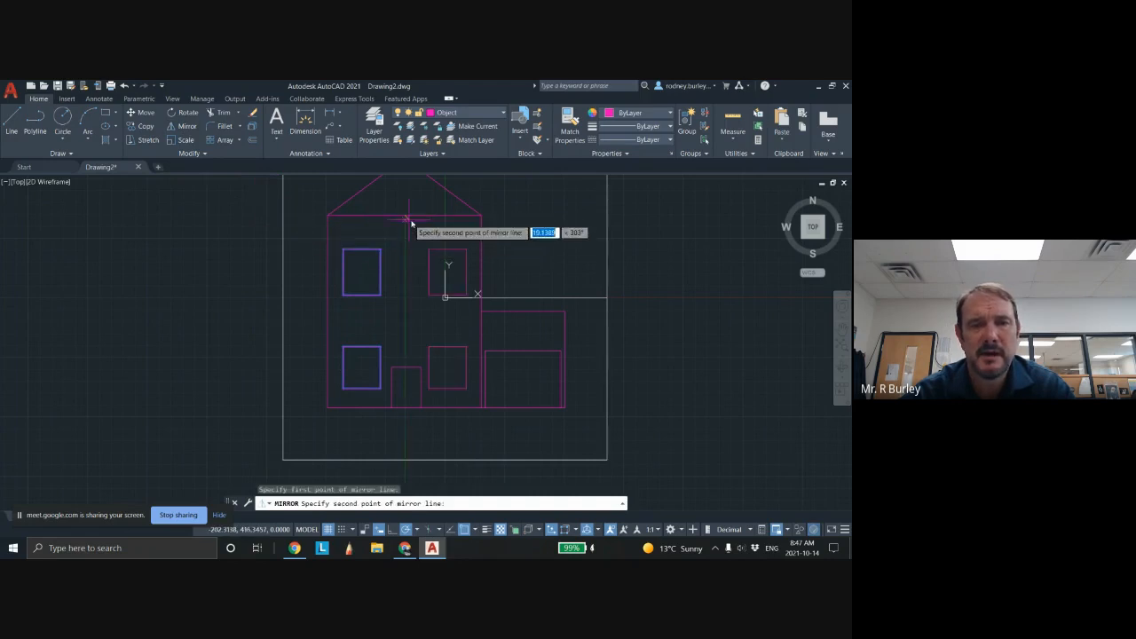
{"action": "left_click", "coordinate": [404, 267]}
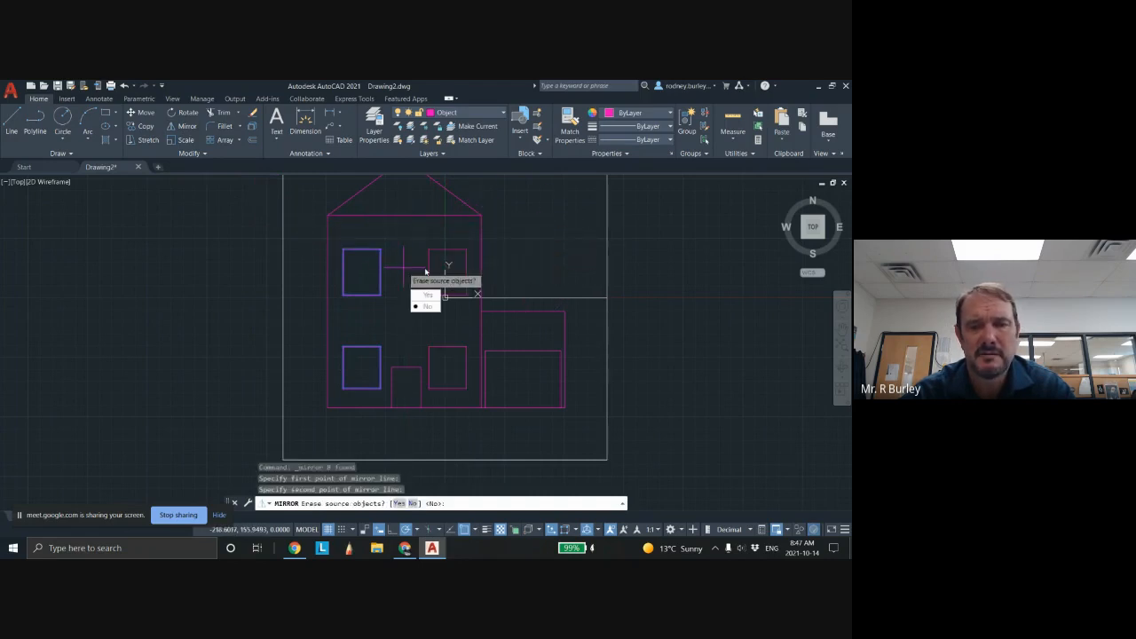
{"action": "left_click", "coordinate": [423, 308]}
{"action": "key", "text": "Num_Lock"}
{"action": "key", "text": "Return"}
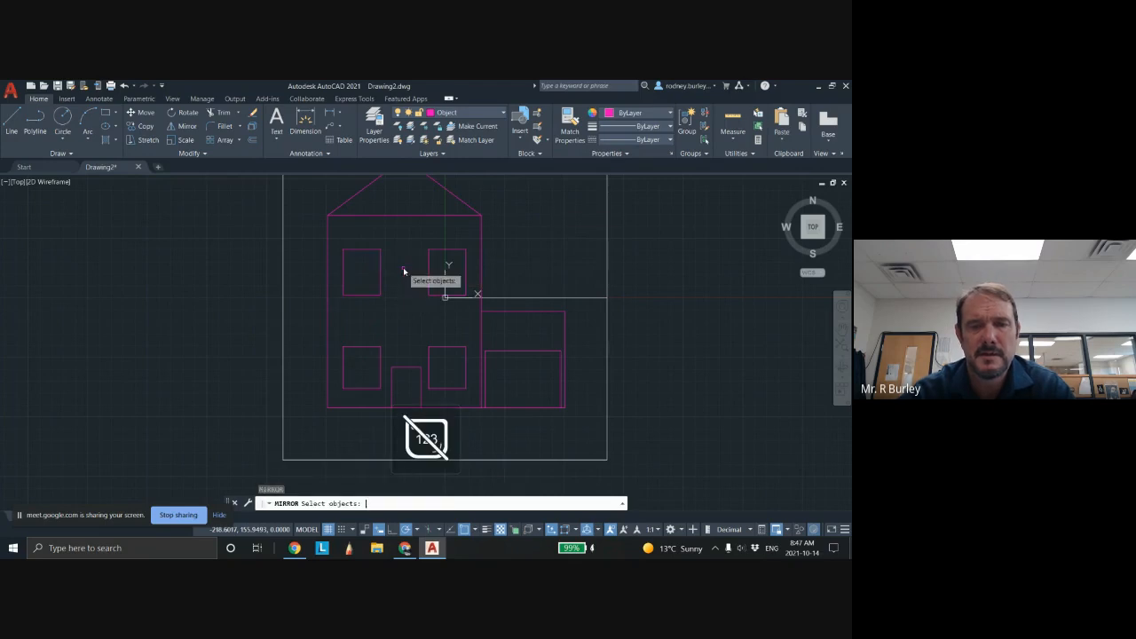
{"action": "key", "text": "Escape"}
{"action": "scroll", "coordinate": [536, 276], "scroll_direction": "down", "scroll_amount": 1}
{"action": "scroll", "coordinate": [536, 280], "scroll_direction": "up", "scroll_amount": 2}
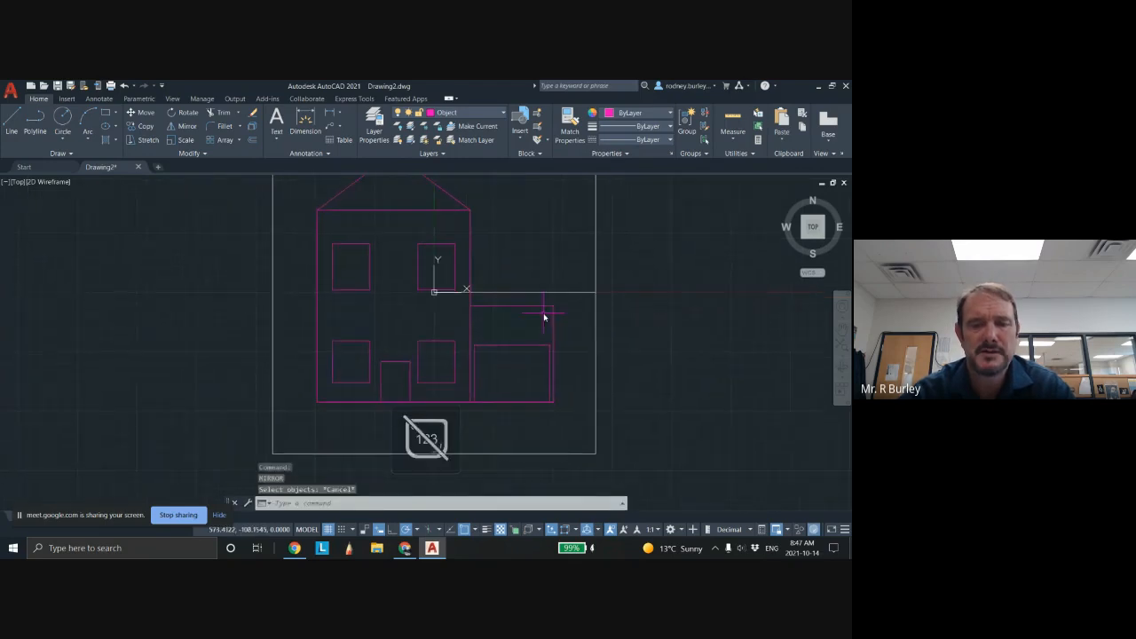
{"action": "key", "text": "Num_Lock"}
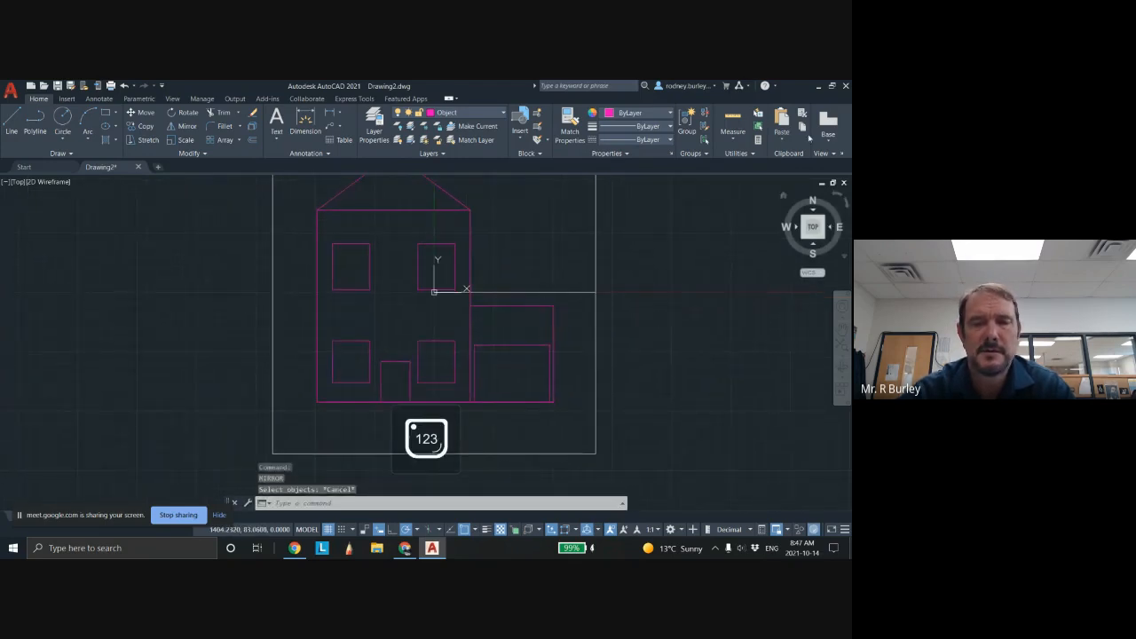
{"action": "scroll", "coordinate": [492, 284], "scroll_direction": "down", "scroll_amount": 2}
{"action": "mouse_move", "coordinate": [491, 284]}
{"action": "middle_mouse_down"}
{"action": "mouse_move", "coordinate": [511, 277]}
{"action": "mouse_move", "coordinate": [509, 299]}
{"action": "mouse_move", "coordinate": [438, 302]}
{"action": "middle_mouse_up"}
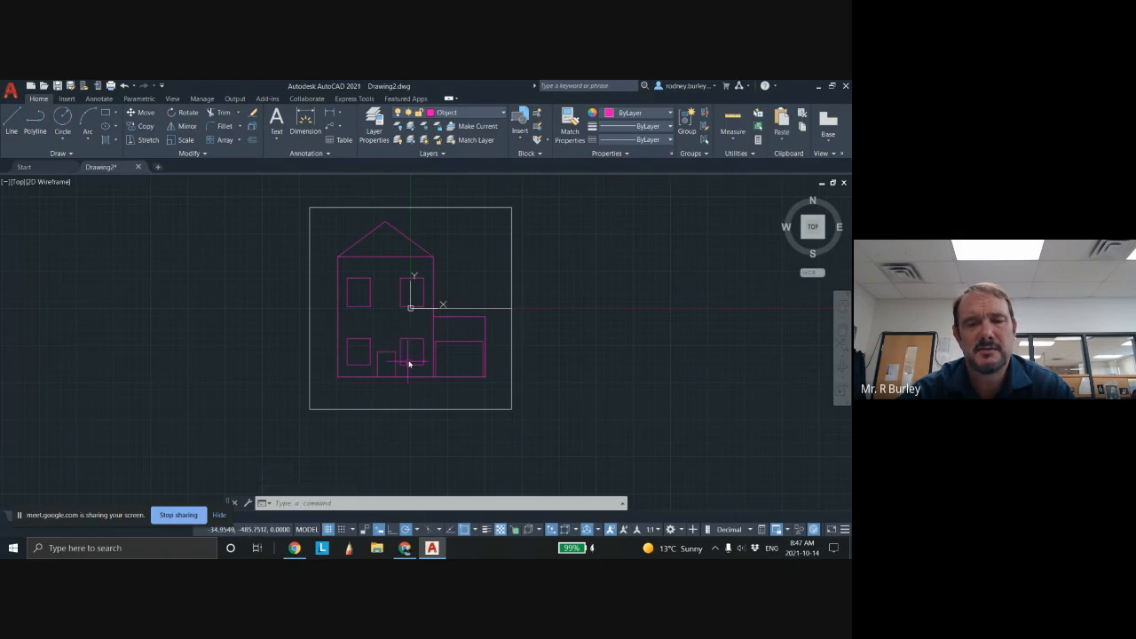
Identify the coordinates of the house's bottom-left corner with ID Point
{"action": "scroll", "coordinate": [348, 378], "scroll_direction": "up", "scroll_amount": 2}
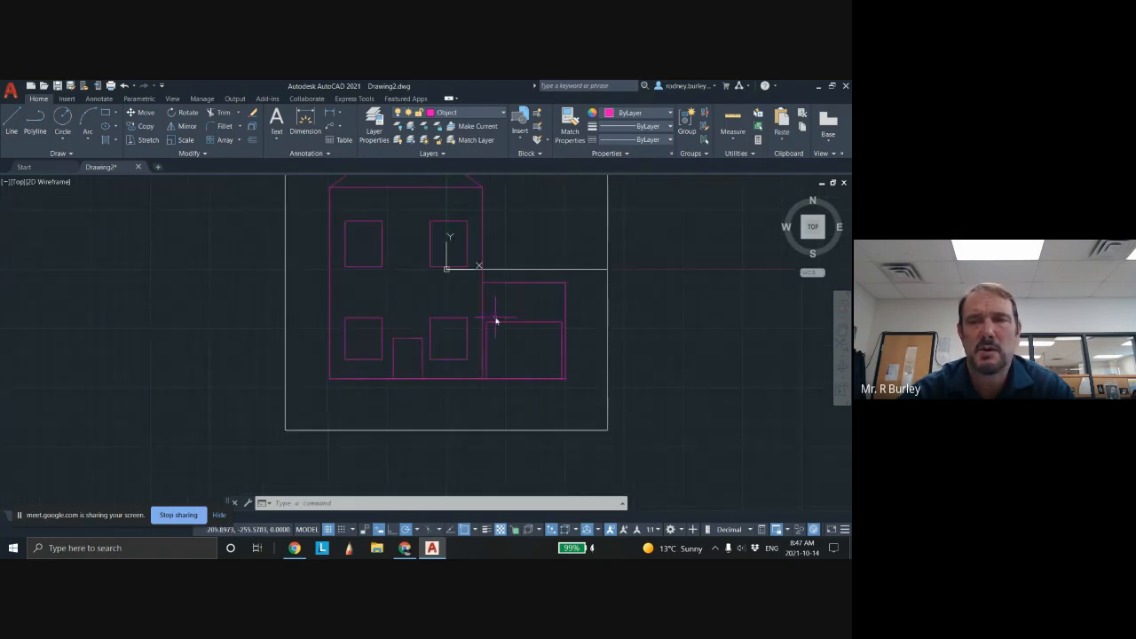
{"action": "left_click", "coordinate": [739, 155]}
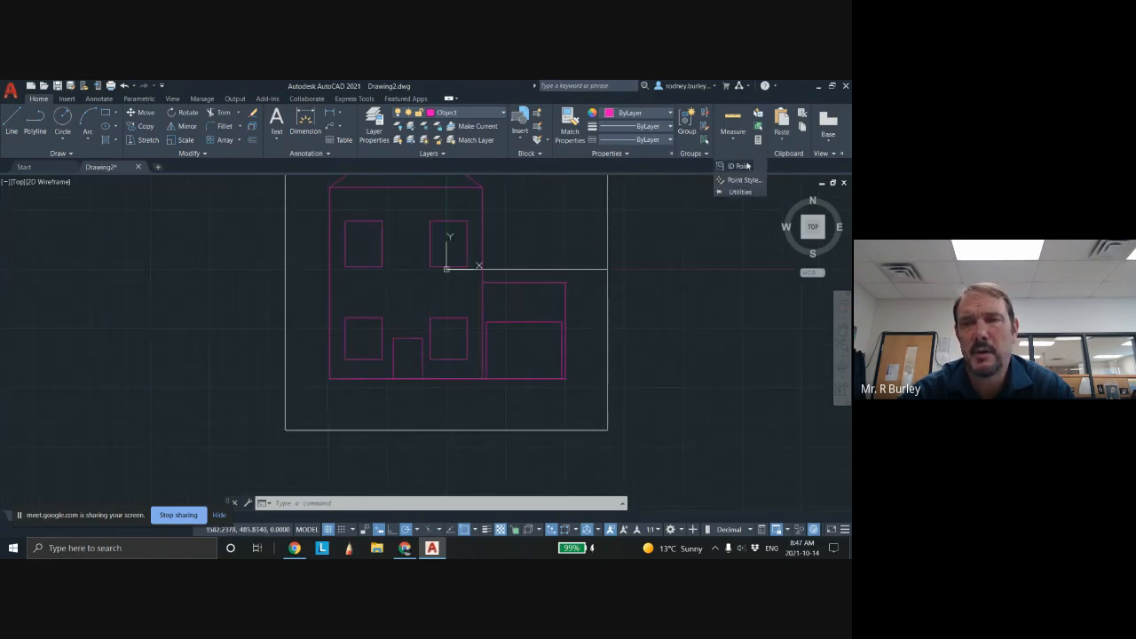
{"action": "left_click", "coordinate": [740, 166]}
{"action": "left_click", "coordinate": [330, 379]}
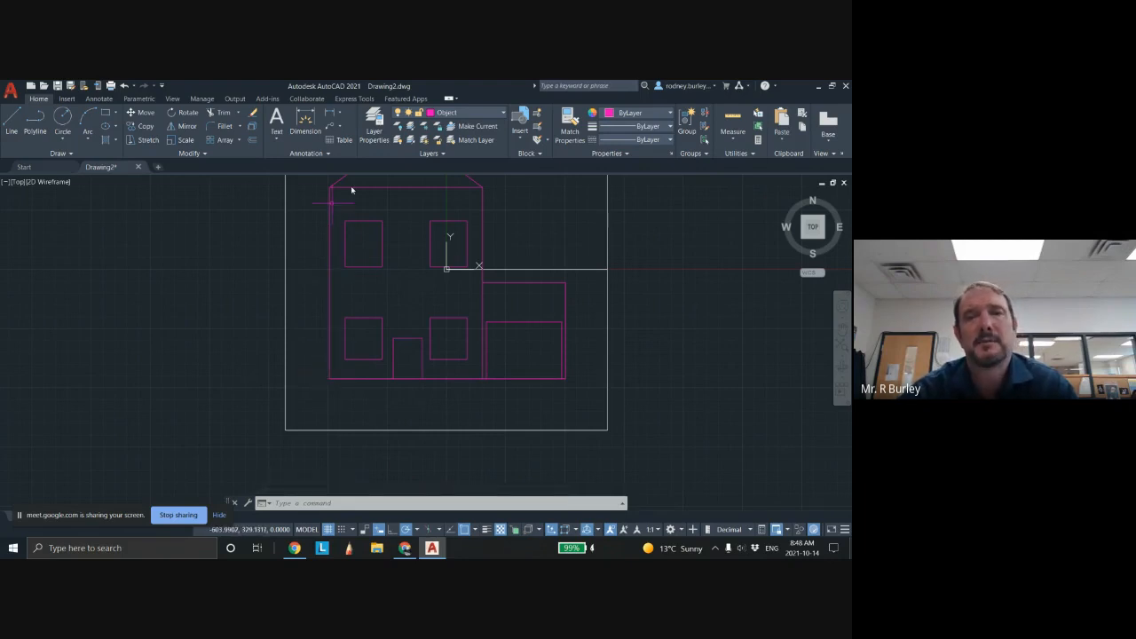
Identify the coordinates of the house wall's top-left corner with ID Point, checking the same corner twice
{"action": "left_click", "coordinate": [736, 154]}
{"action": "left_click", "coordinate": [738, 166]}
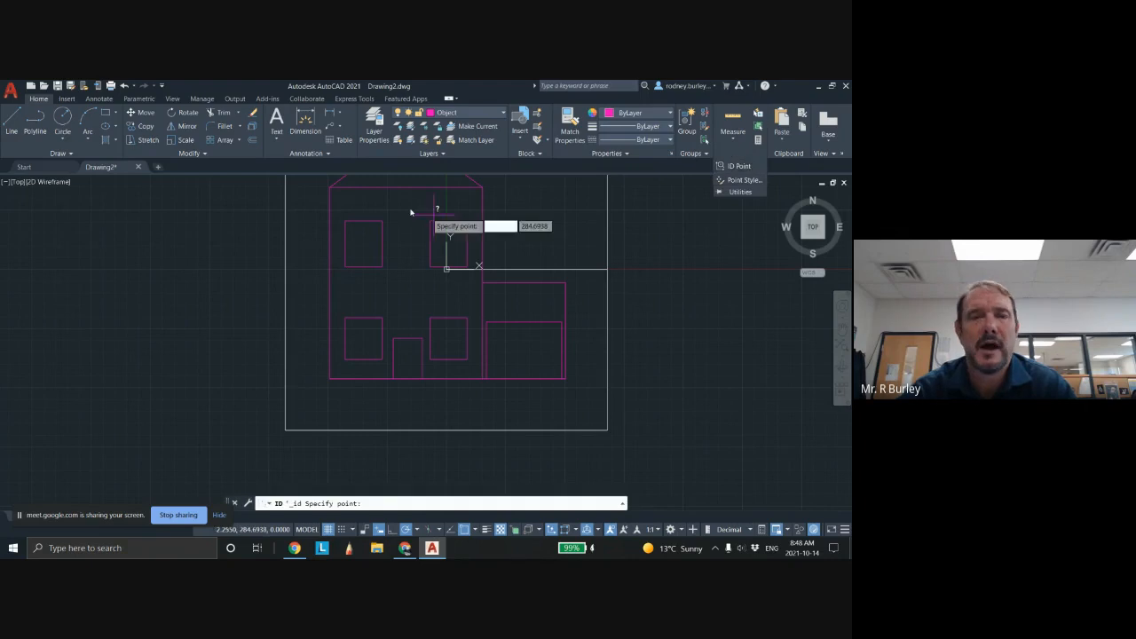
{"action": "left_click", "coordinate": [336, 193]}
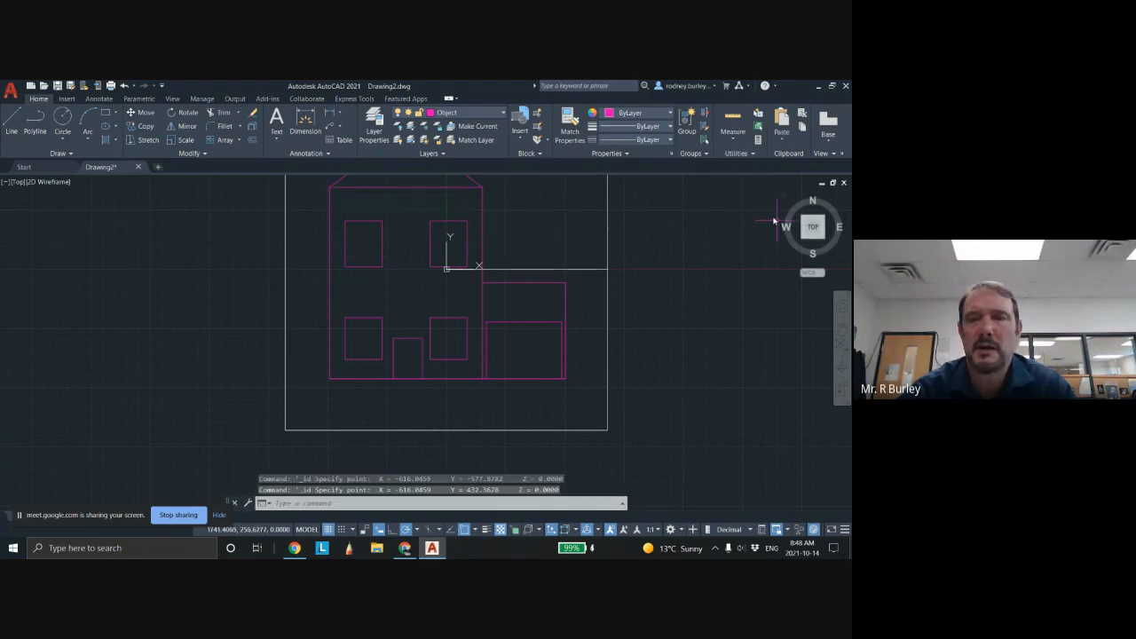
{"action": "left_click", "coordinate": [735, 153]}
{"action": "left_click", "coordinate": [738, 166]}
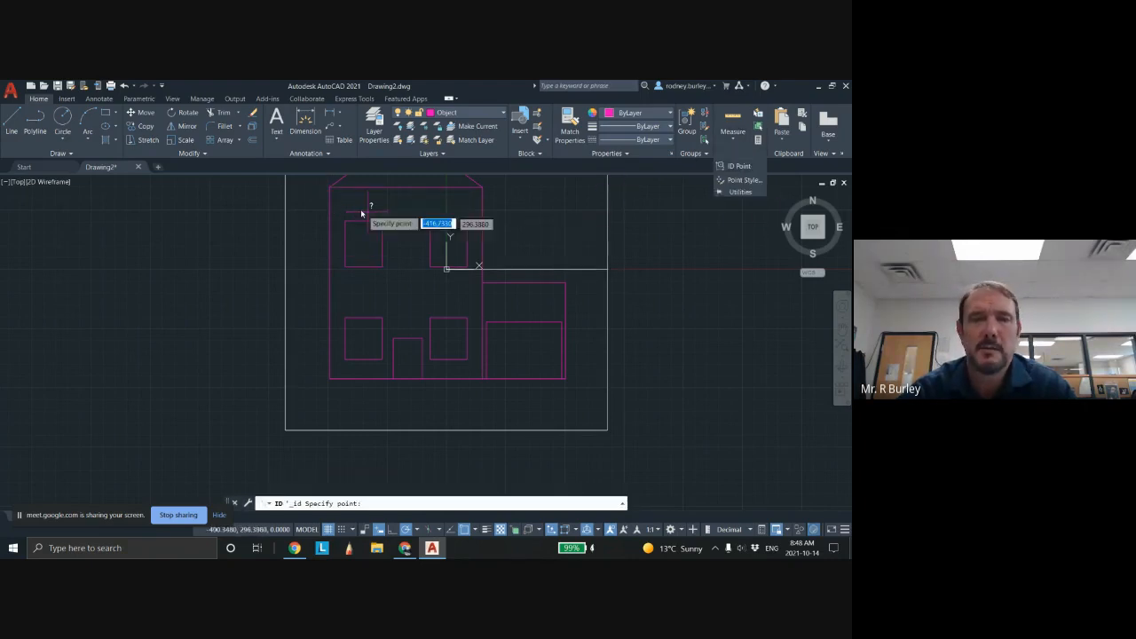
{"action": "left_click", "coordinate": [333, 196]}
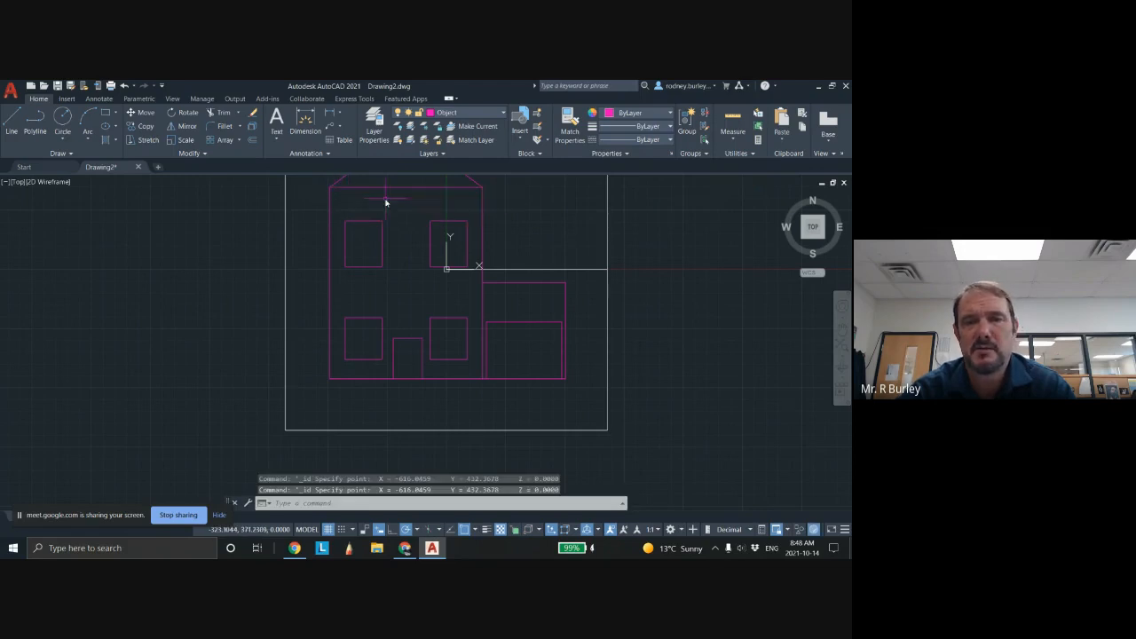
{"action": "scroll", "coordinate": [377, 231], "scroll_direction": "down", "scroll_amount": 2}
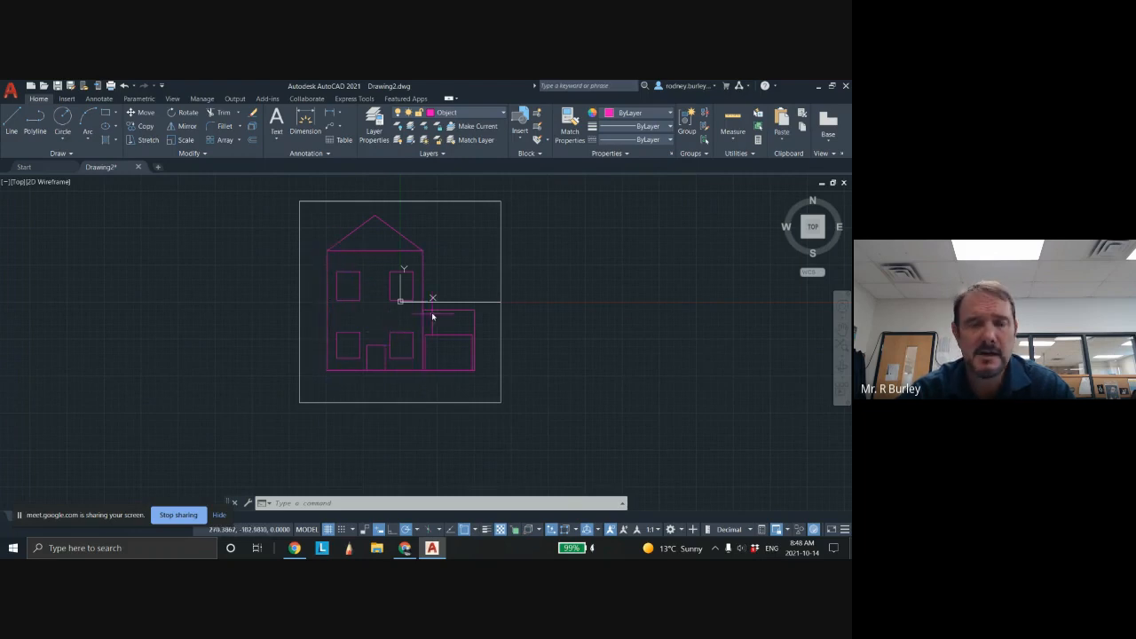
{"action": "scroll", "coordinate": [404, 330], "scroll_direction": "up", "scroll_amount": 1}
{"action": "scroll", "coordinate": [415, 329], "scroll_direction": "down", "scroll_amount": 1}
{"action": "middle_click_drag", "start_coordinate": [433, 328], "coordinate": [453, 340]}
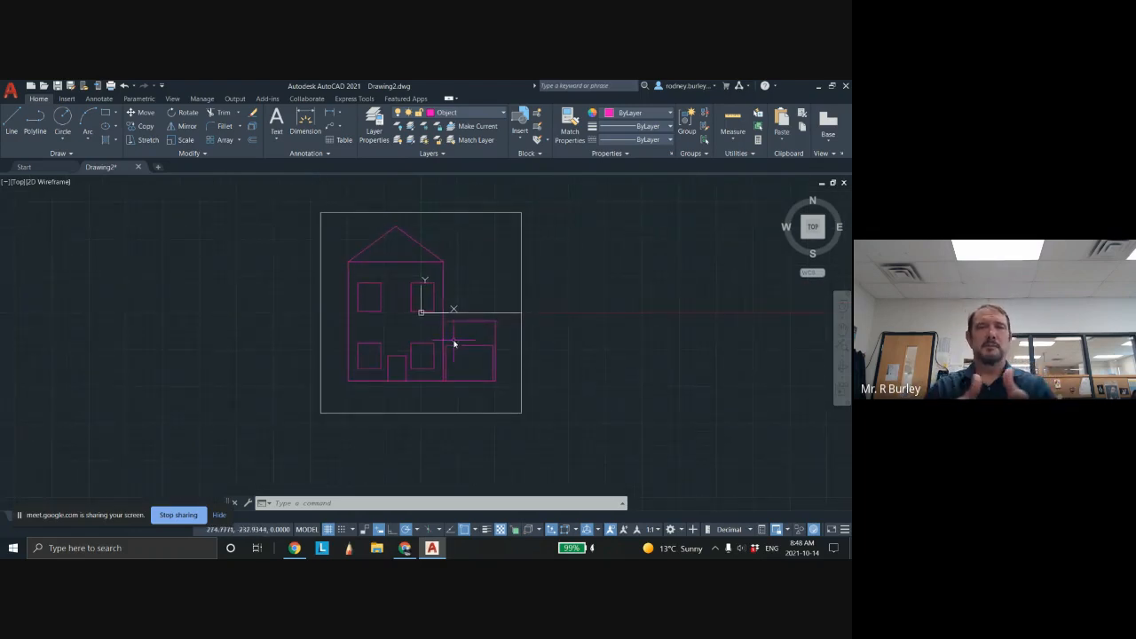